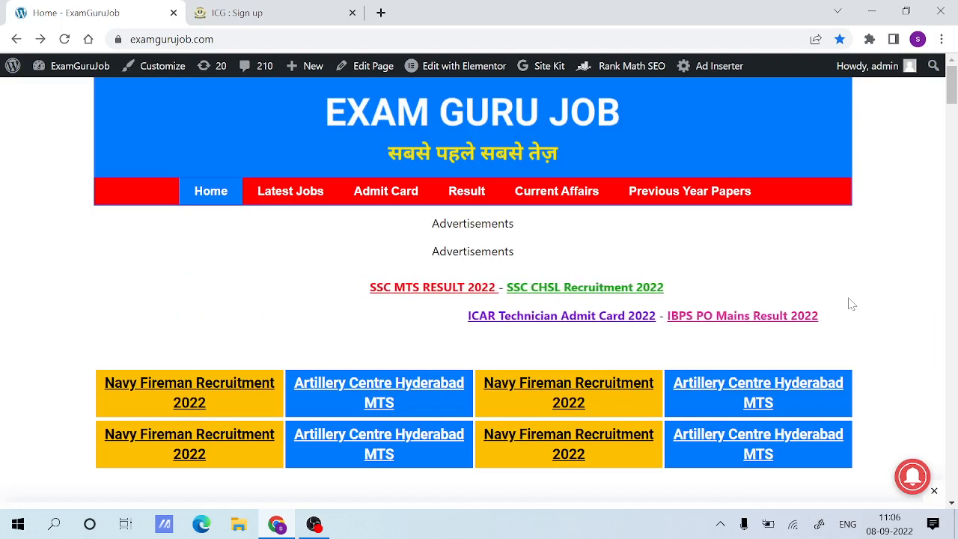
Open the Indian Coastguard Navik GD DB Yantrik Recruitment 2022 post from the Latest Jobs list.
scroll(760, 357, down, 2)
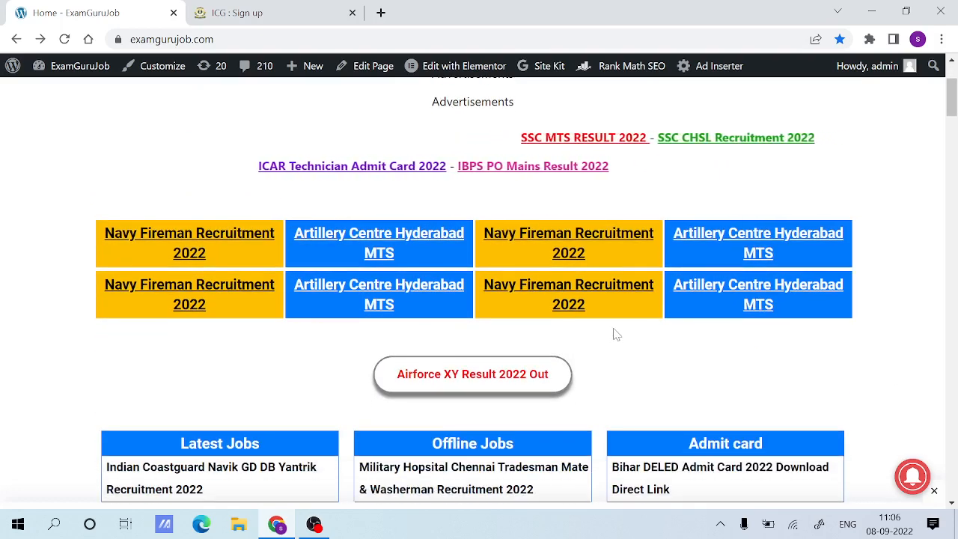
scroll(477, 273, up, 2)
click(315, 39)
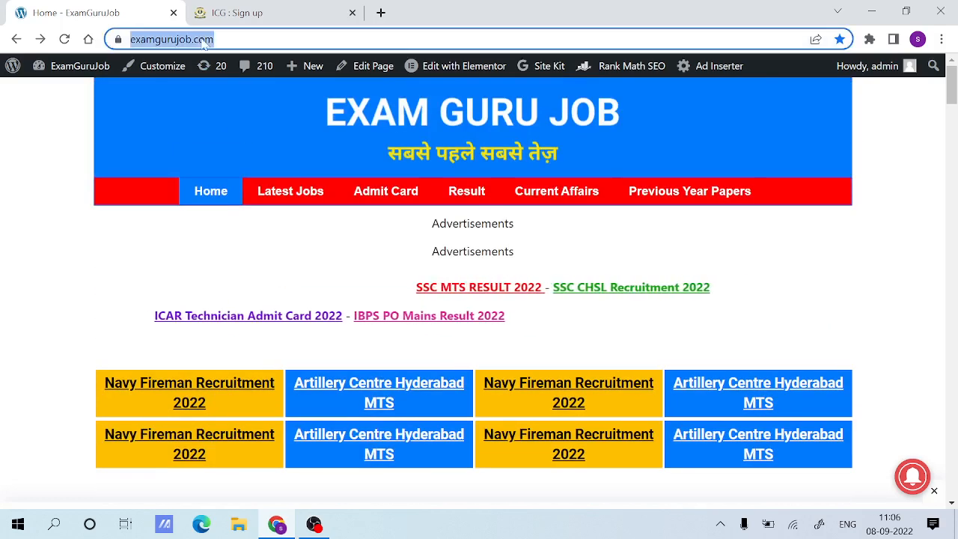
click(314, 39)
drag(248, 39, 149, 39)
click(61, 199)
scroll(252, 235, down, 4)
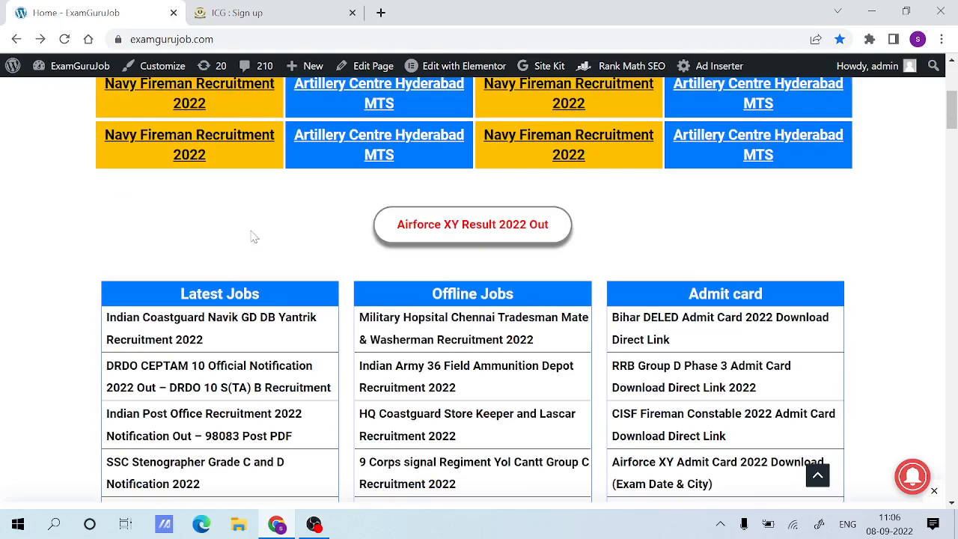
click(187, 325)
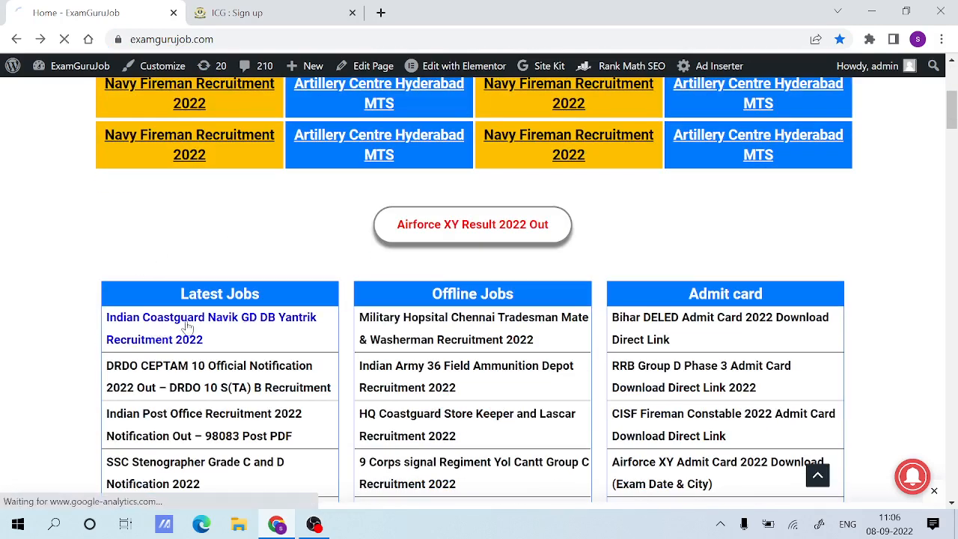
Open the Registration link from the Important Link table of the recruitment post.
scroll(311, 299, down, 2)
scroll(311, 298, down, 20)
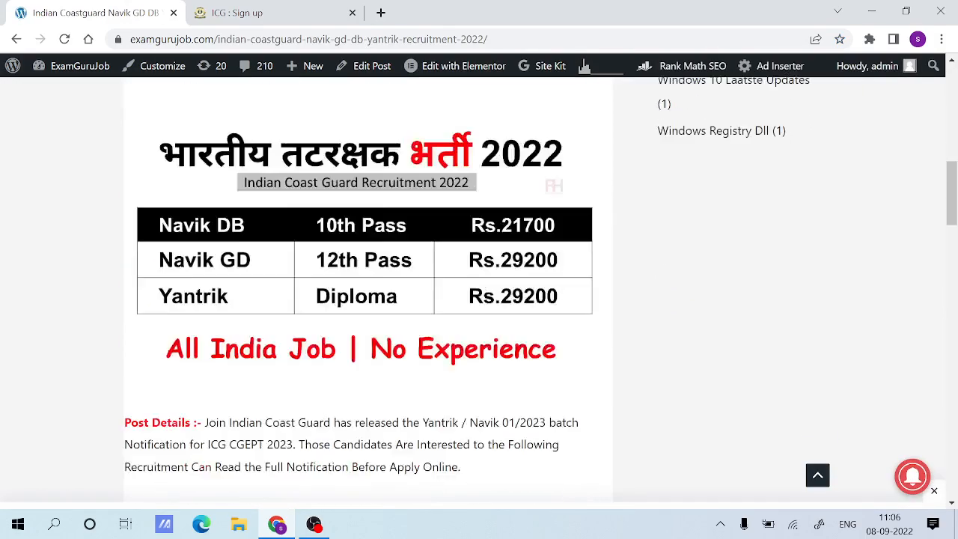
scroll(181, 282, up, 2)
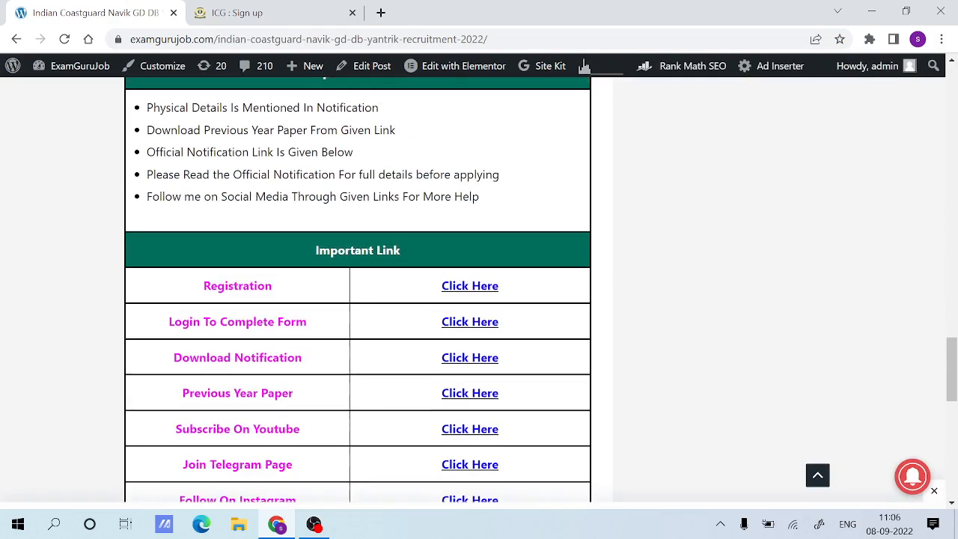
drag(182, 282, 538, 341)
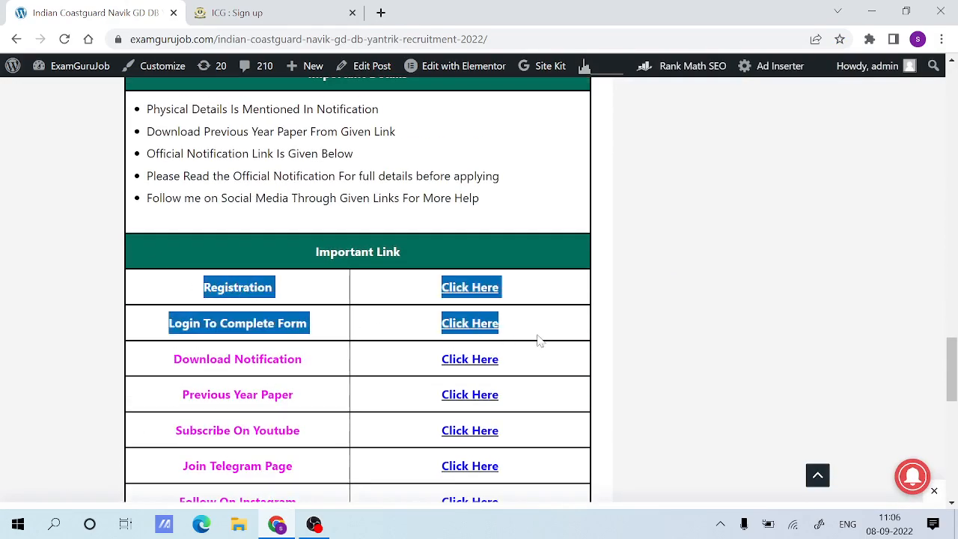
click(528, 334)
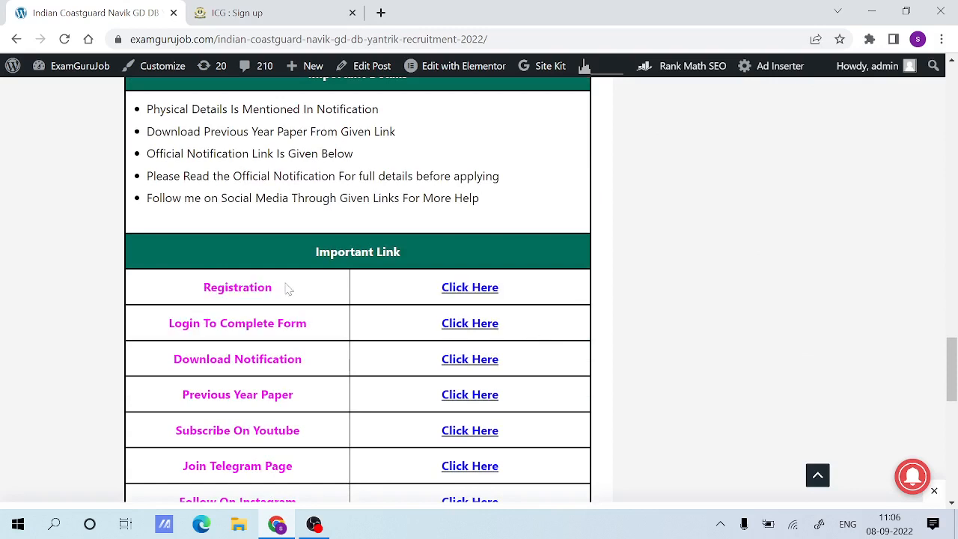
drag(190, 294, 318, 292)
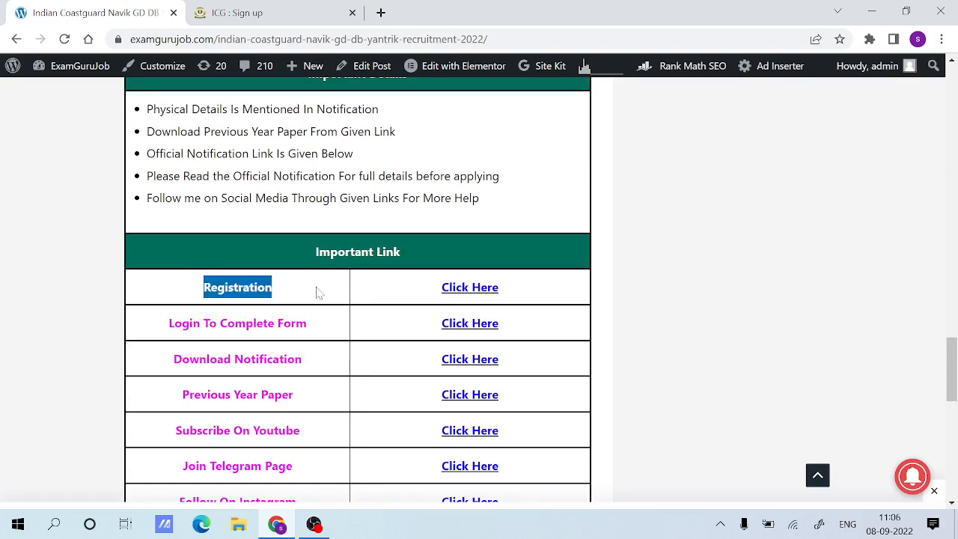
click(318, 292)
drag(412, 290, 513, 292)
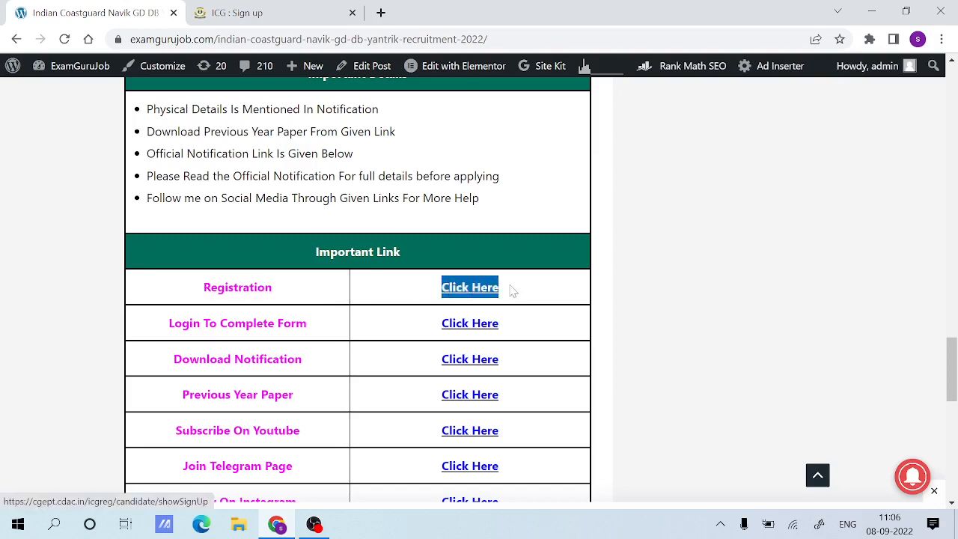
click(510, 291)
click(487, 289)
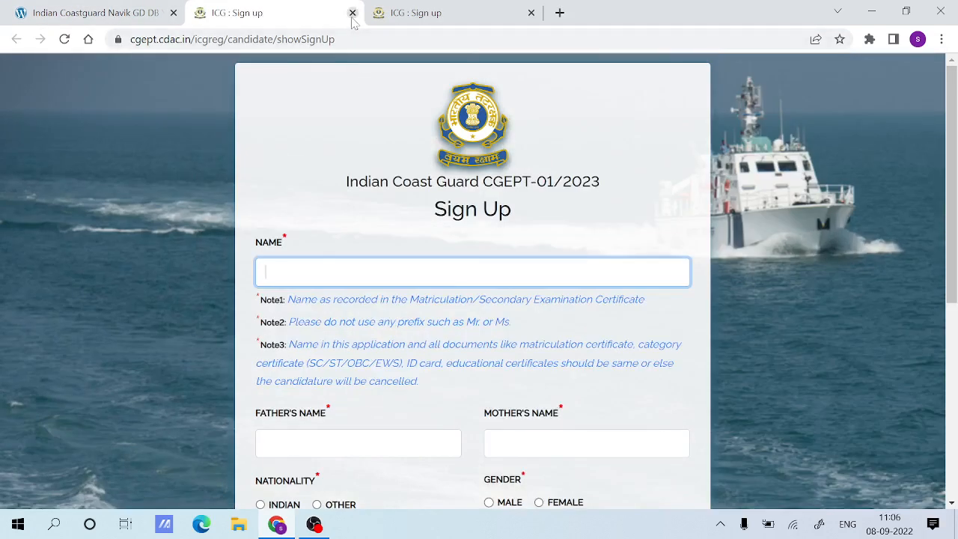
Close the newly opened registration page and switch to the already filled-in Sign Up form.
click(352, 13)
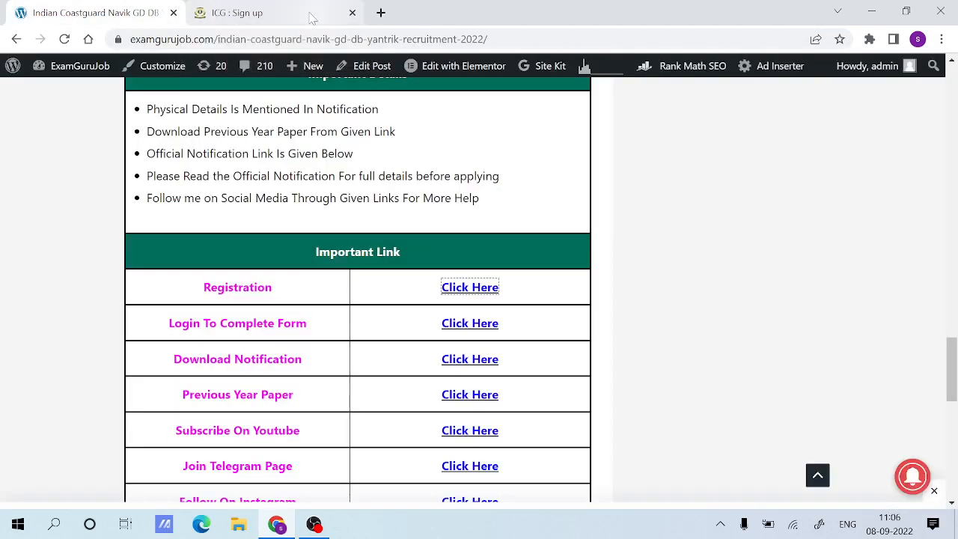
click(314, 15)
scroll(452, 317, up, 3)
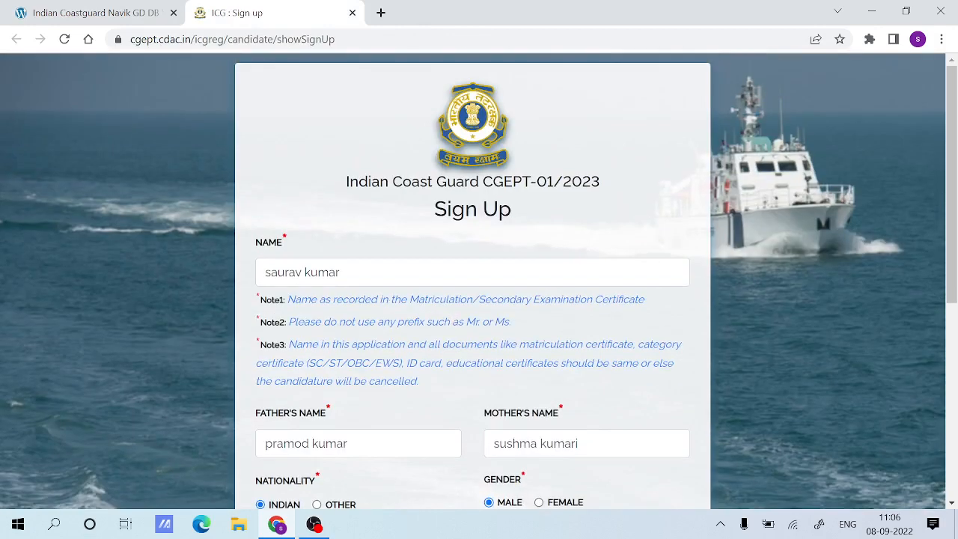
Review the candidate's name, father's name and mother's name in the Sign Up form.
drag(341, 273, 264, 273)
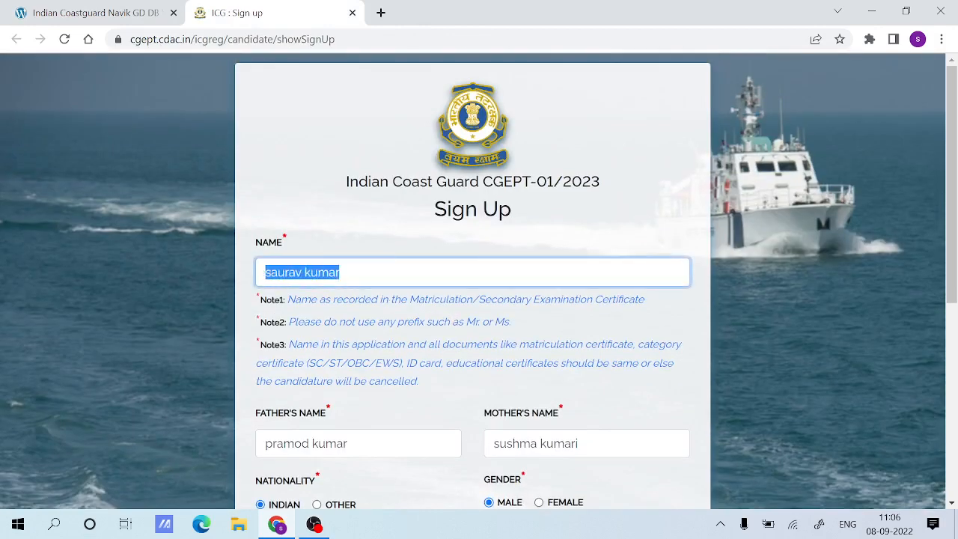
click(341, 272)
scroll(449, 280, down, 1)
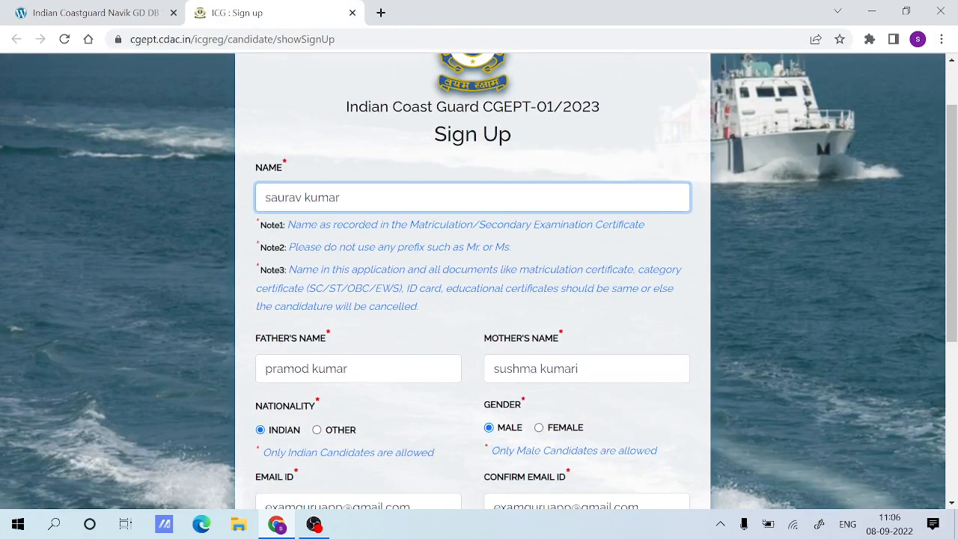
drag(348, 368, 259, 370)
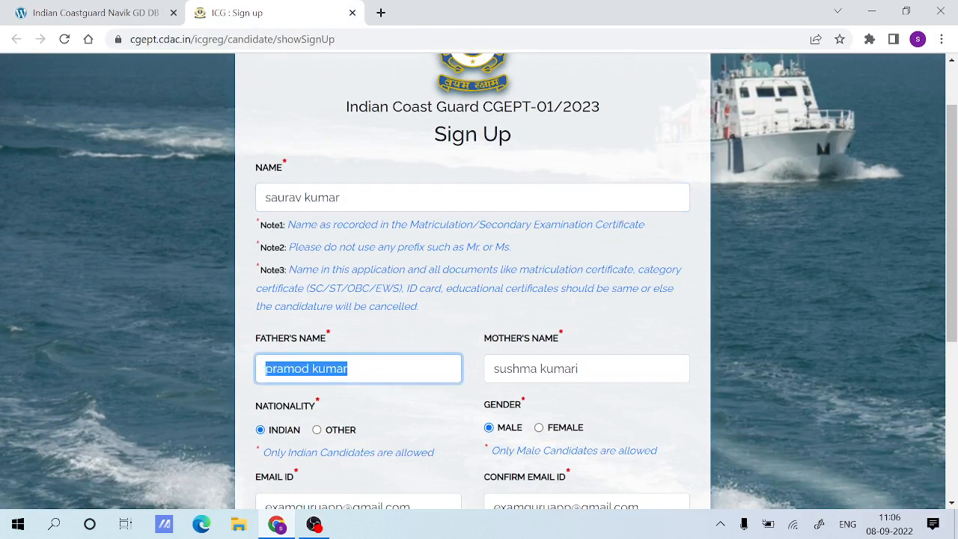
click(348, 368)
drag(579, 368, 472, 372)
click(349, 369)
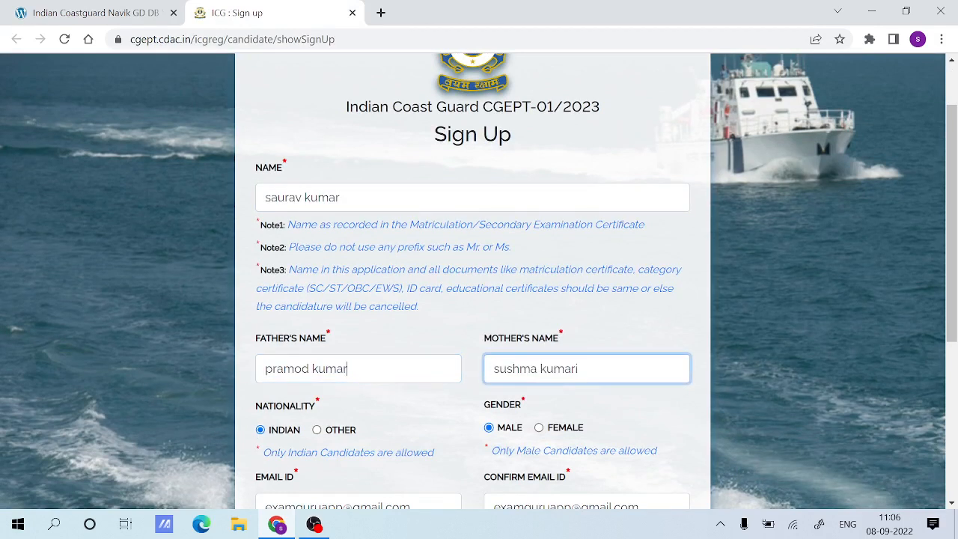
drag(343, 197, 262, 197)
click(425, 221)
Review the e-mail ID, confirm e-mail ID and mobile number fields of the Sign Up form.
scroll(290, 204, down, 3)
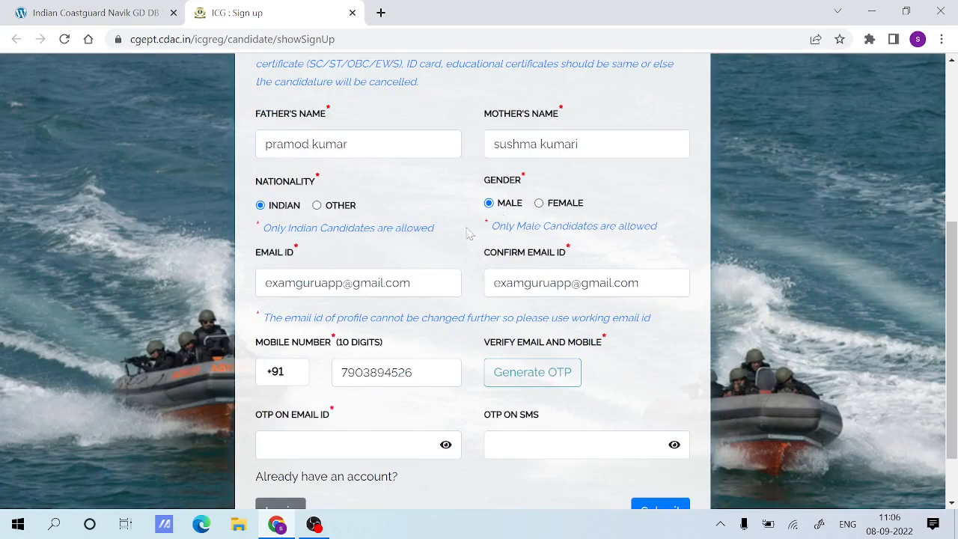
drag(411, 282, 264, 283)
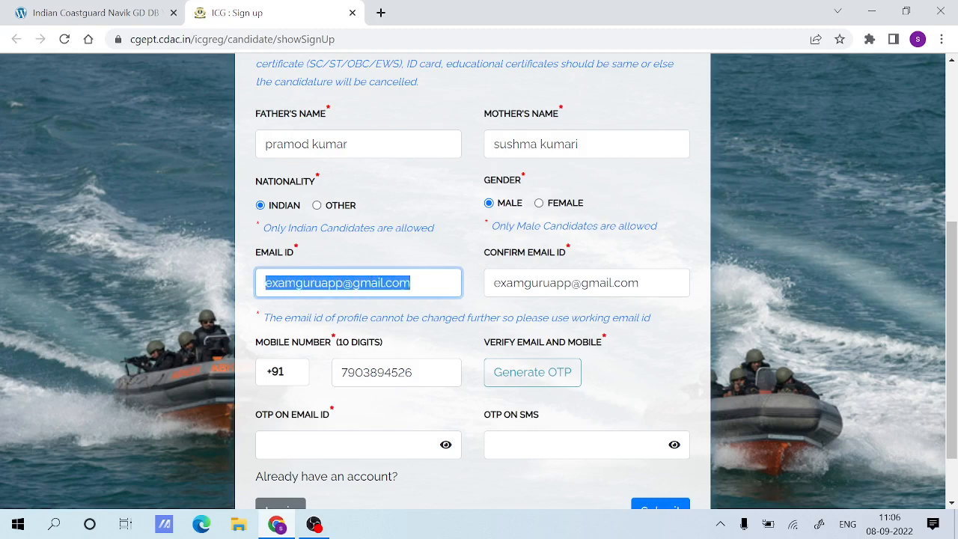
click(411, 282)
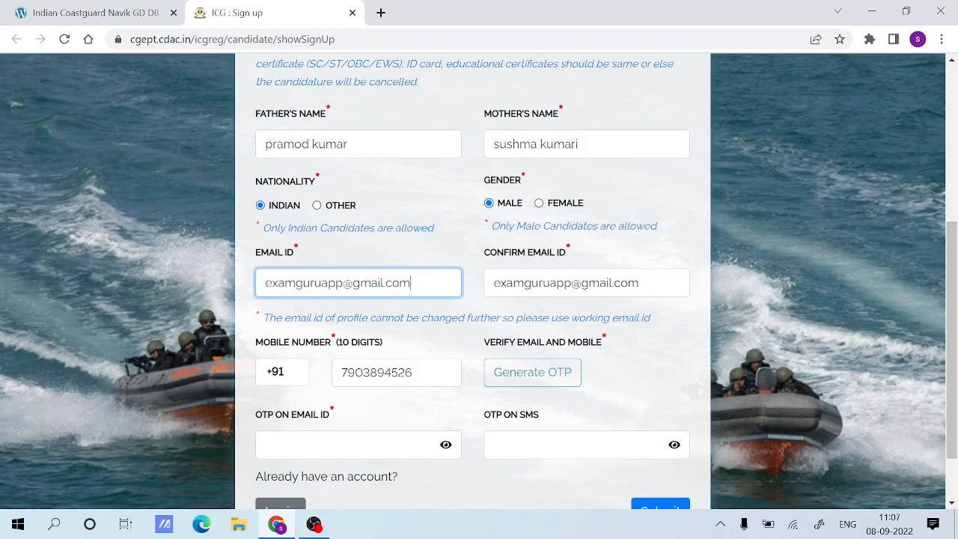
drag(412, 372, 305, 384)
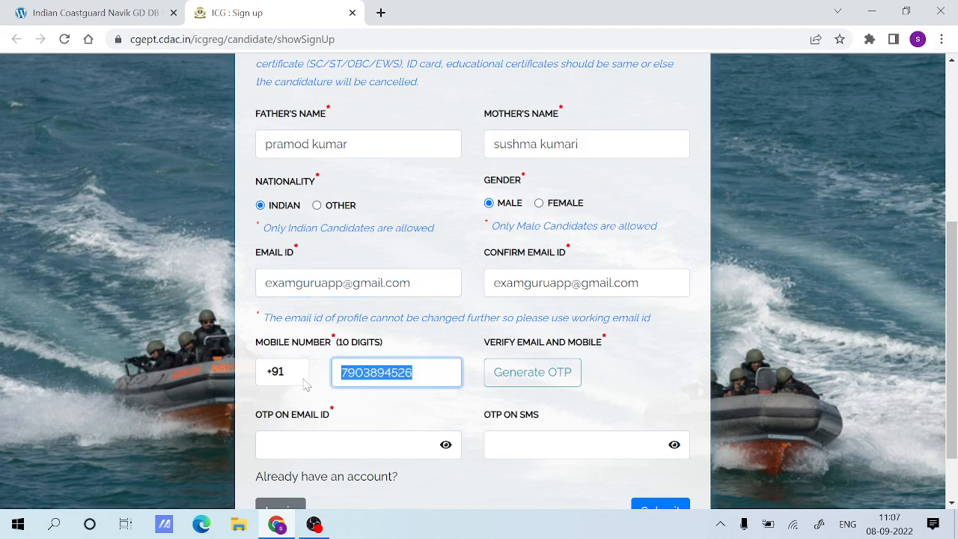
click(398, 405)
drag(639, 283, 473, 283)
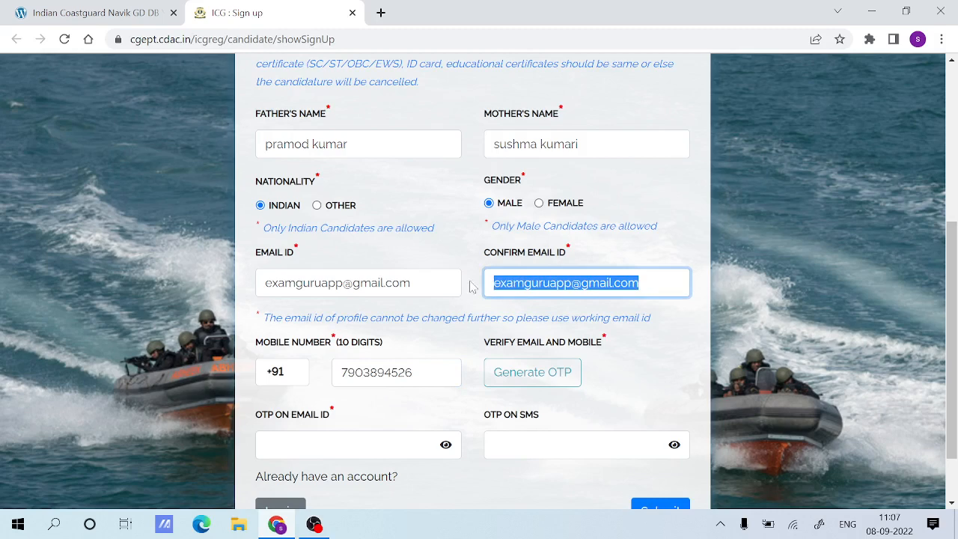
click(468, 296)
scroll(451, 309, down, 2)
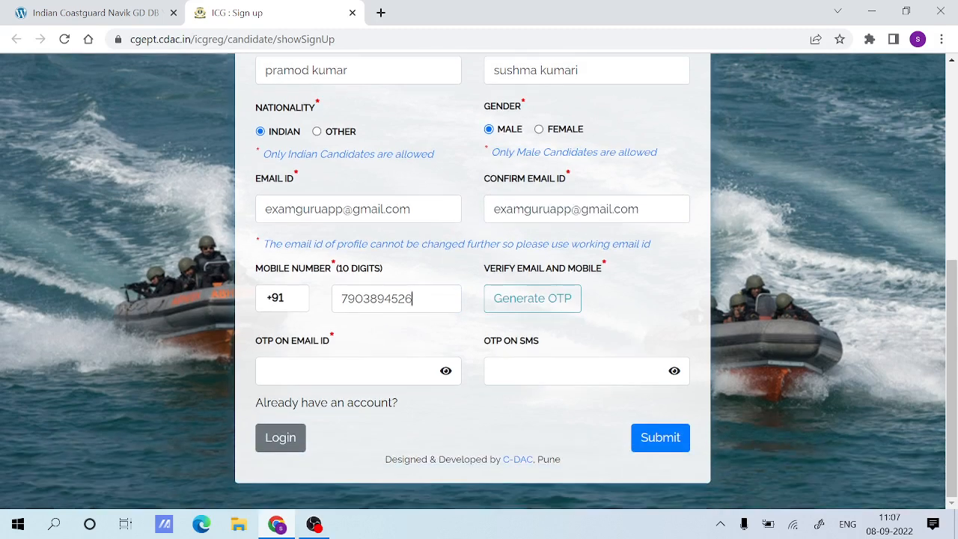
drag(413, 298, 341, 298)
click(404, 329)
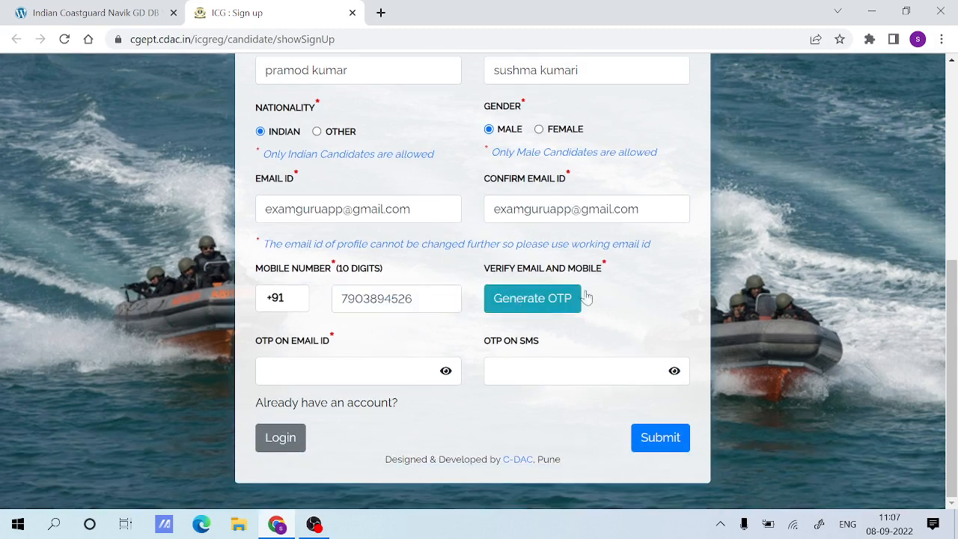
Examine the Verify Email and Mobile section with its fields for the OTP on e-mail ID and the OTP on SMS.
drag(612, 273, 513, 280)
click(495, 280)
drag(487, 325, 489, 337)
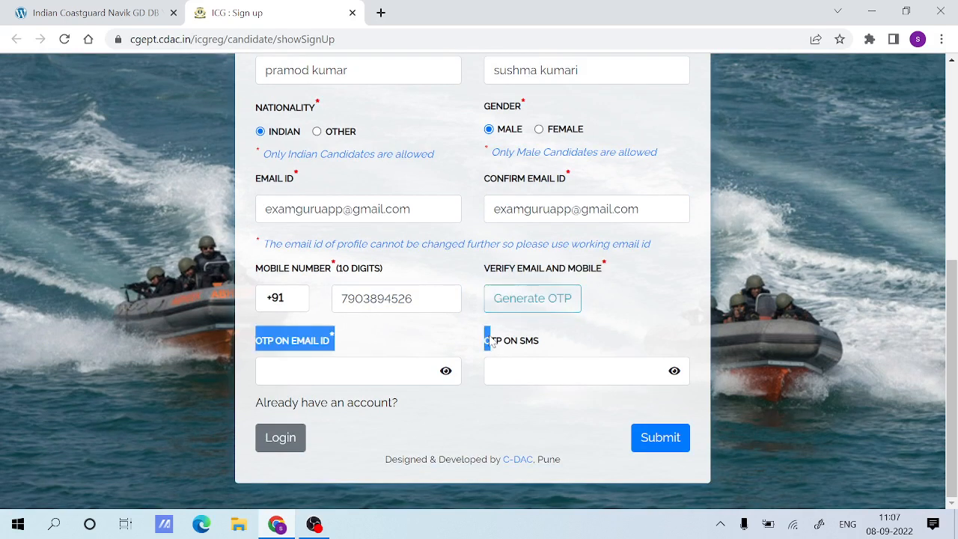
click(383, 345)
click(366, 371)
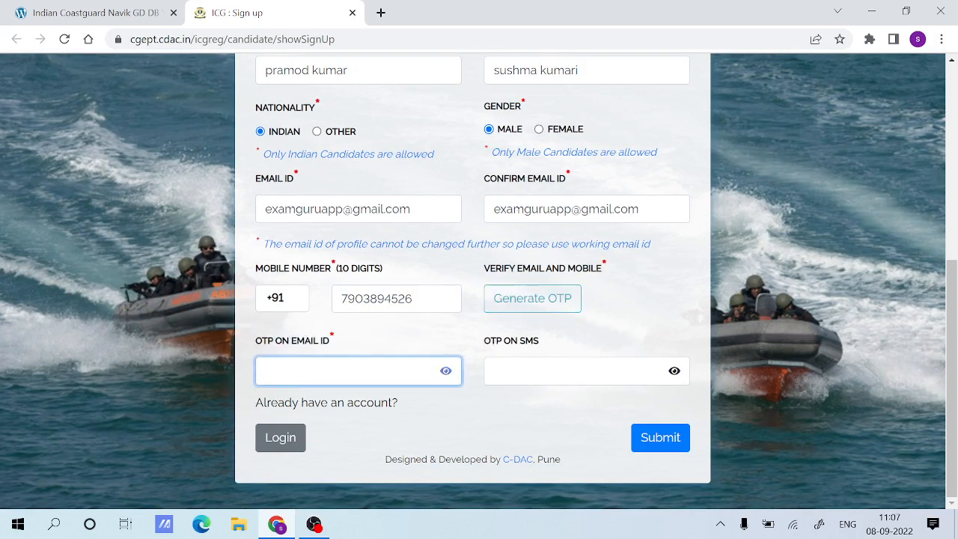
click(533, 372)
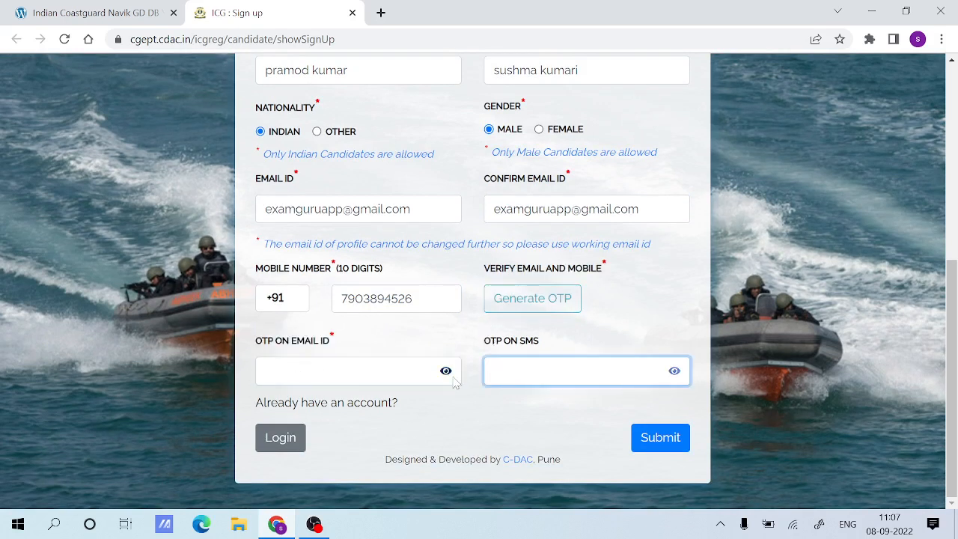
click(394, 373)
click(533, 371)
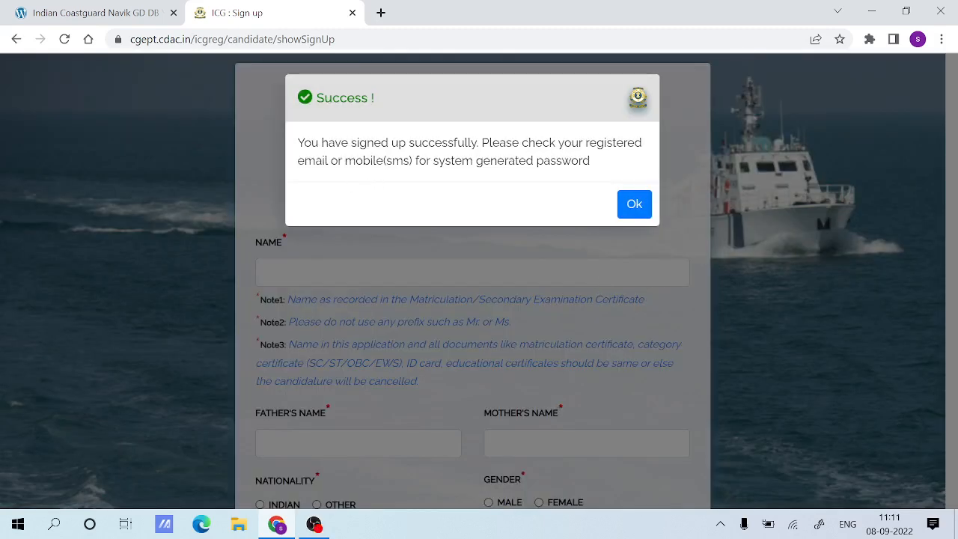
Read and acknowledge the sign-up message to continue to the Sign In page.
drag(297, 142, 550, 162)
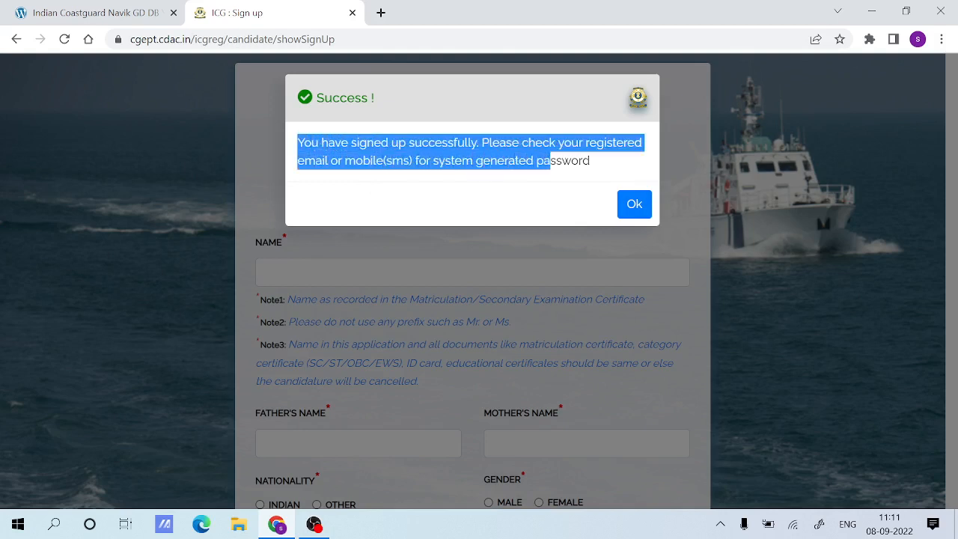
click(516, 174)
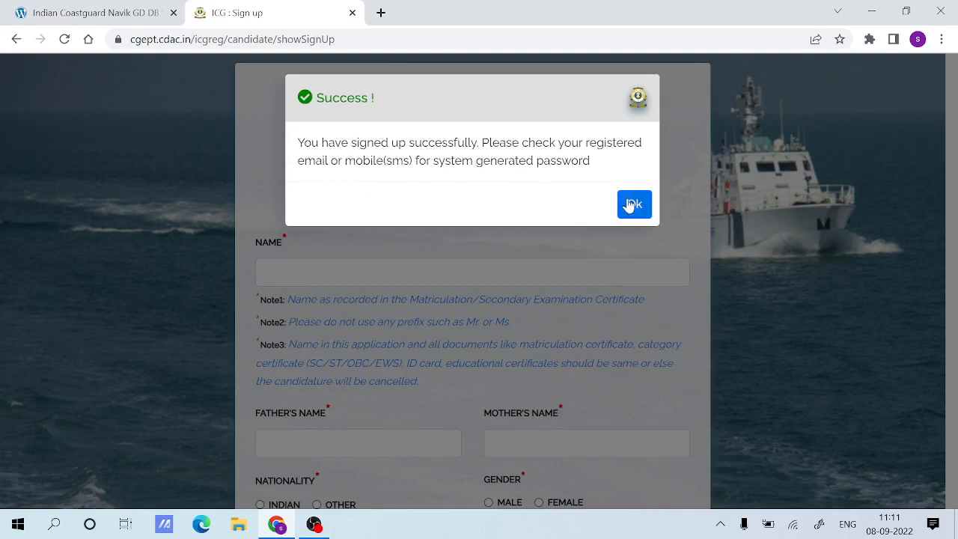
click(633, 206)
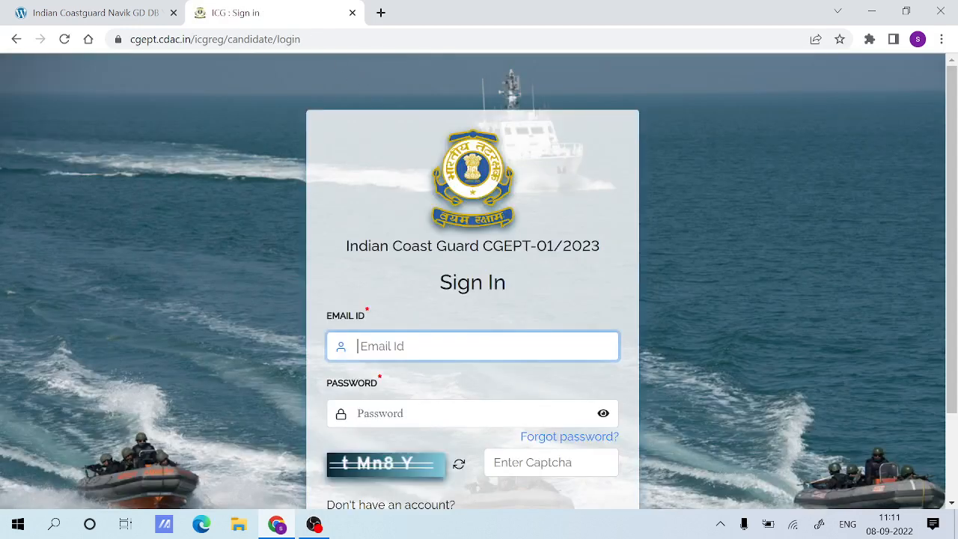
Open the sign-in page from the recruitment post's Login To Complete Form link and close the older duplicate sign-in page.
click(96, 12)
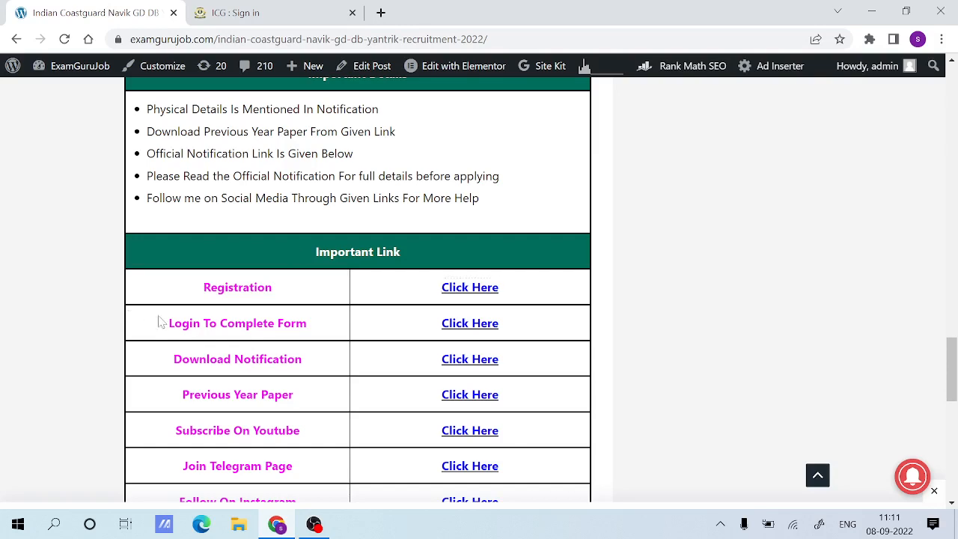
drag(160, 323, 329, 327)
click(329, 327)
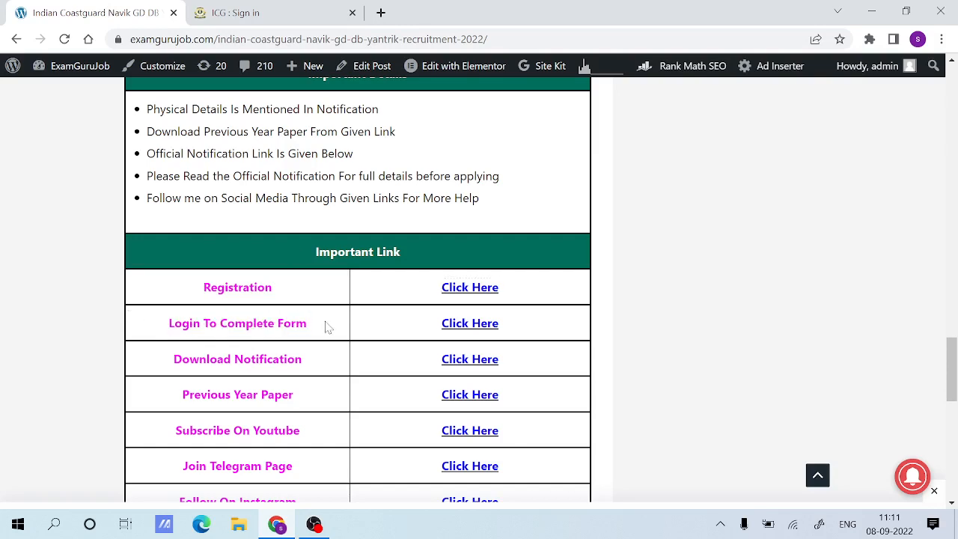
click(457, 327)
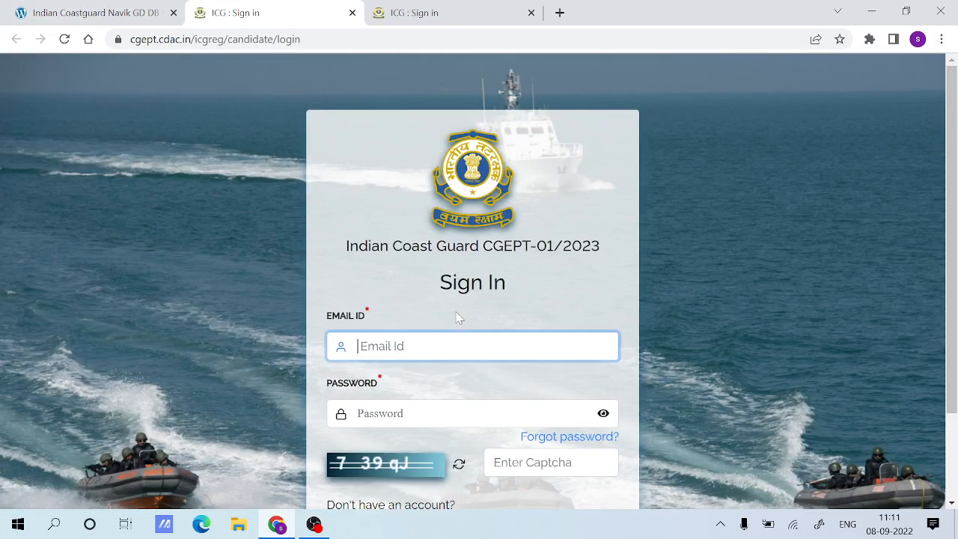
click(478, 13)
click(531, 12)
scroll(479, 281, down, 3)
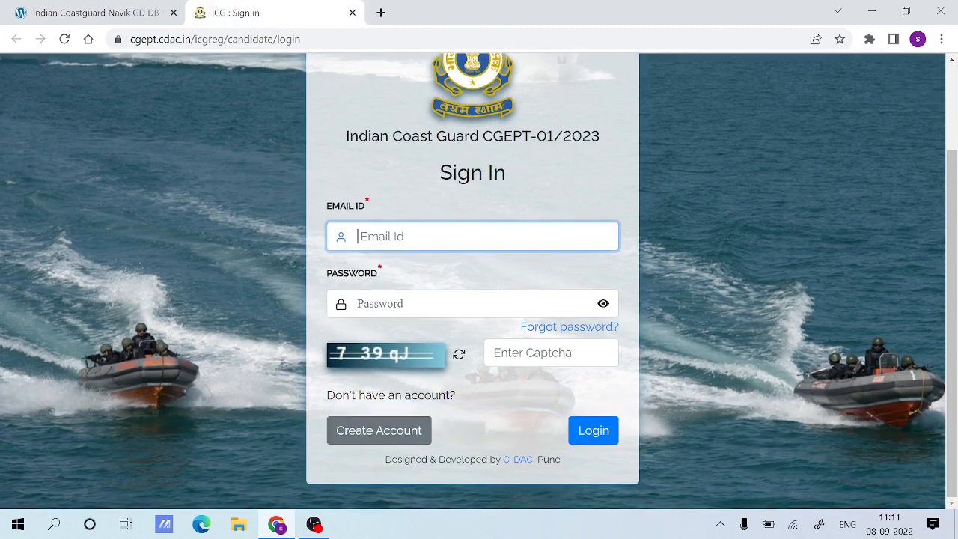
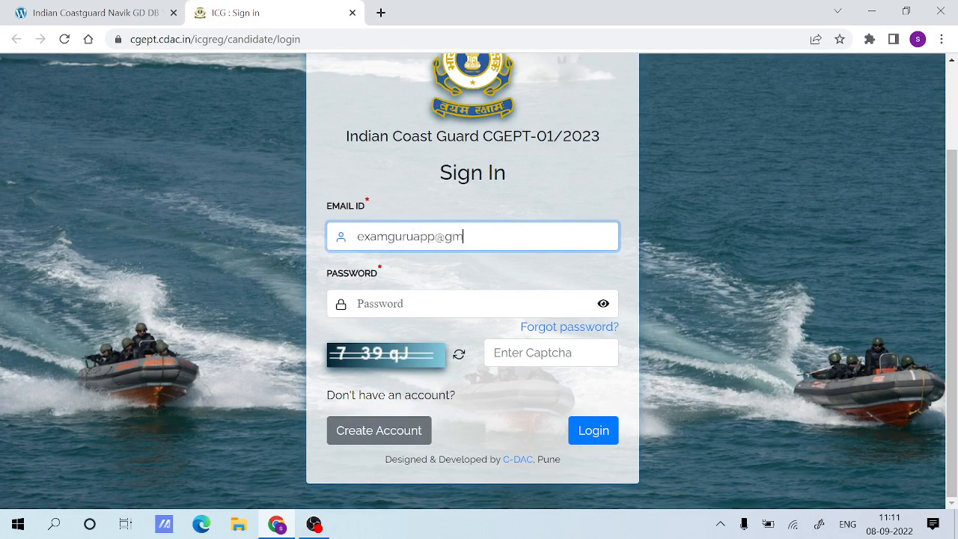
Sign in to the candidate account with the registered e-mail ID, the account password and the captcha.
key(Tab)
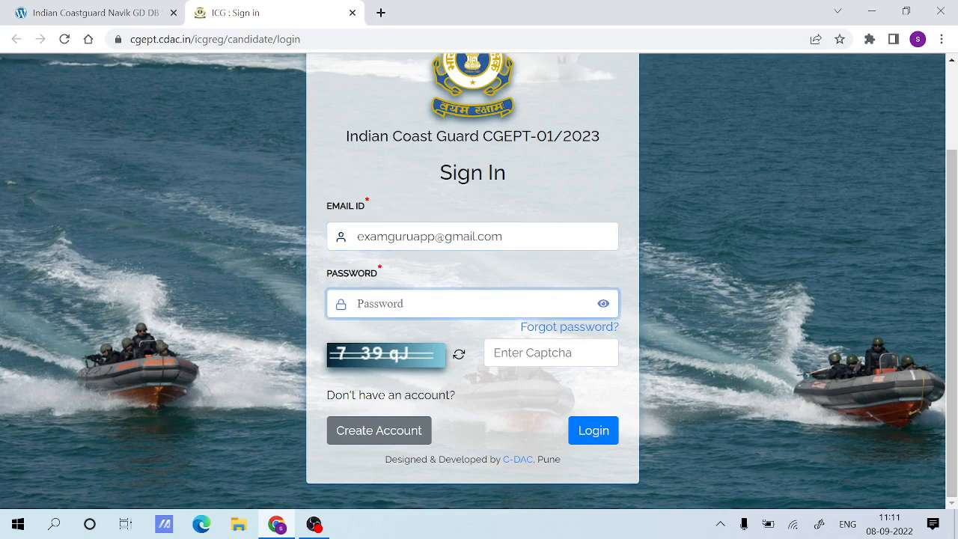
text(•••••••••)
key(Tab)
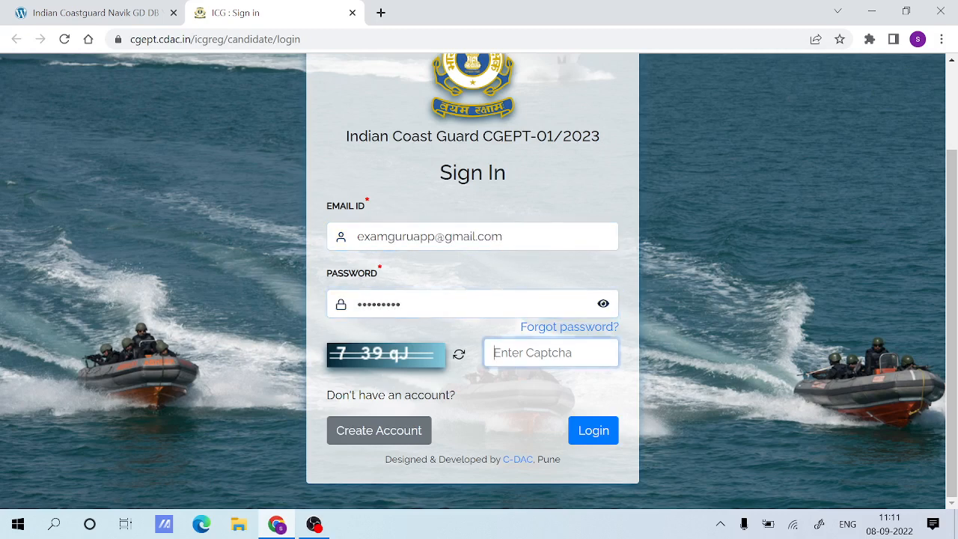
text(739)
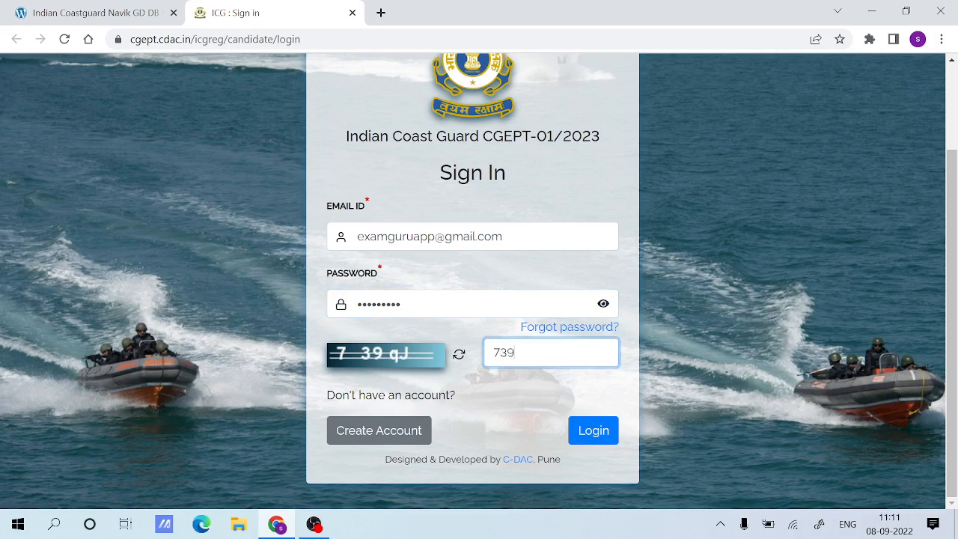
text(q)
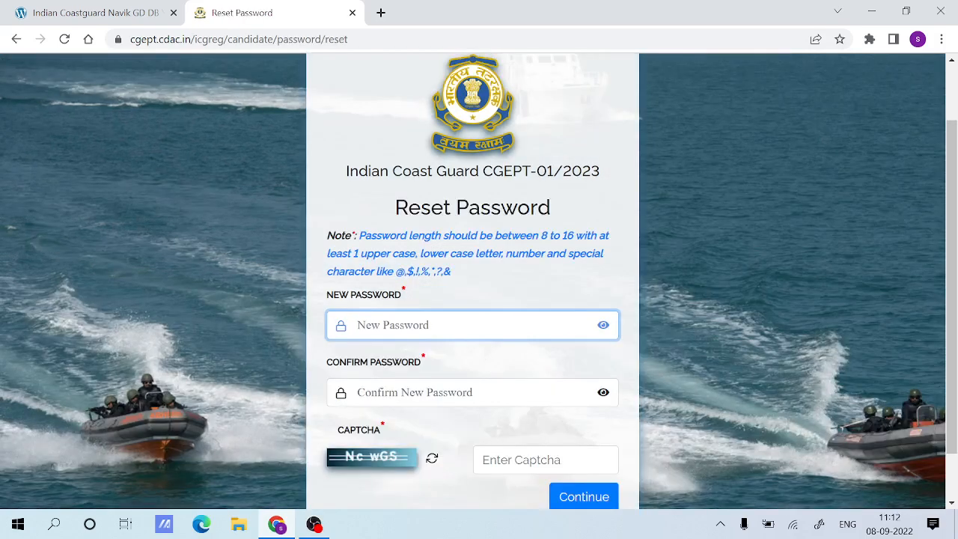
Enter the new account password and its confirmation on the Reset Password form, checking the note on allowed special characters.
text(S12)
key(Tab)
text(S)
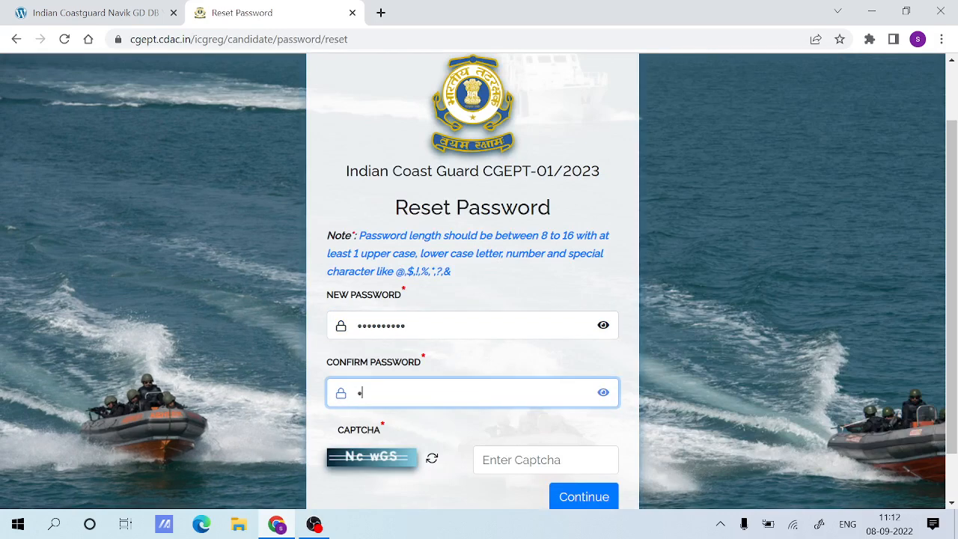
text(••••••••)
click(506, 367)
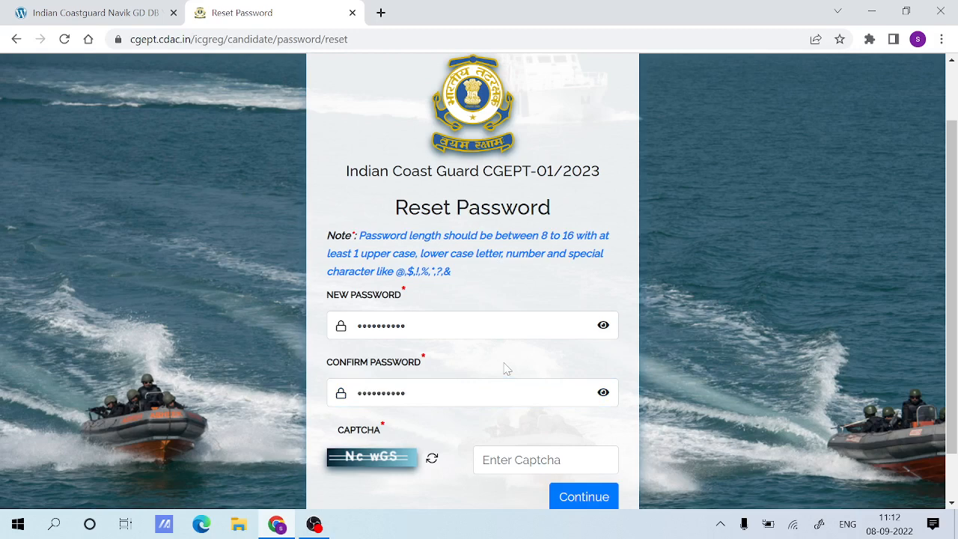
drag(381, 271, 459, 274)
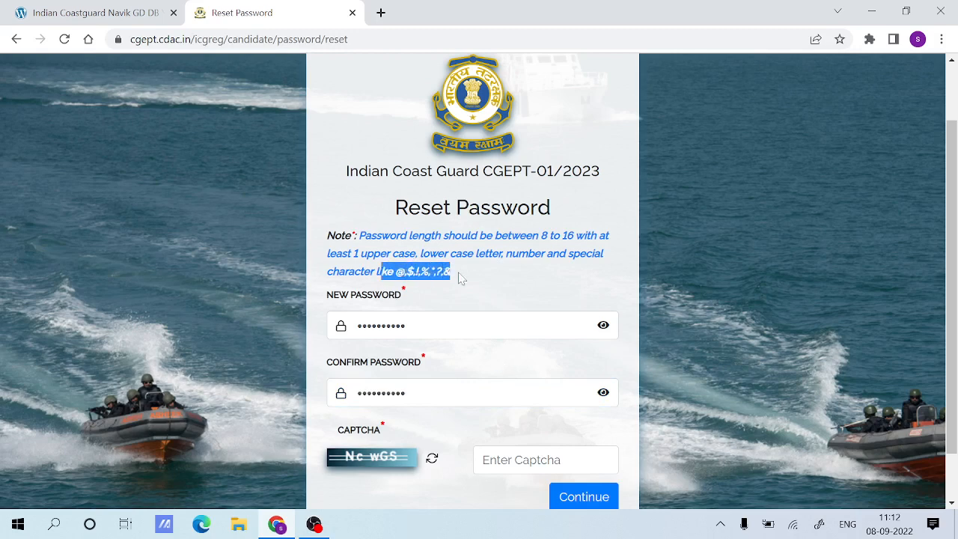
click(465, 278)
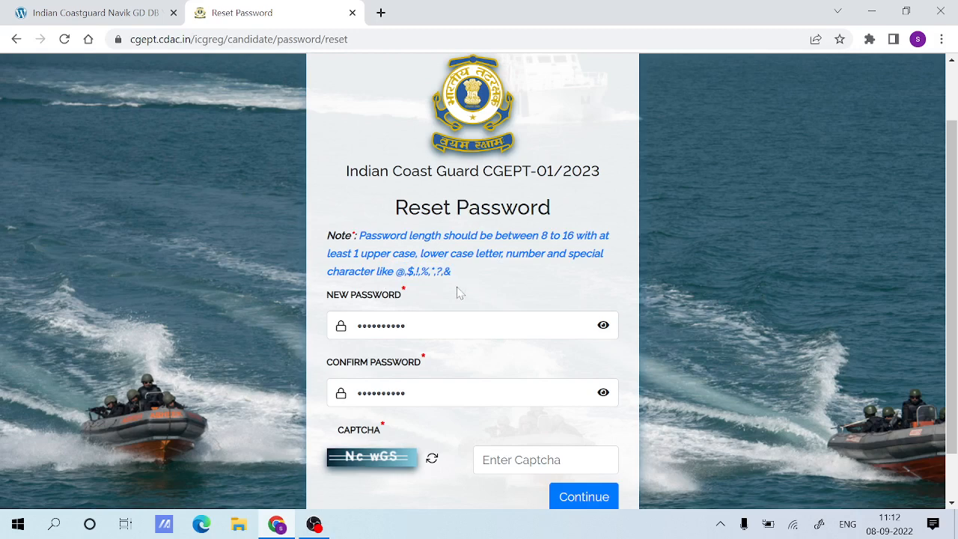
Try to submit the Reset Password form after entering the captcha text.
click(491, 458)
text(N)
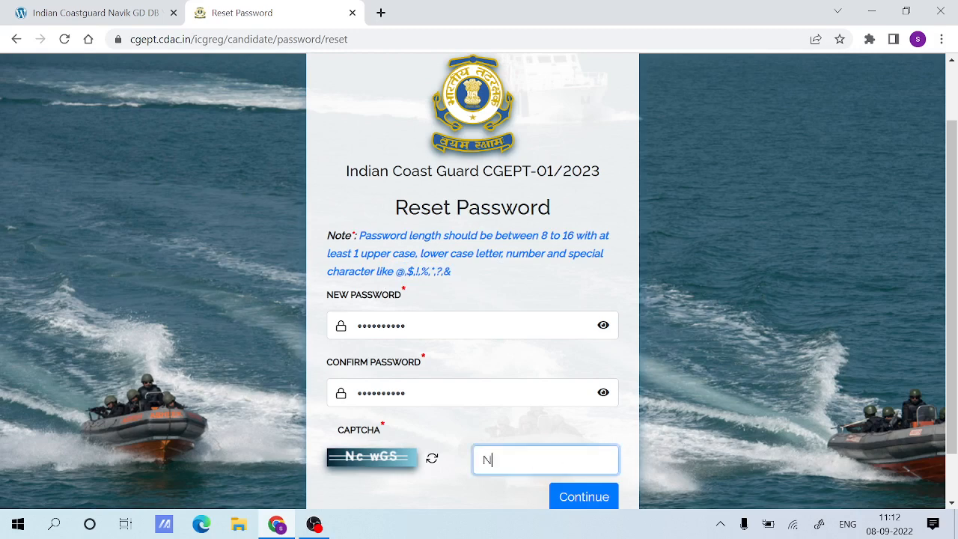
text(eWGS)
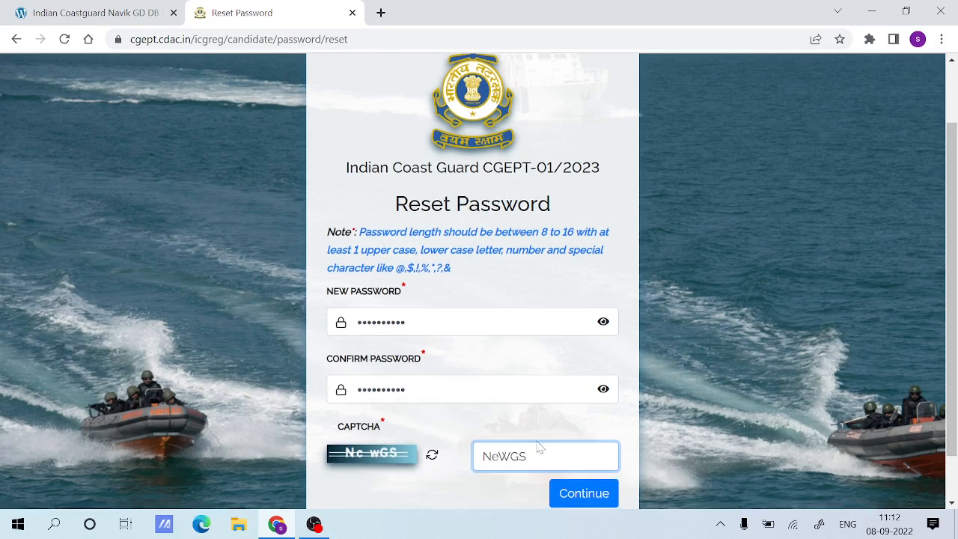
scroll(568, 442, down, 1)
drag(411, 267, 353, 267)
click(407, 266)
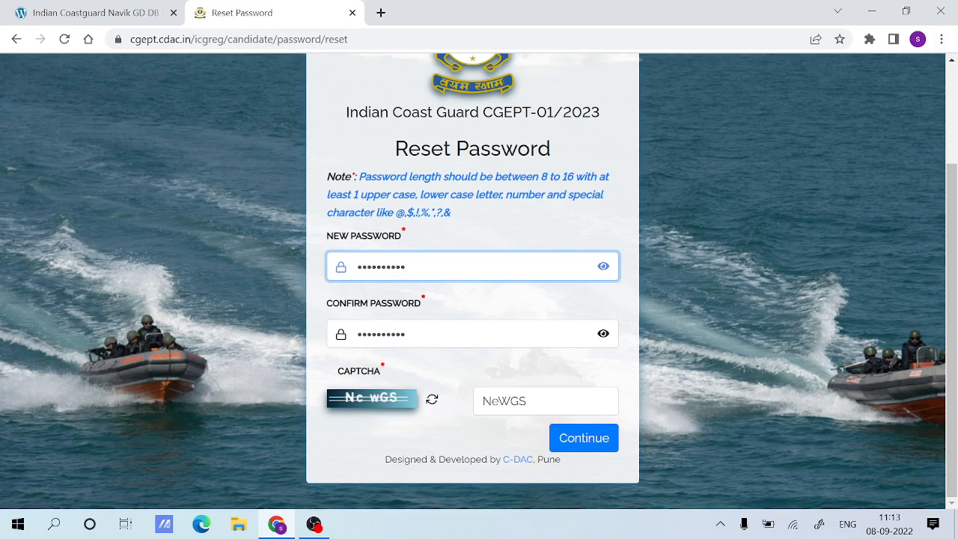
click(583, 438)
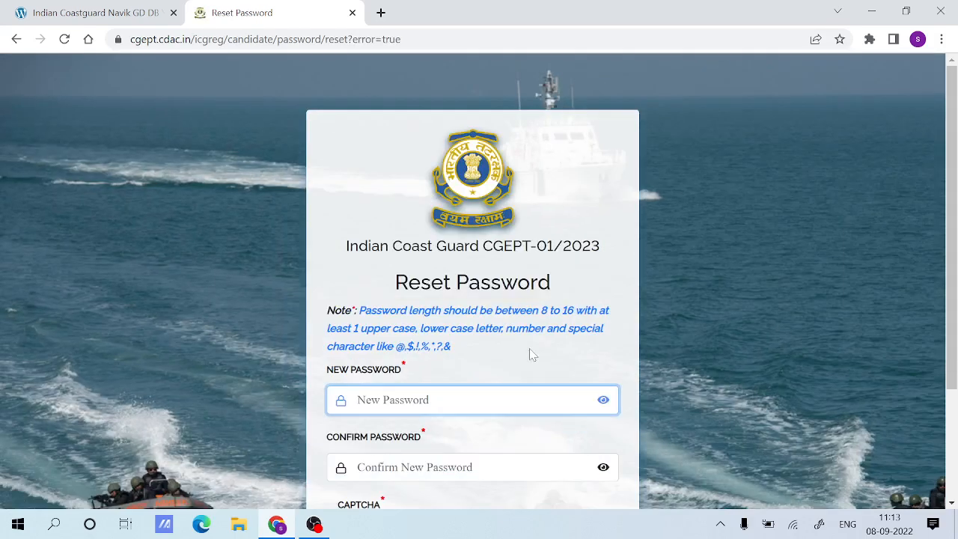
Enter the new account password again on the Reset Password form and complete the reset to reach the application's Instructions page.
scroll(530, 354, down, 2)
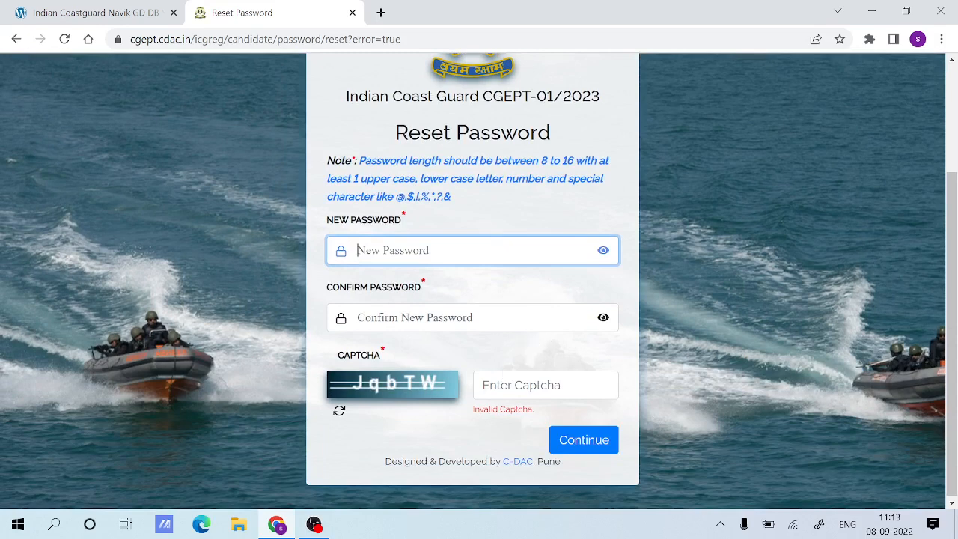
text(•••••)
key(Tab)
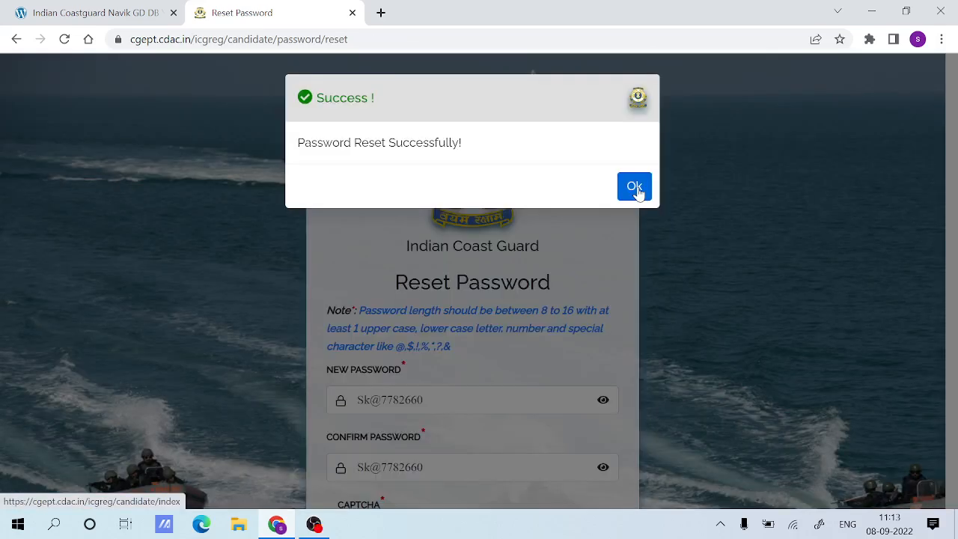
click(633, 187)
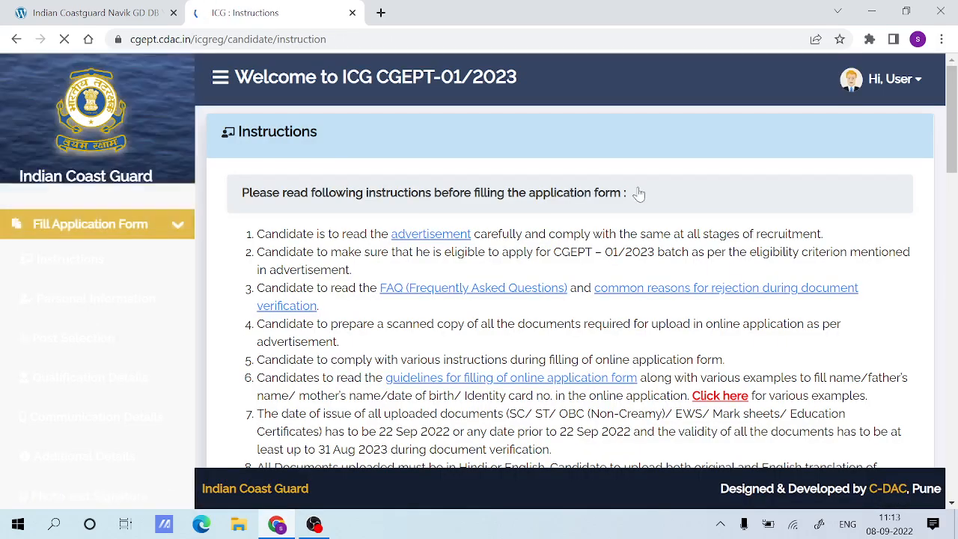
Go through the application instructions, accept the declaration of having read and understood them, and submit it.
scroll(573, 271, down, 10)
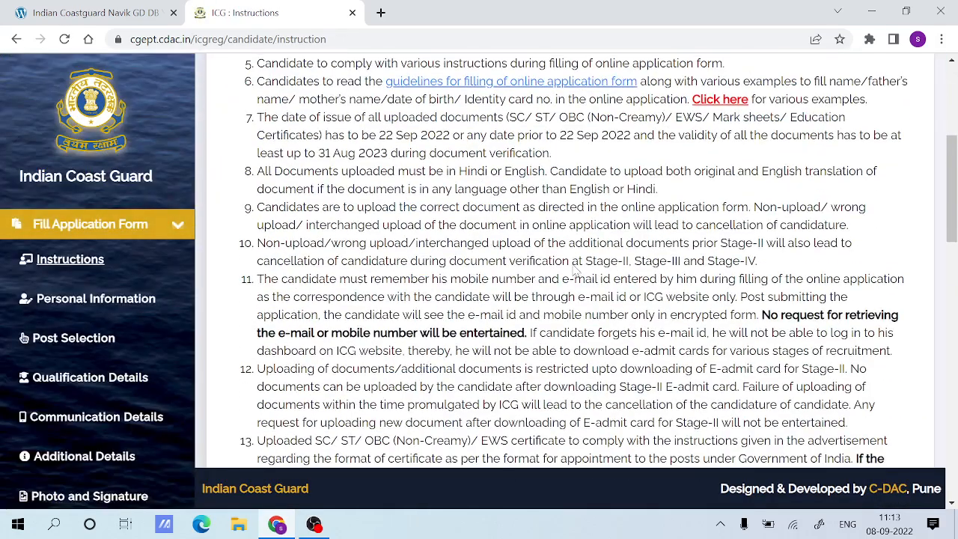
scroll(573, 271, down, 8)
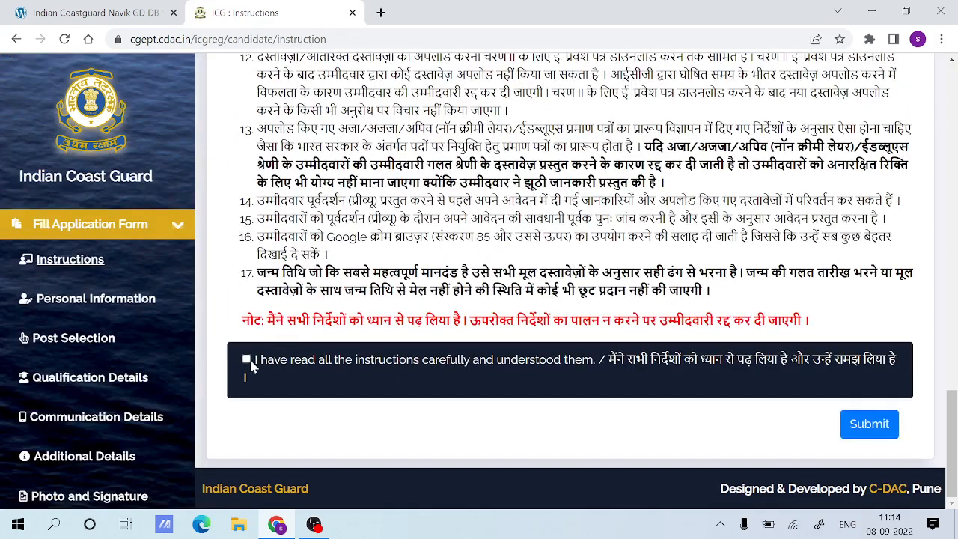
click(868, 424)
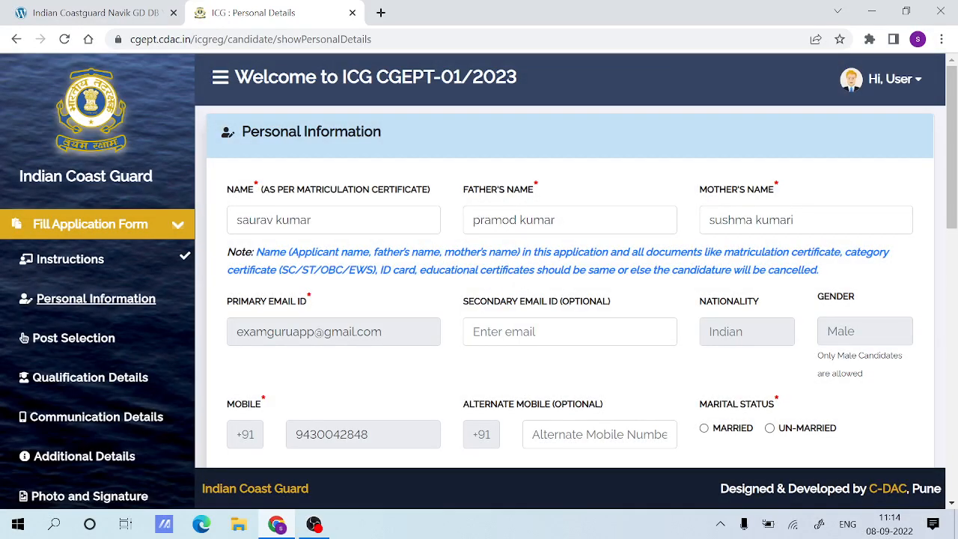
Review the e-mail and mobile fields of the Personal Information form and set the marital status to Un-married.
scroll(569, 299, down, 1)
click(569, 257)
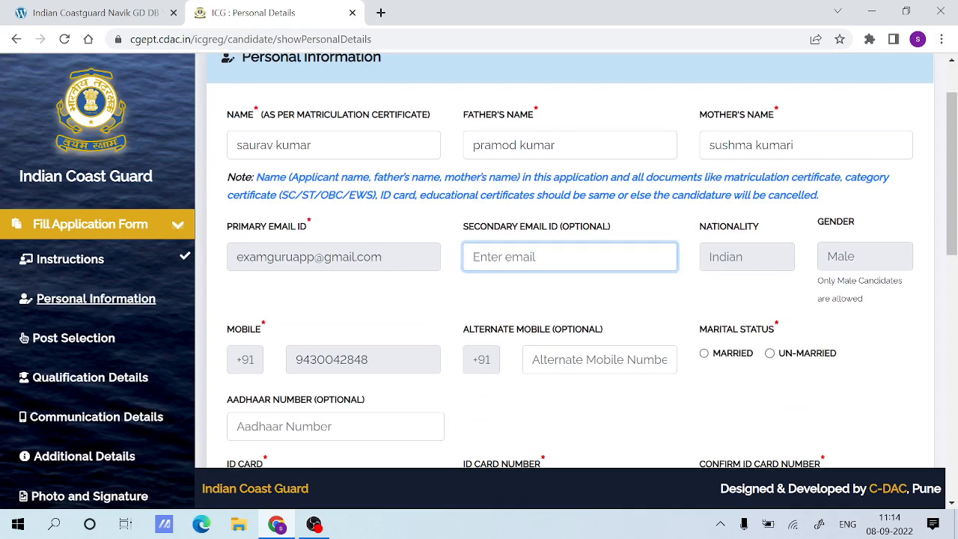
scroll(688, 261, down, 2)
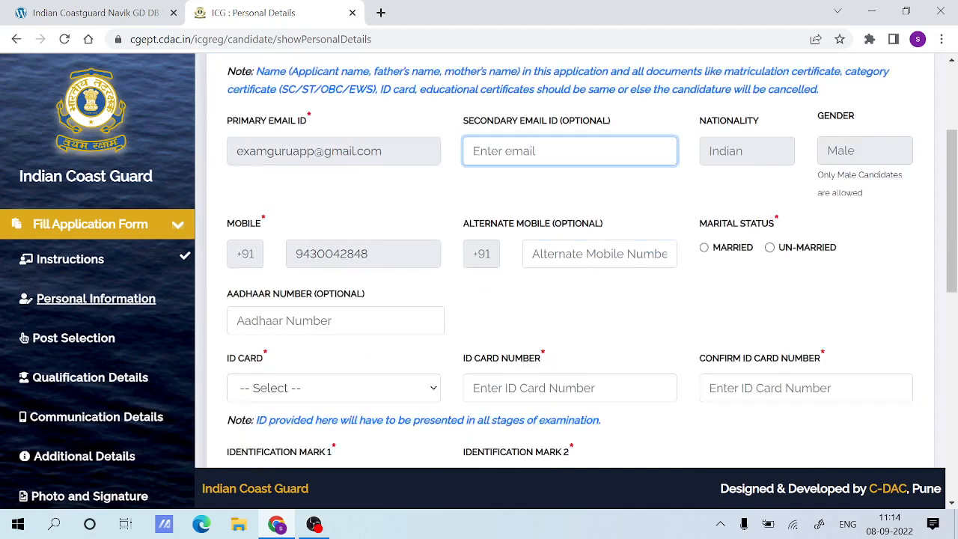
click(395, 214)
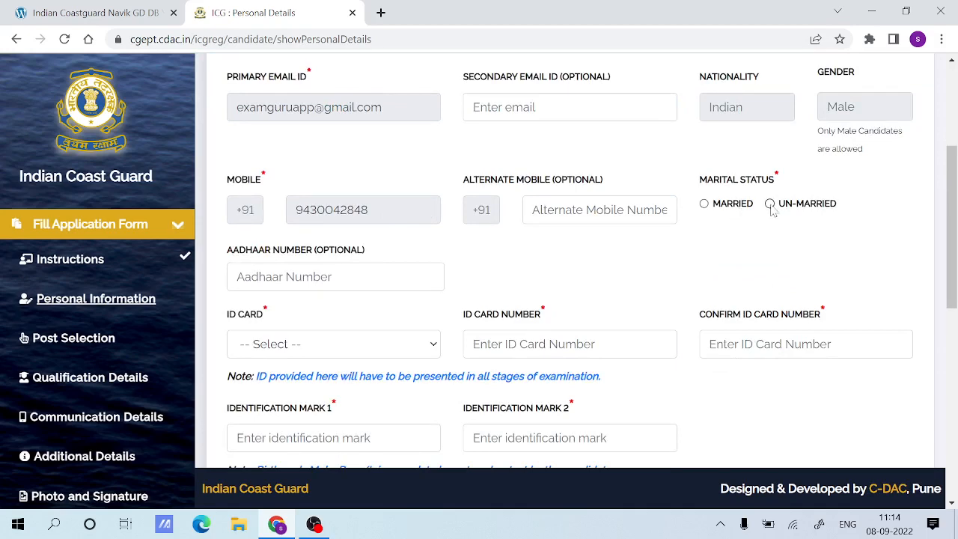
Check the optional Aadhaar number field and choose Voter ID as the ID card type.
click(237, 276)
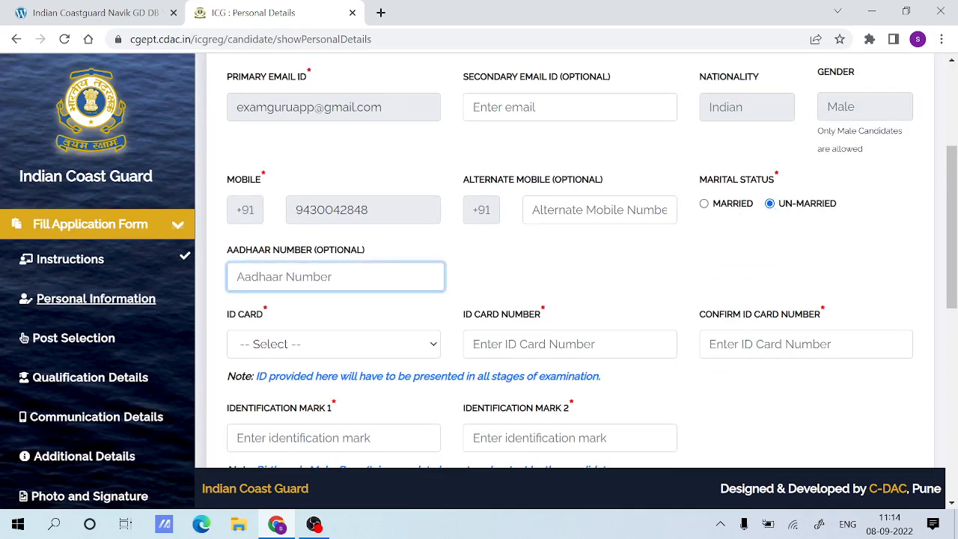
scroll(362, 275, down, 1)
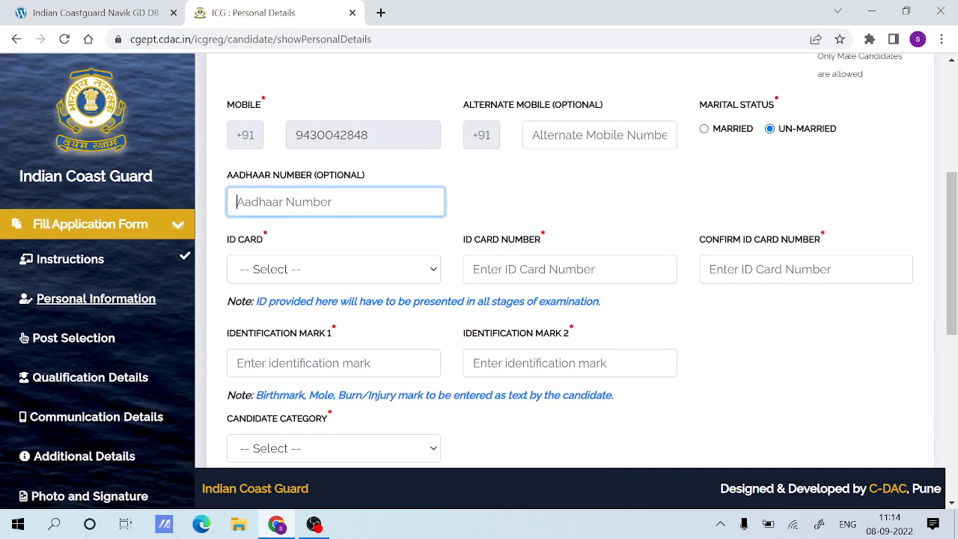
triple_click(400, 181)
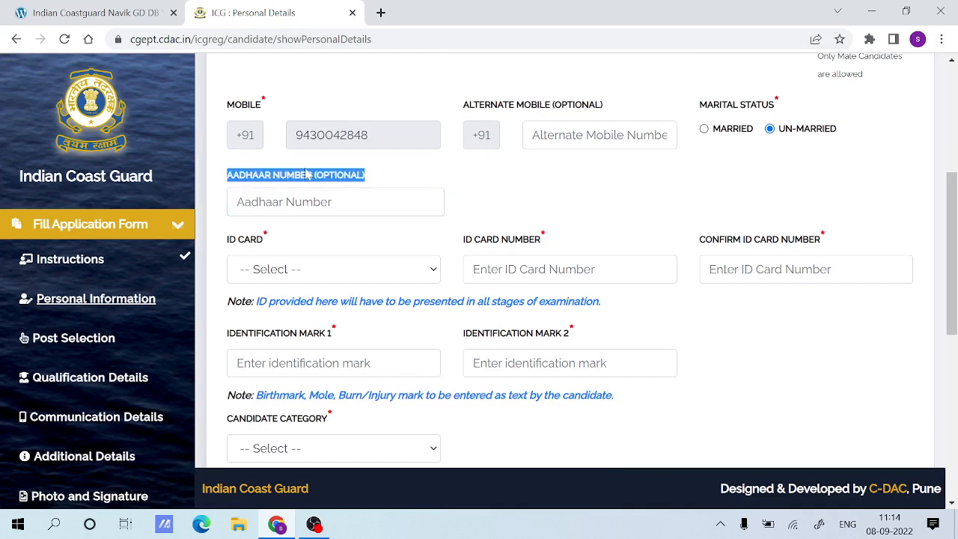
click(391, 183)
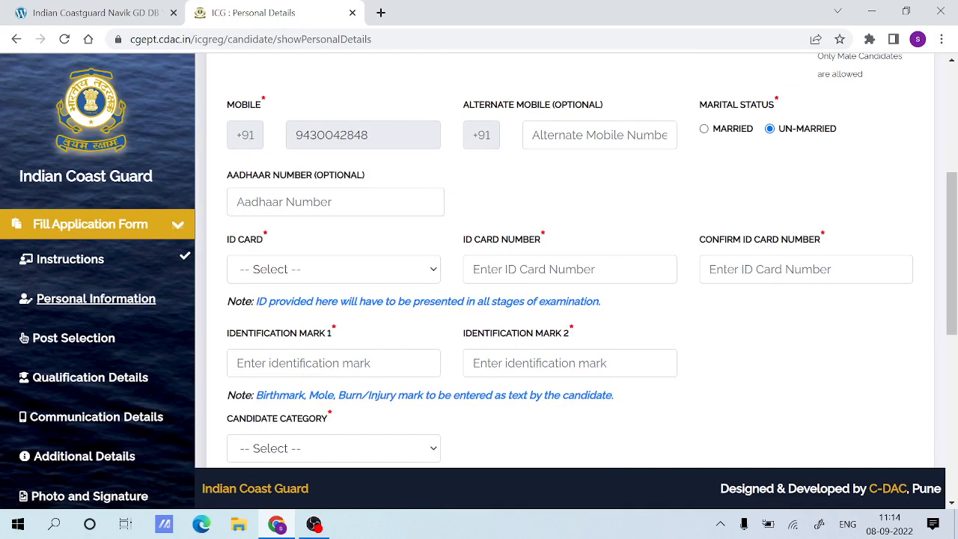
scroll(478, 262, down, 1)
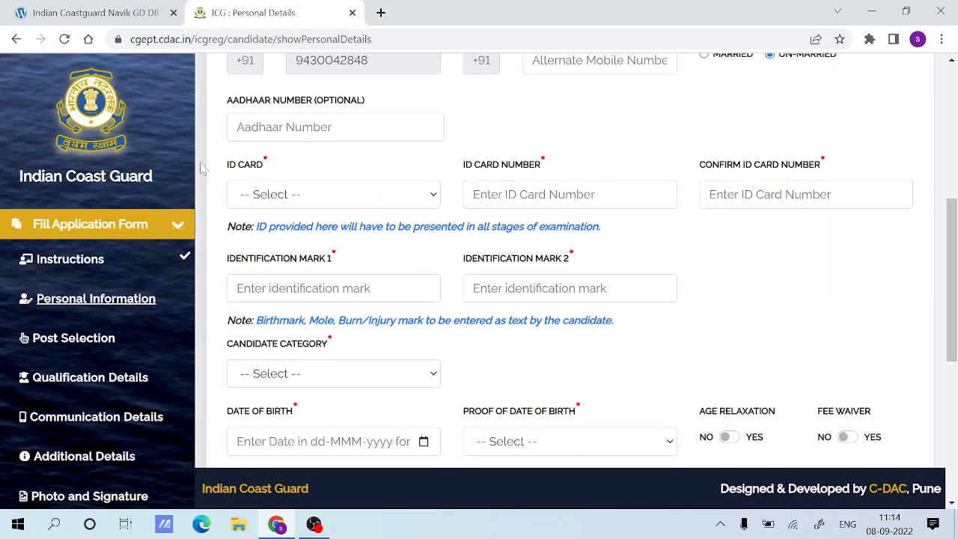
drag(204, 168, 258, 172)
click(291, 171)
click(303, 200)
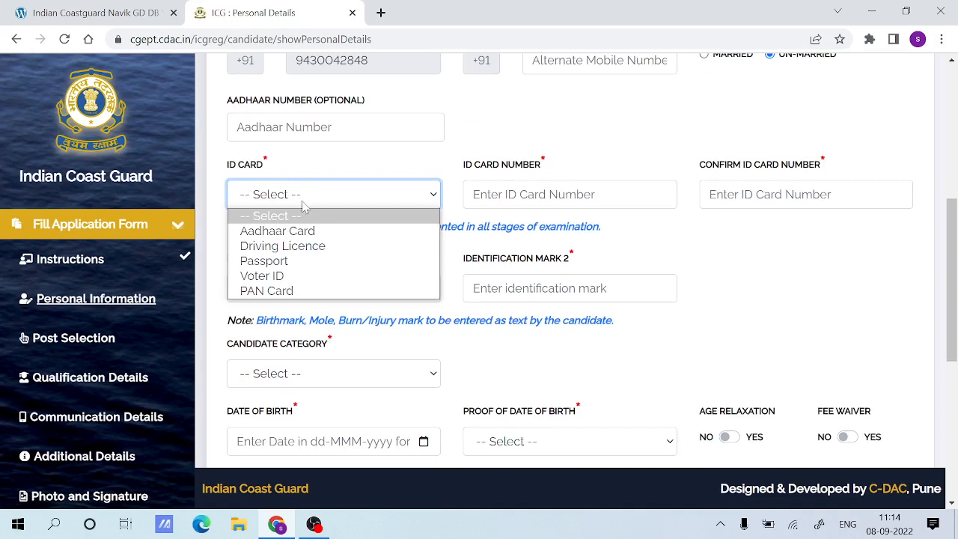
click(283, 284)
Enter the candidate's ID card number and repeat it in the confirm ID card number field.
key(Tab)
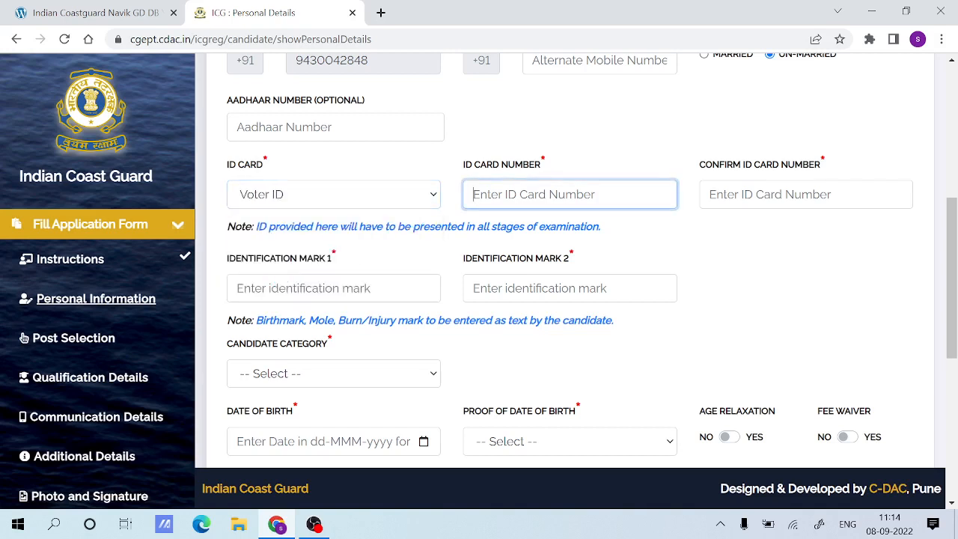
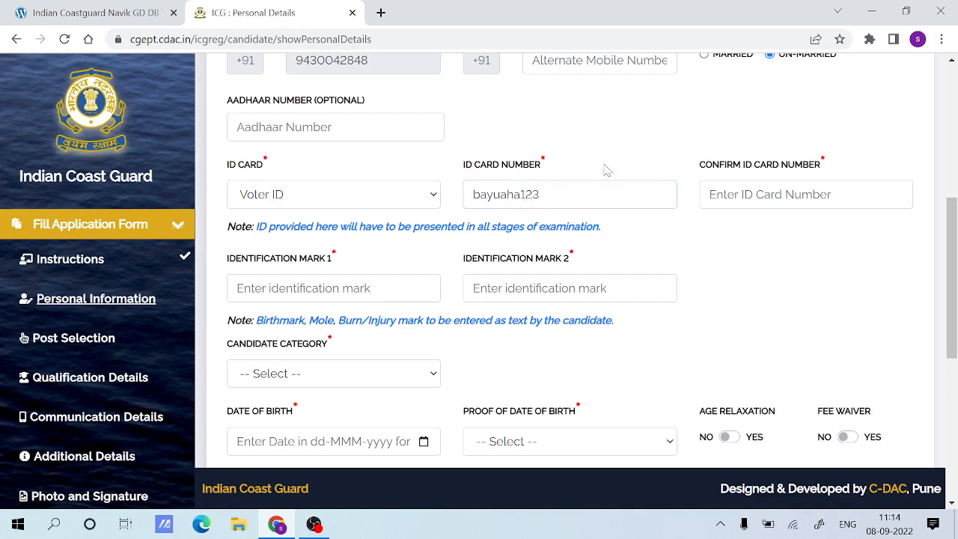
click(752, 188)
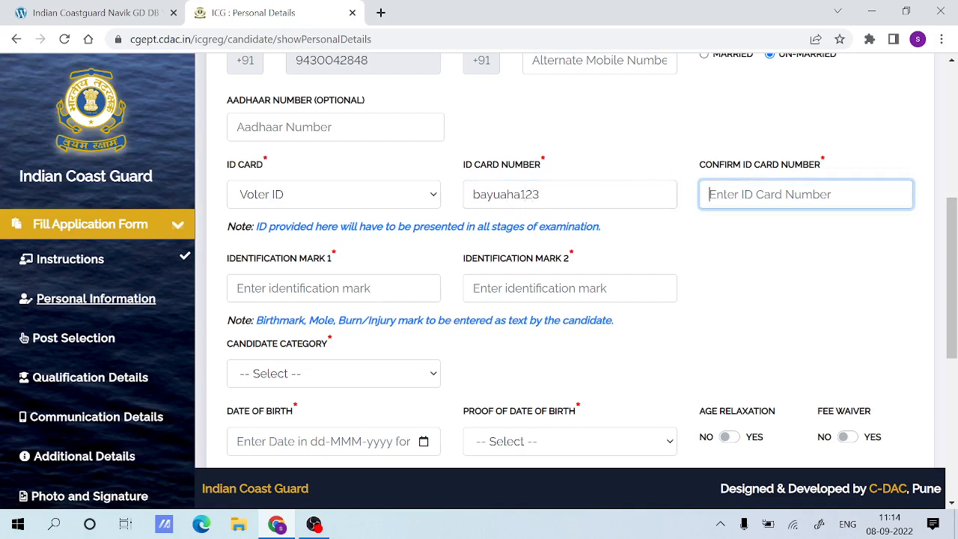
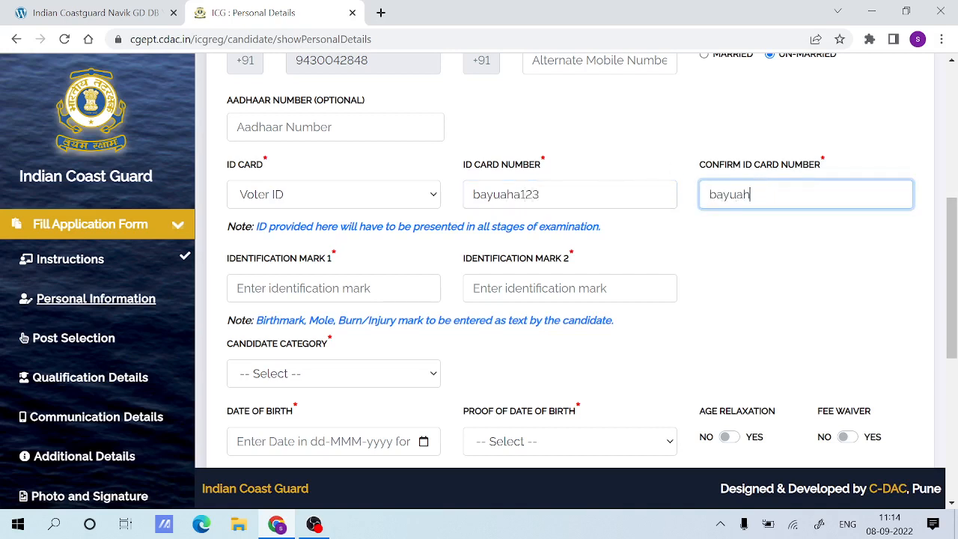
click(757, 240)
Enter "a mole on beard" as identification mark 1.
click(333, 288)
text(a)
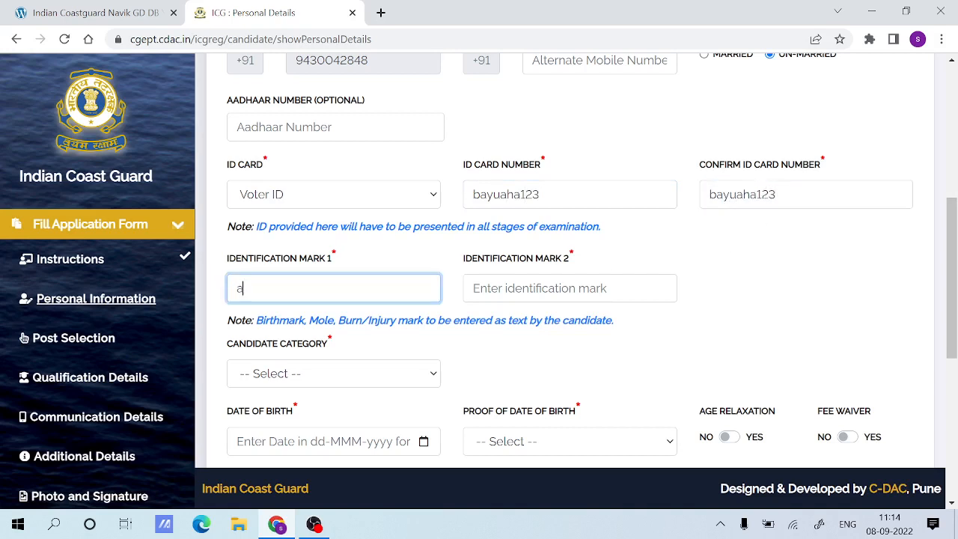
text( mole on beard)
key(Tab)
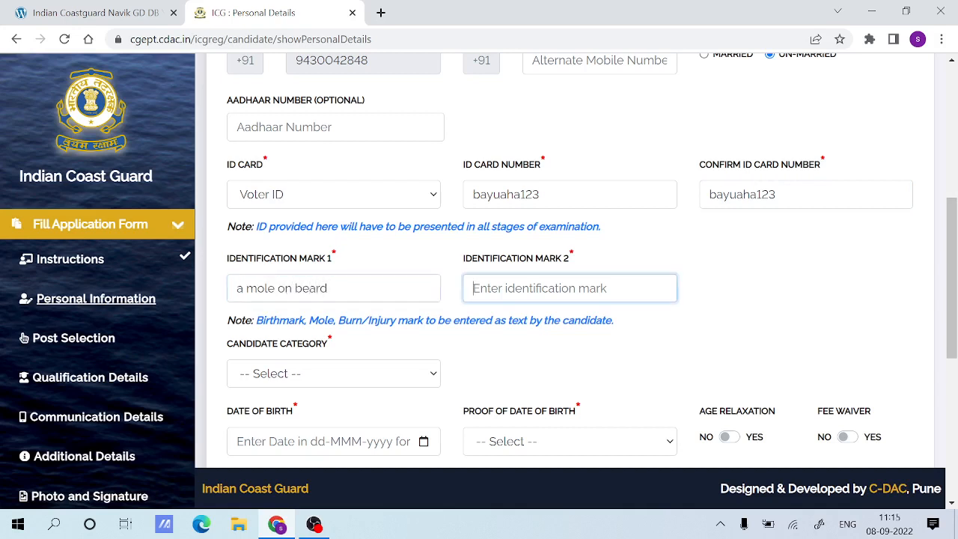
Enter "a mole on right hand" as identification mark 2.
text(a mo)
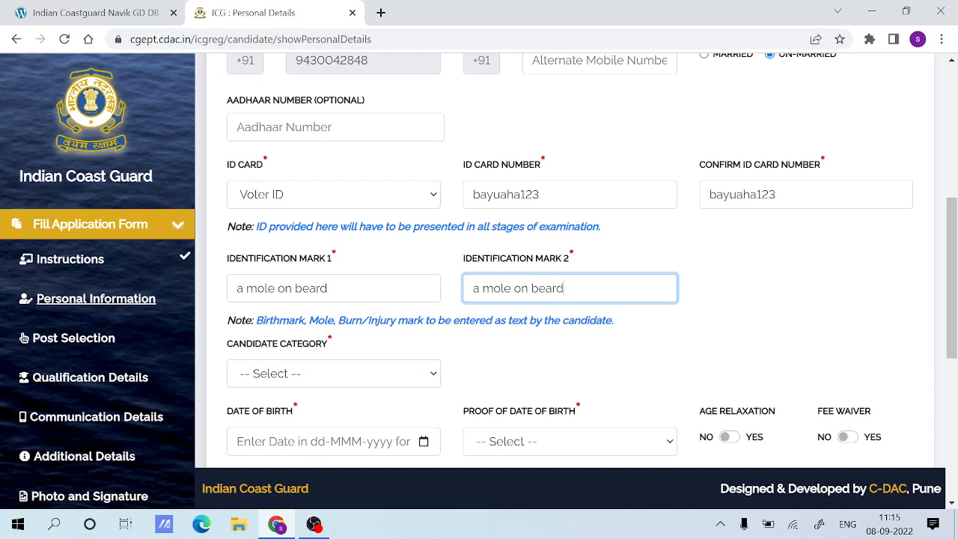
text(le on beard)
drag(565, 289, 458, 294)
click(329, 289)
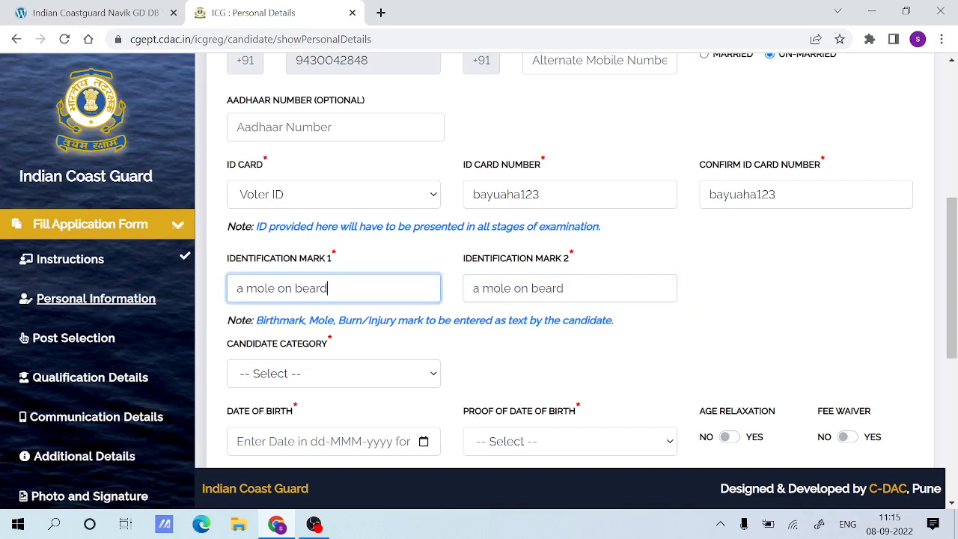
drag(329, 289, 222, 292)
click(329, 289)
drag(565, 288, 530, 288)
text(right hand)
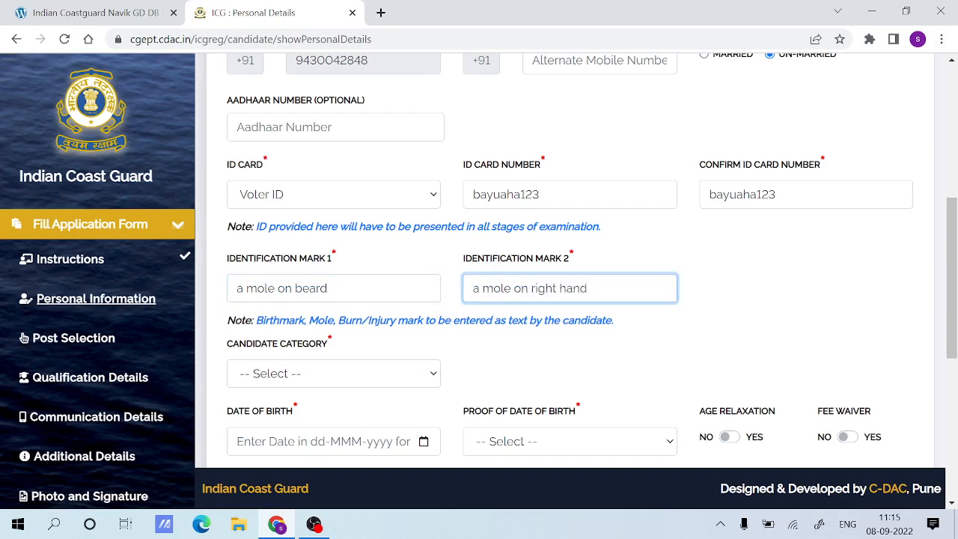
Set the candidate category to Scheduled Tribes (ST) and dismiss the certificate alert.
scroll(333, 215, down, 2)
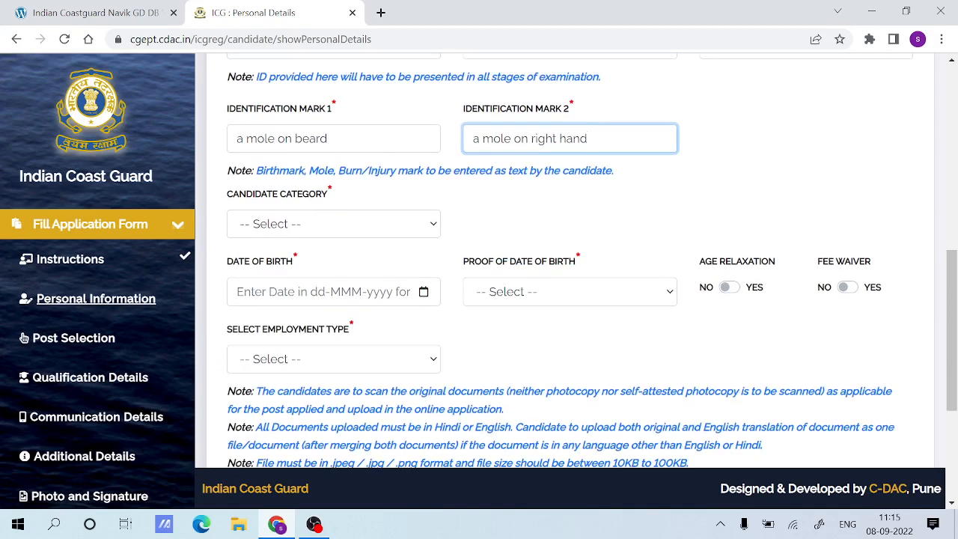
click(290, 193)
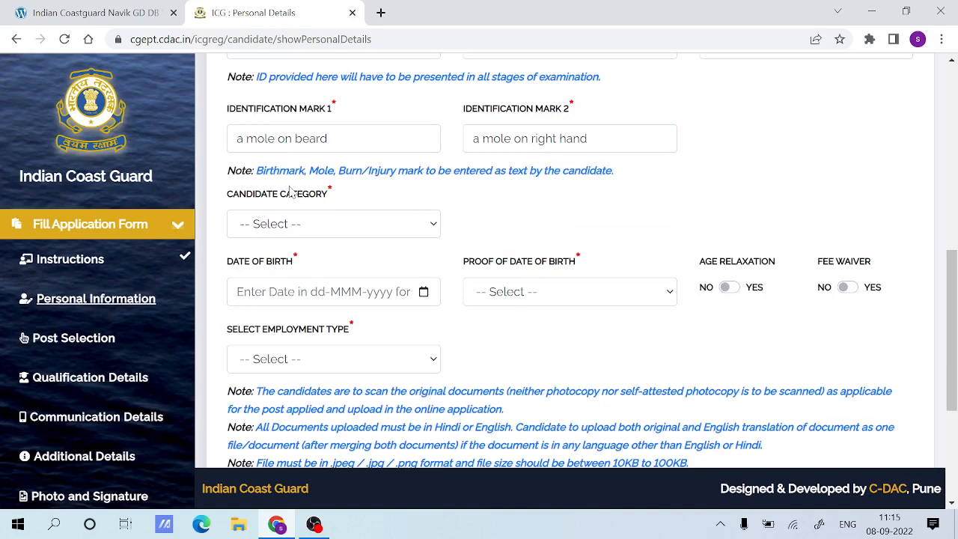
click(313, 220)
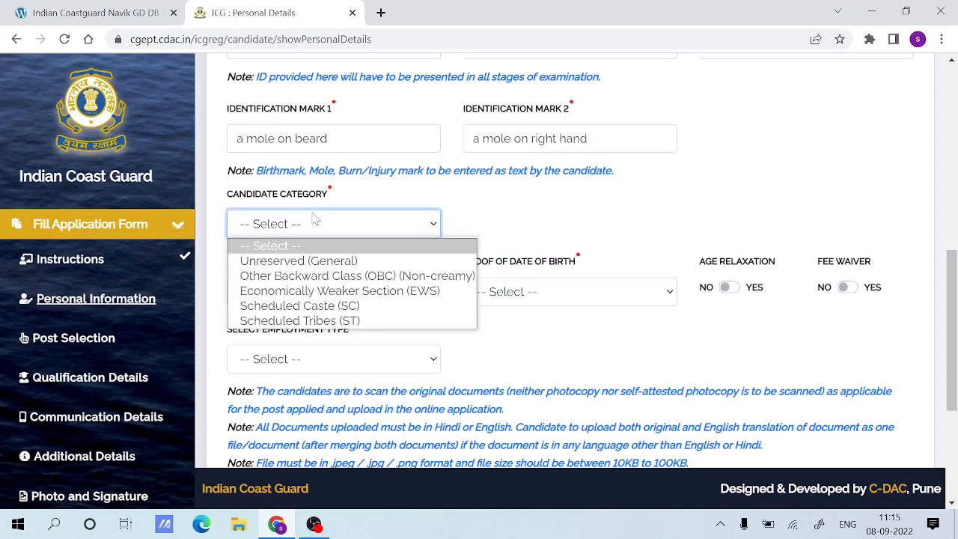
click(323, 322)
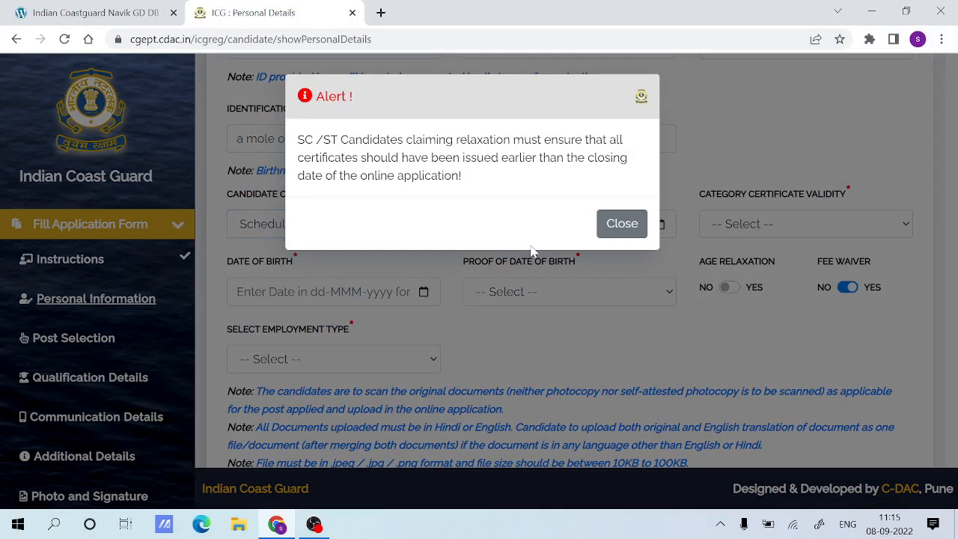
click(618, 227)
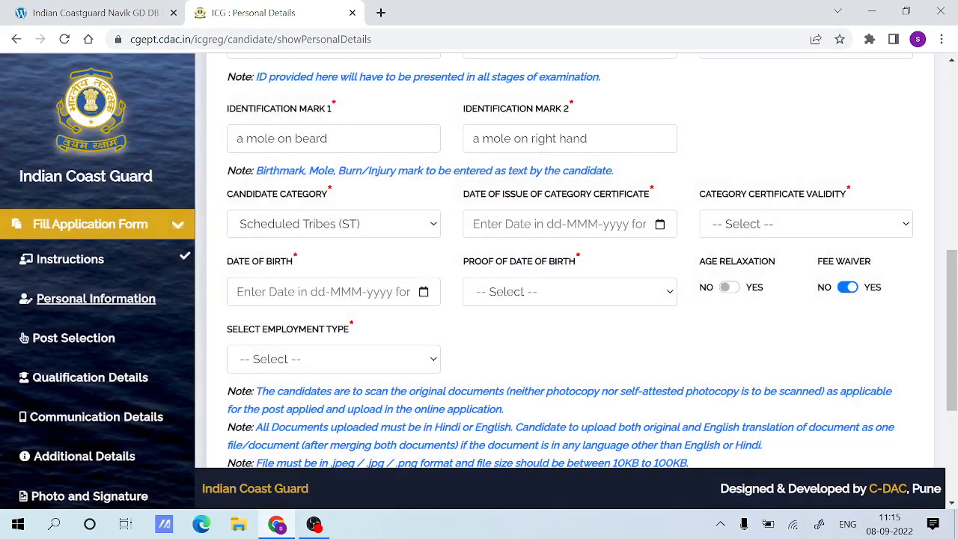
Try the Unreserved (General) and Economically Weaker Section (EWS) candidate categories and return to Scheduled Tribes (ST).
click(320, 225)
click(321, 259)
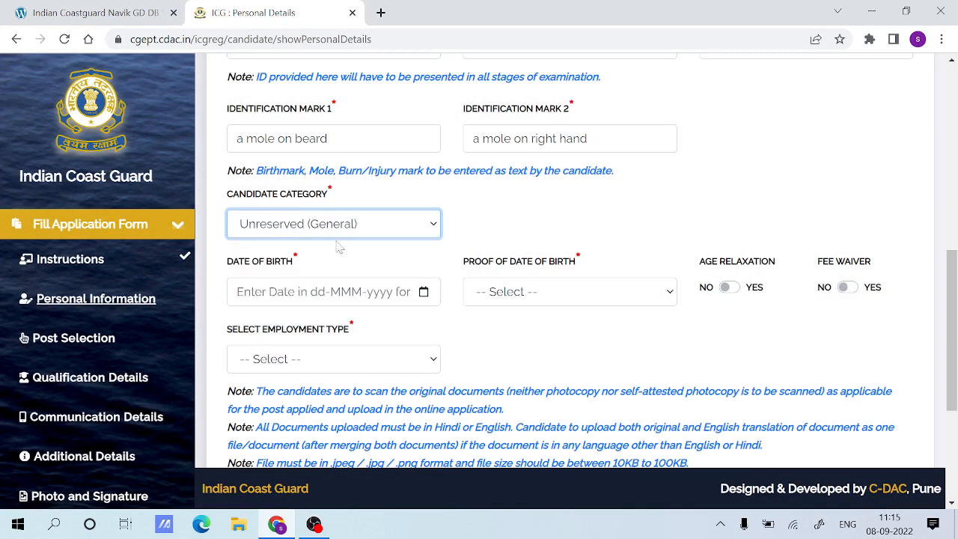
click(416, 233)
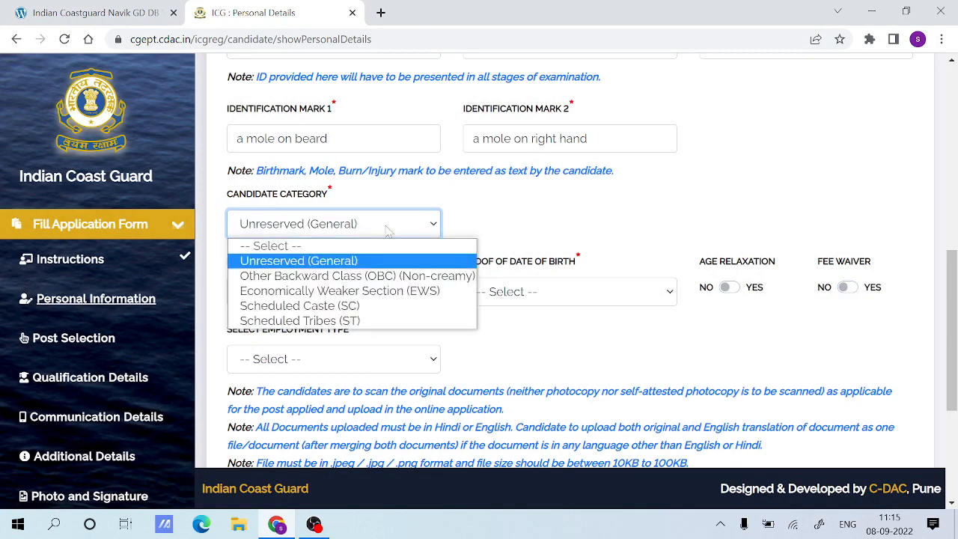
click(307, 291)
click(615, 292)
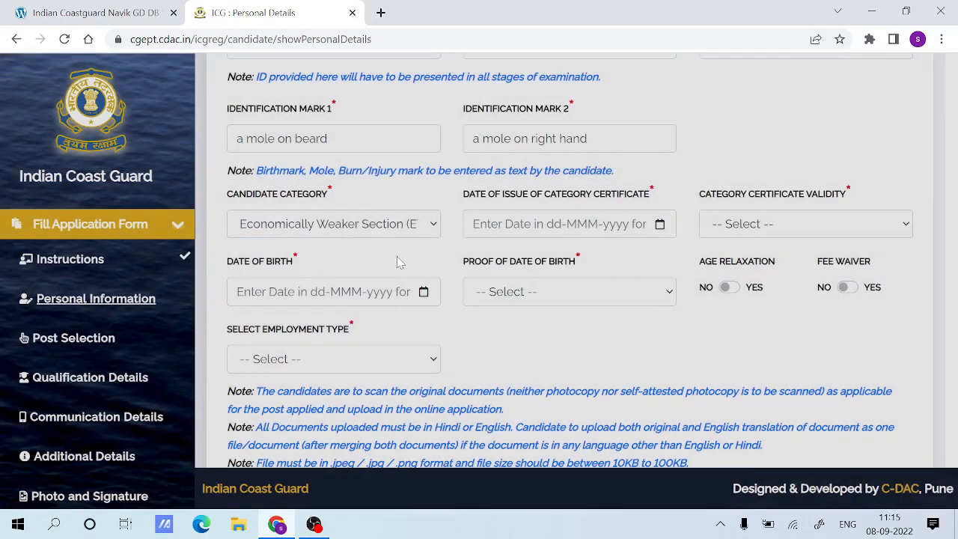
click(397, 225)
click(308, 319)
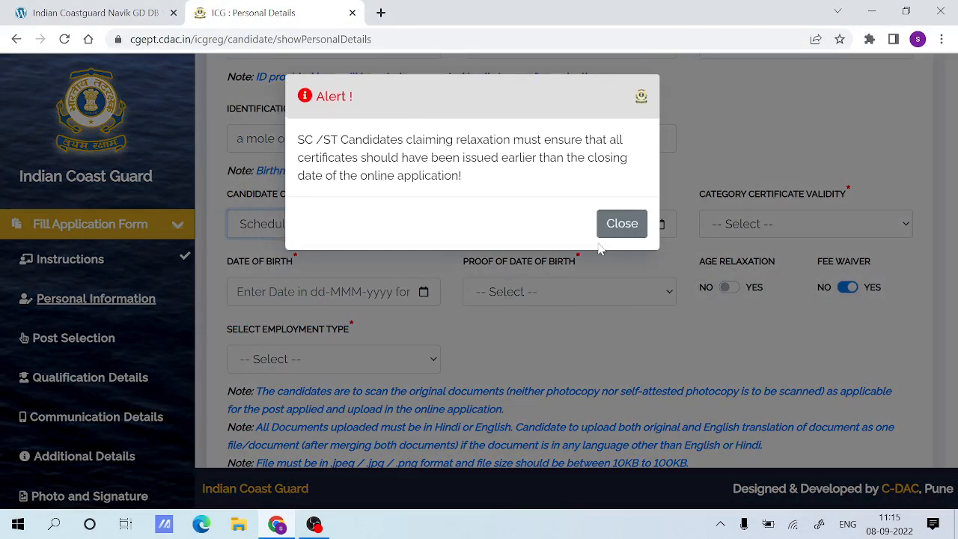
click(627, 224)
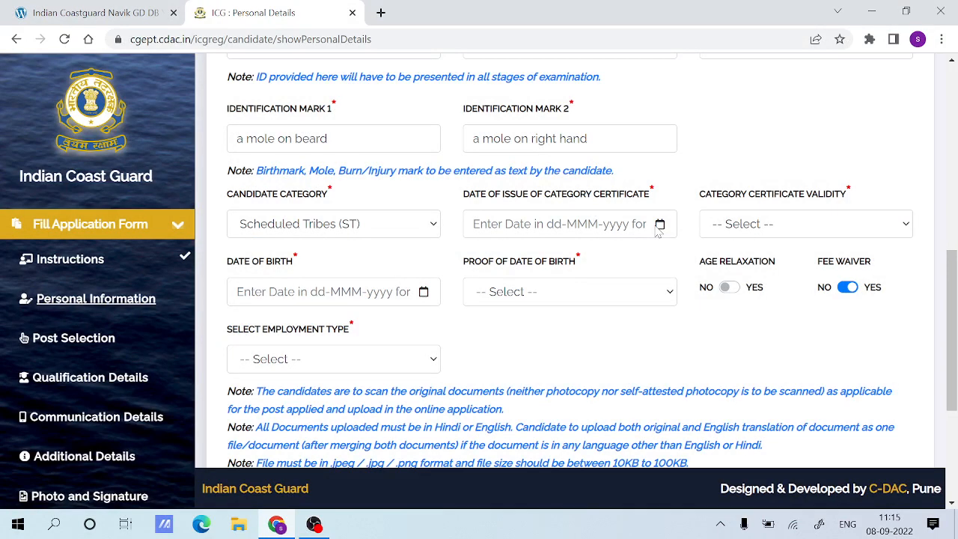
Set the category certificate's issue date to 01-Apr-2022 and its validity to Always valid (no validity date mentioned on certificate).
click(656, 228)
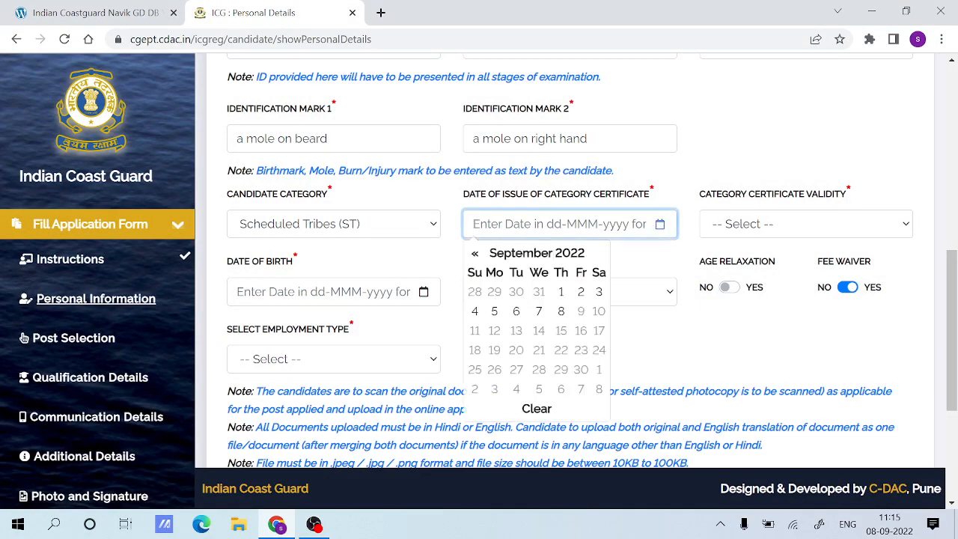
click(474, 253)
click(474, 253)
click(474, 253)
click(474, 253)
click(474, 253)
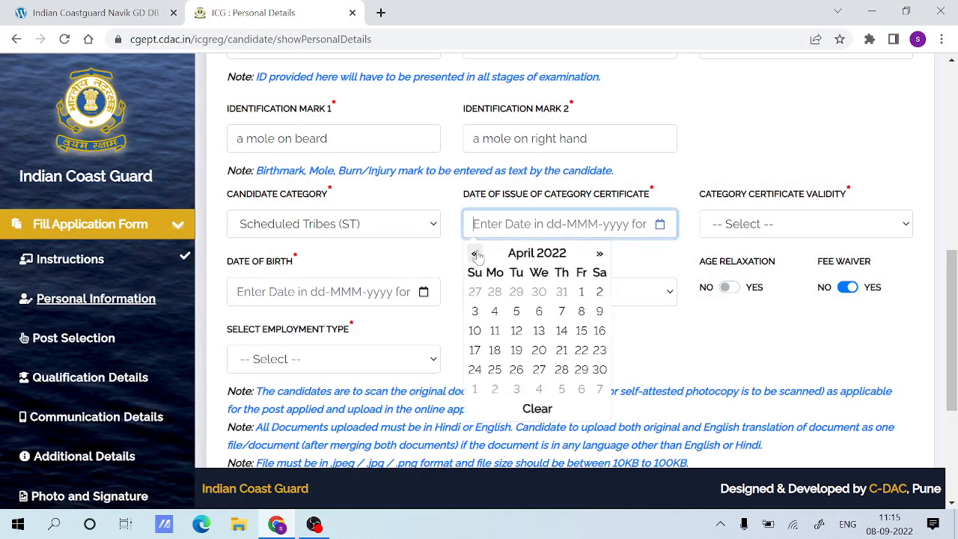
click(581, 292)
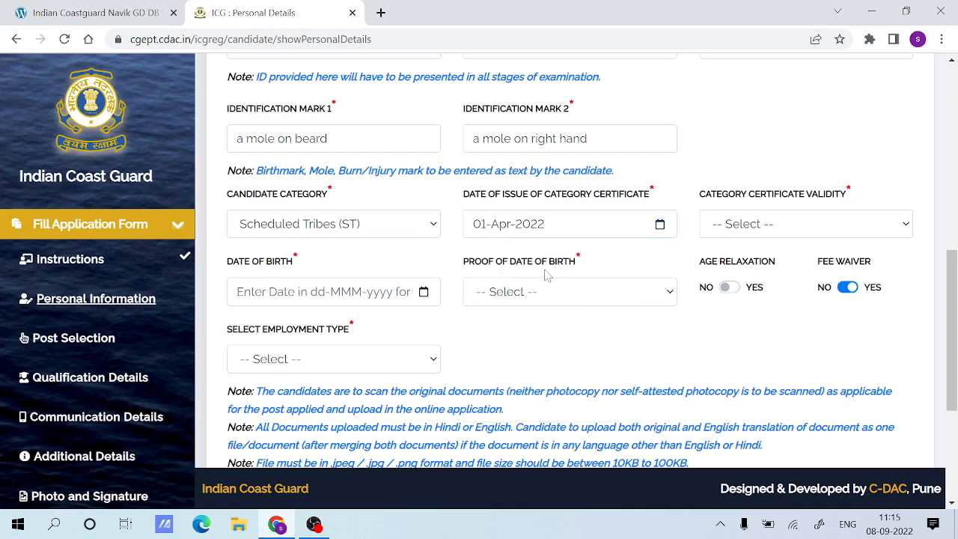
click(746, 226)
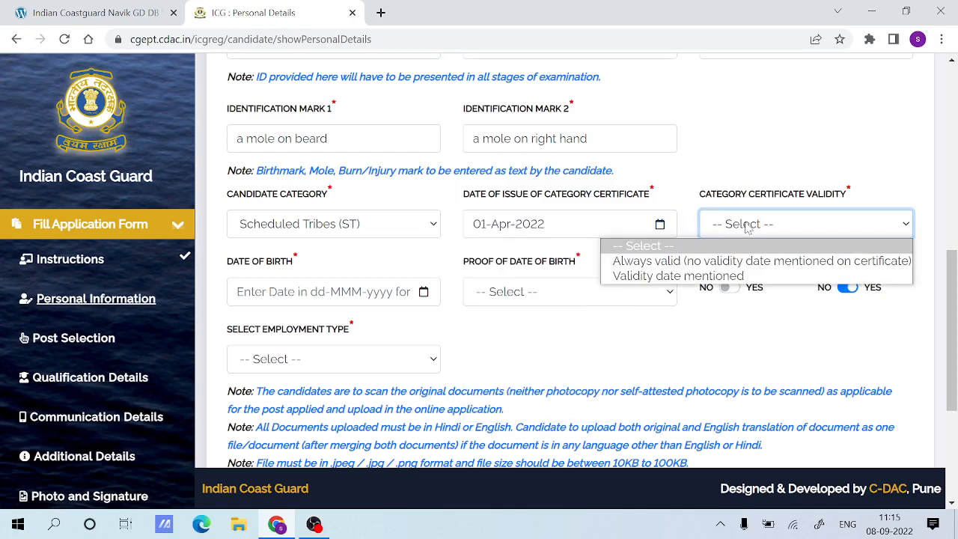
click(713, 266)
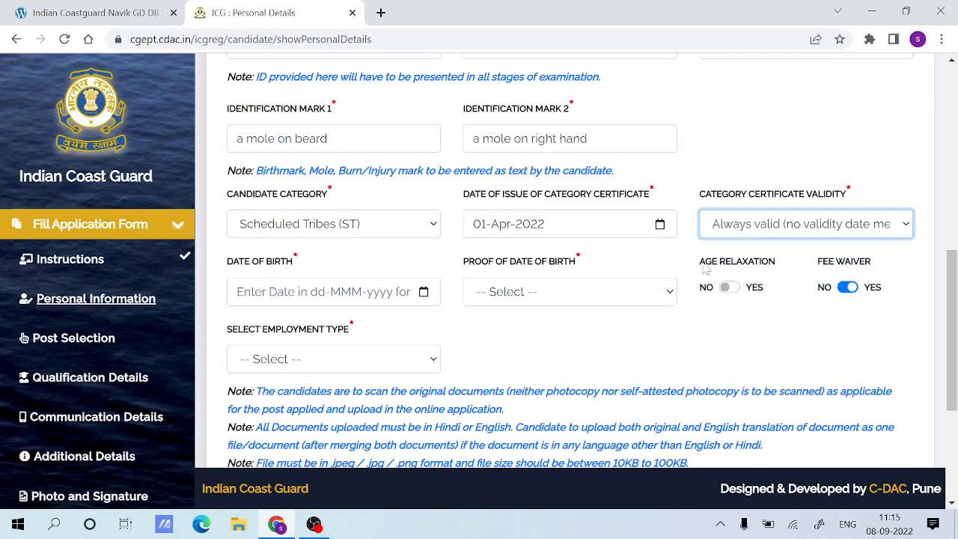
Pick the candidate's date of birth in the date of birth calendar.
click(247, 292)
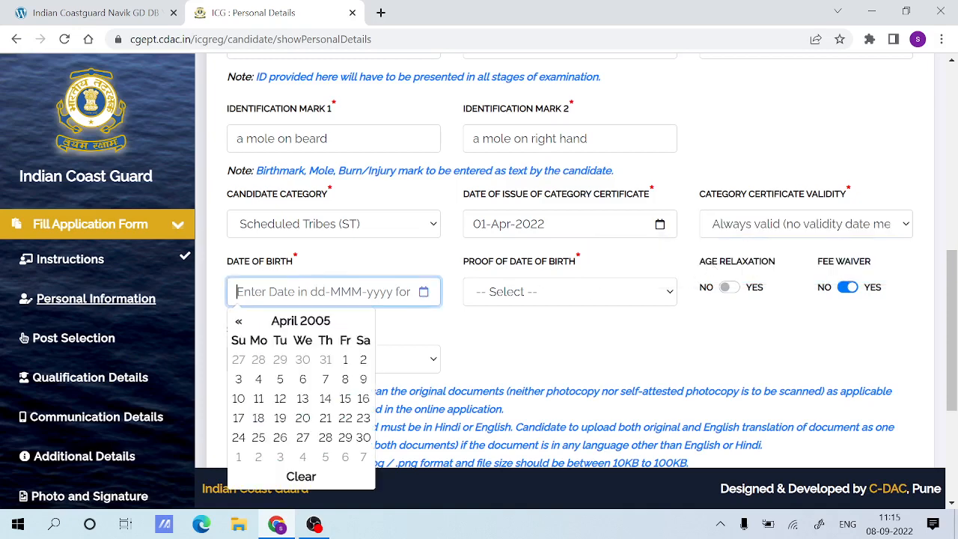
click(240, 323)
click(318, 322)
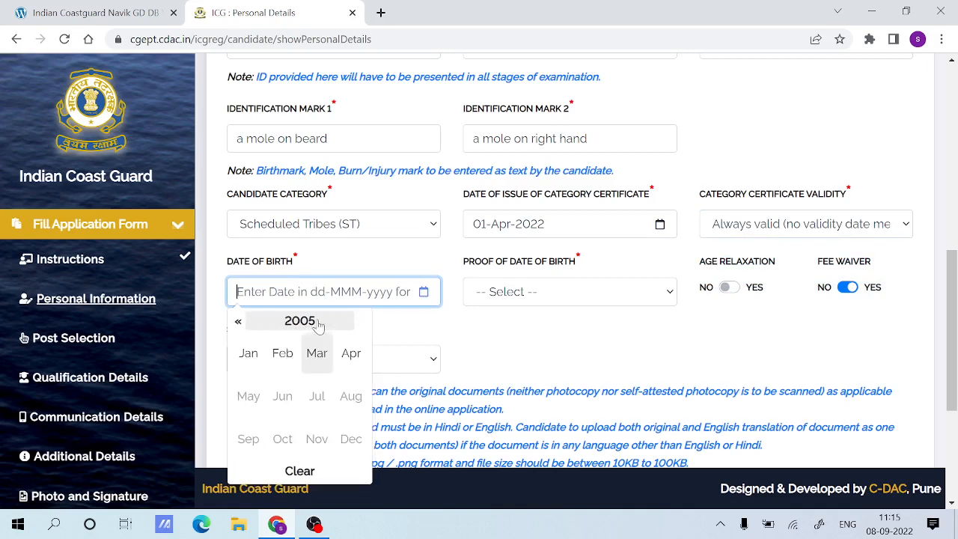
click(239, 323)
click(239, 323)
click(239, 323)
click(238, 323)
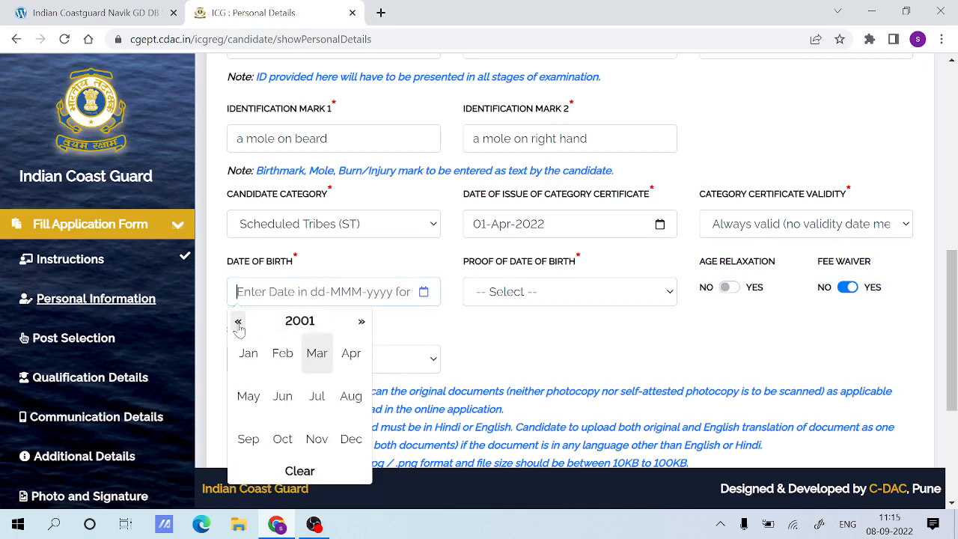
click(360, 322)
click(297, 353)
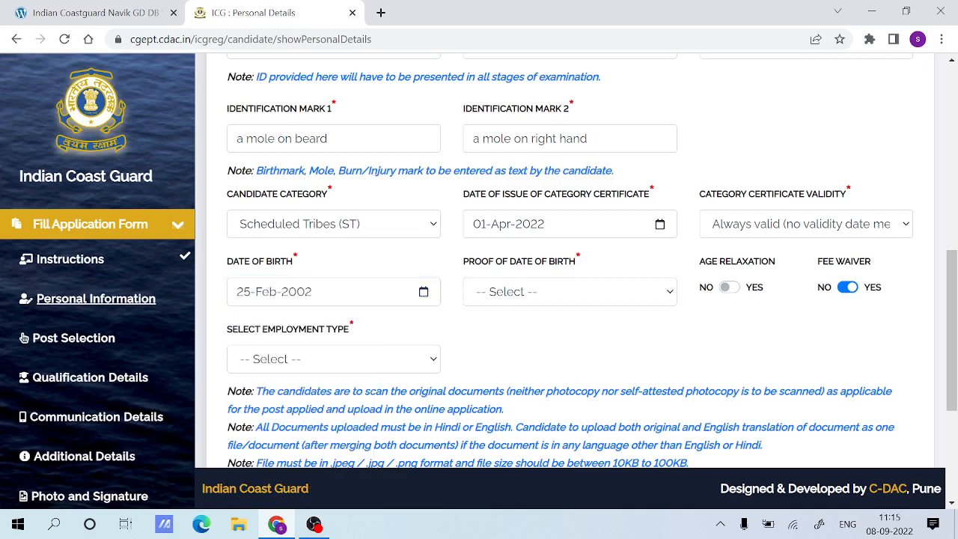
click(256, 438)
Choose 10th Class Marksheet/Certificate as proof of date of birth and try to switch on age relaxation.
click(535, 291)
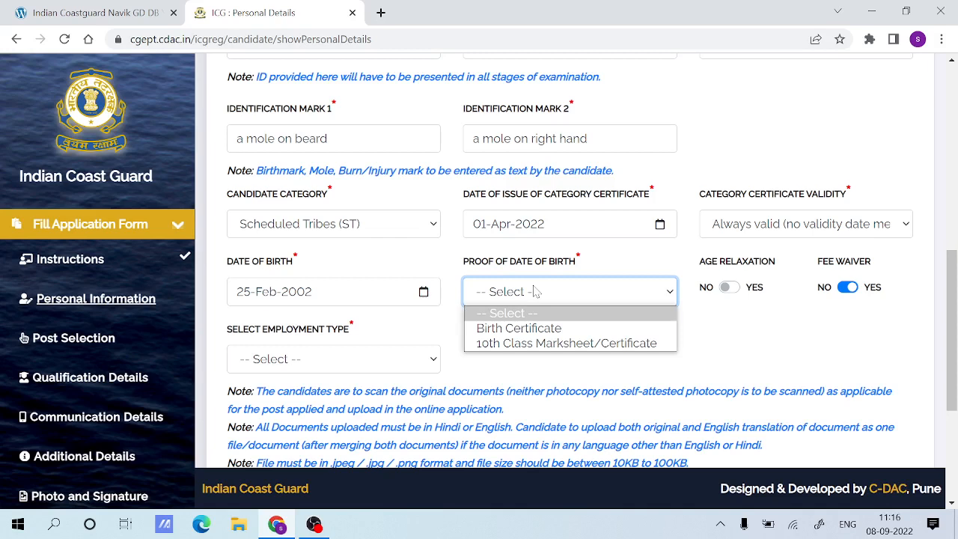
click(555, 343)
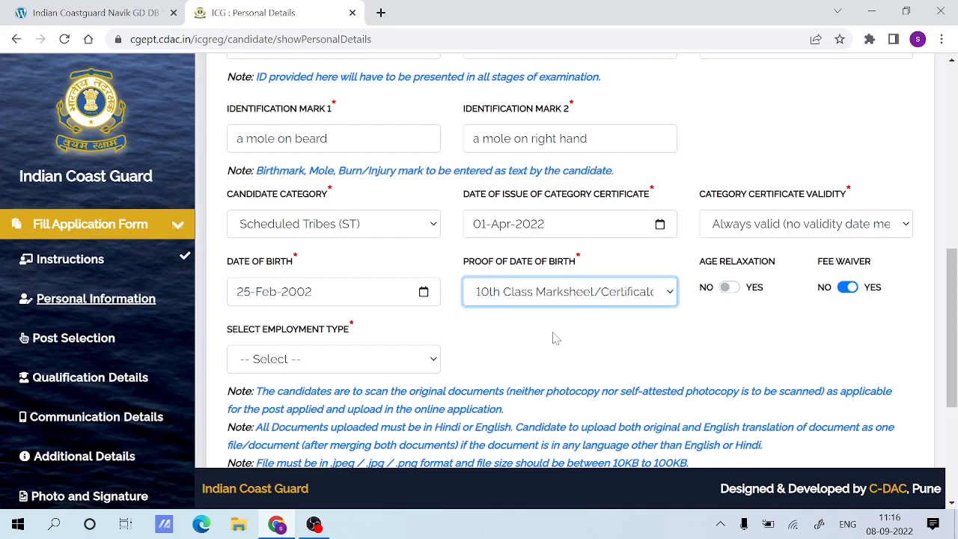
click(731, 288)
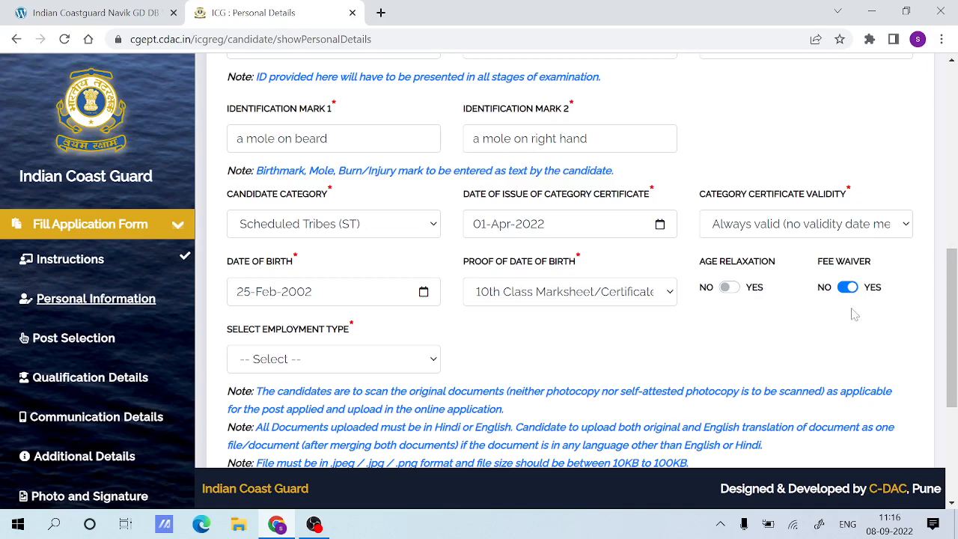
Set the employment type to Unemployed.
scroll(704, 314, down, 1)
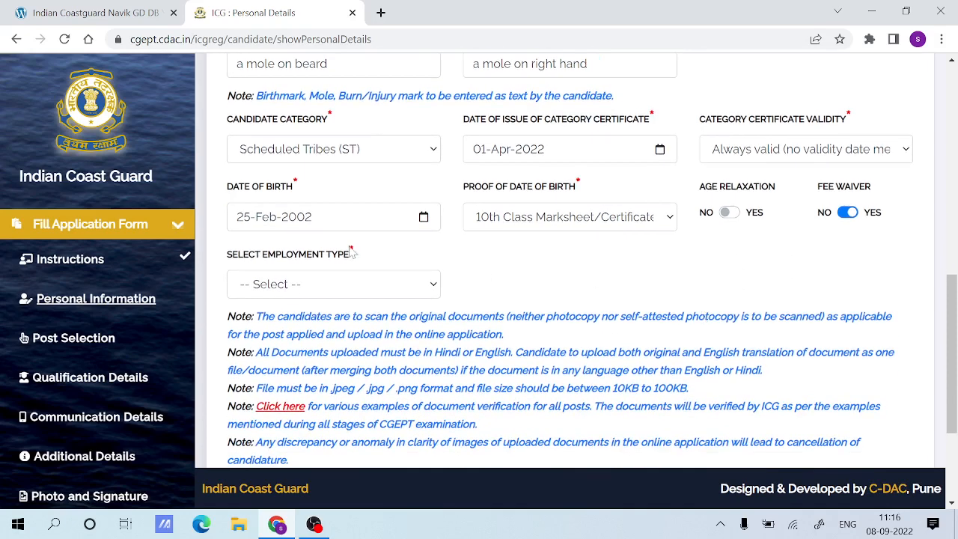
click(313, 285)
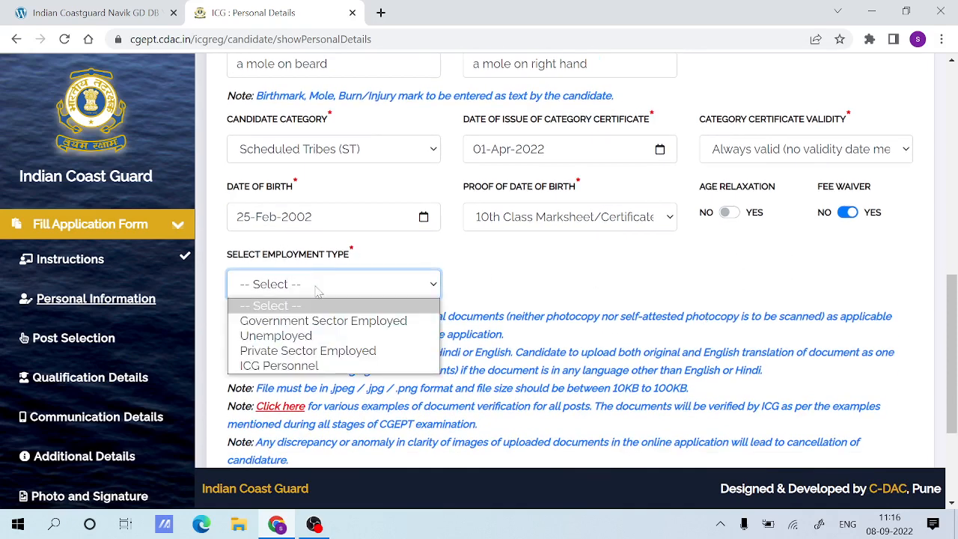
click(276, 335)
Examine the document upload notes and the upload fields for the Voter ID proof and the 10th class date of birth proof.
scroll(363, 329, down, 1)
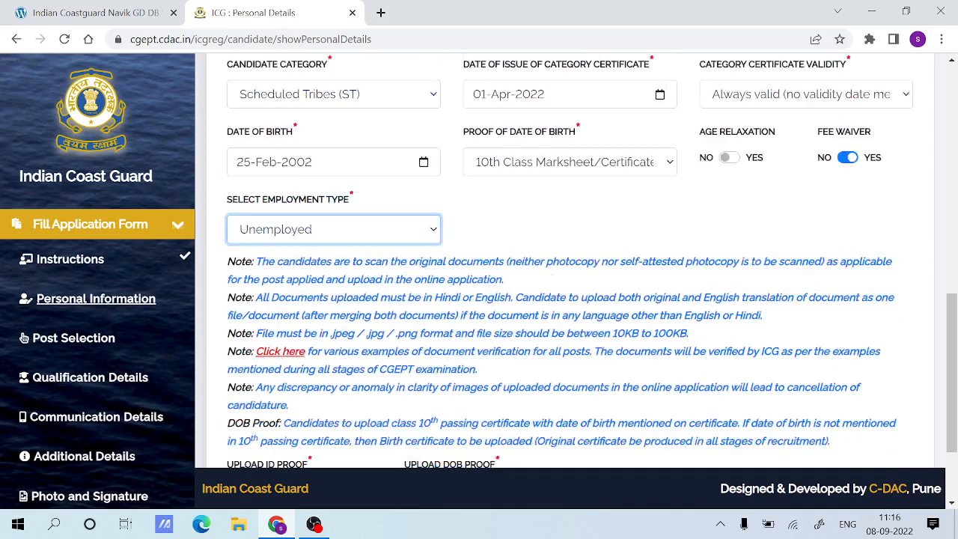
scroll(359, 336, down, 2)
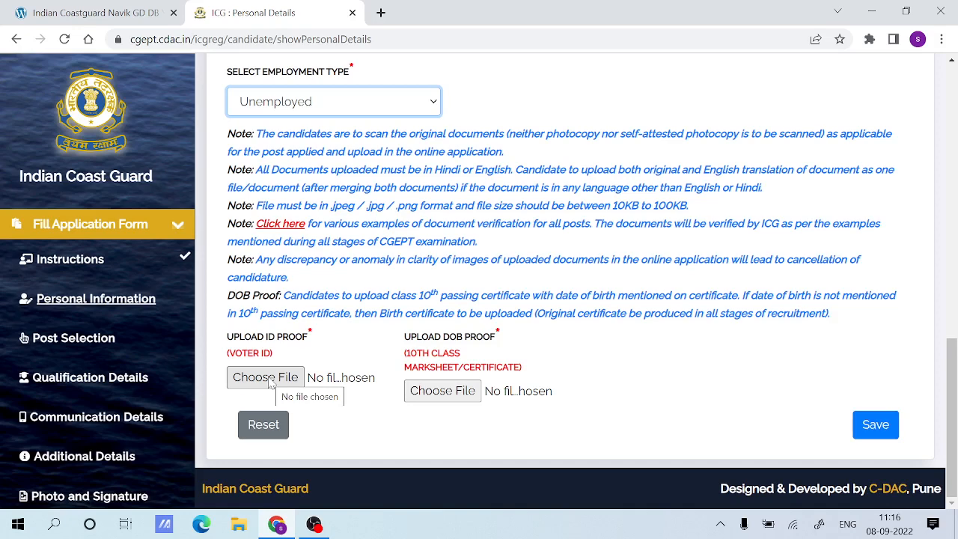
drag(386, 339, 521, 357)
click(546, 359)
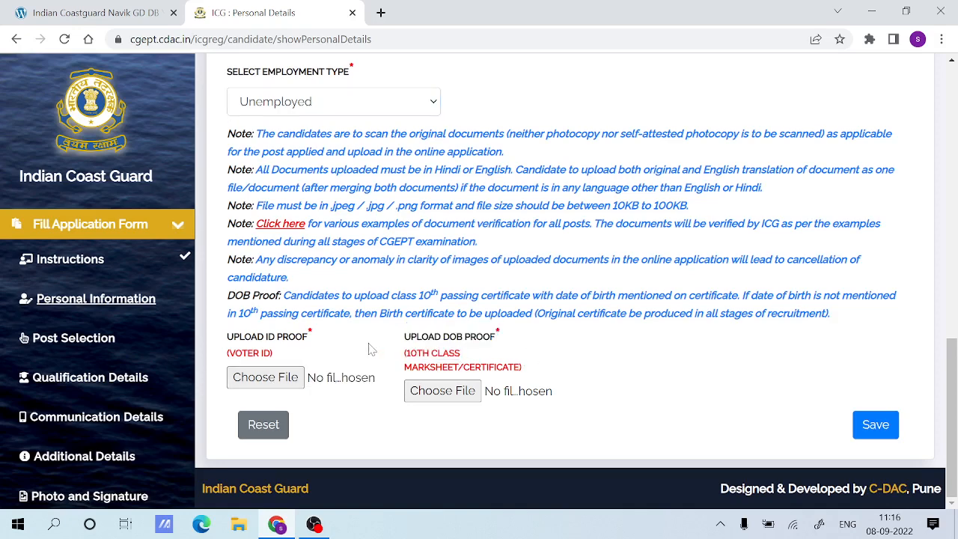
drag(383, 350, 532, 386)
click(588, 360)
drag(523, 363, 407, 351)
click(593, 360)
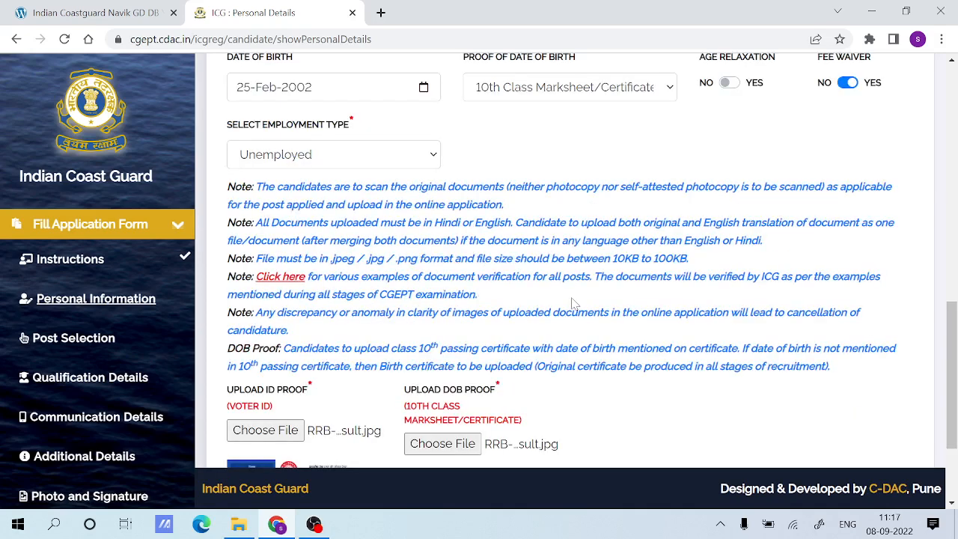
Save the Personal Information form and acknowledge the message to continue to Post Selection.
scroll(573, 303, down, 2)
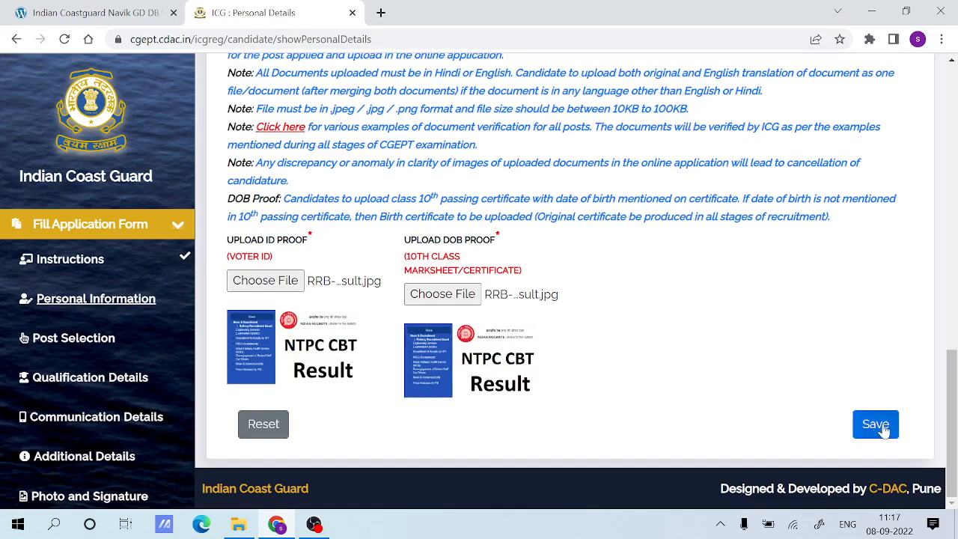
click(881, 427)
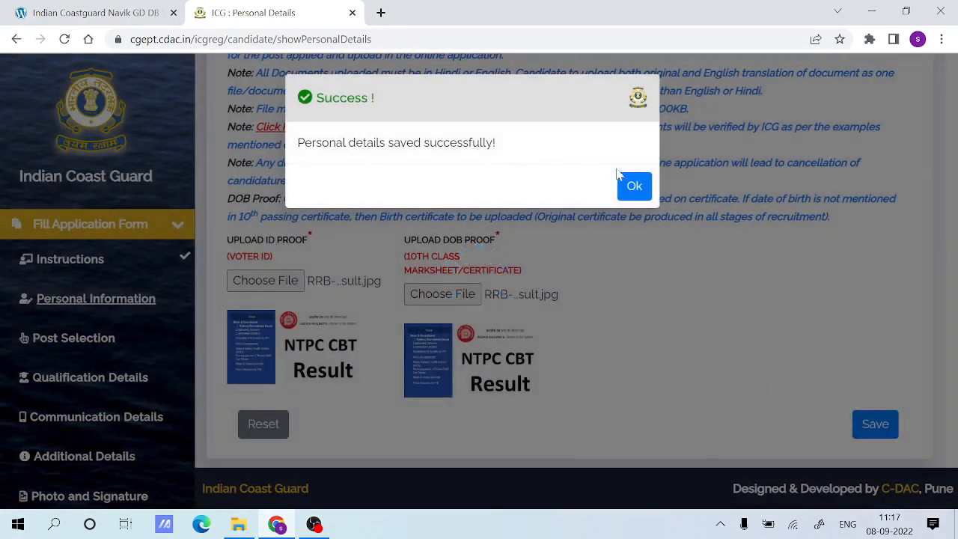
click(633, 185)
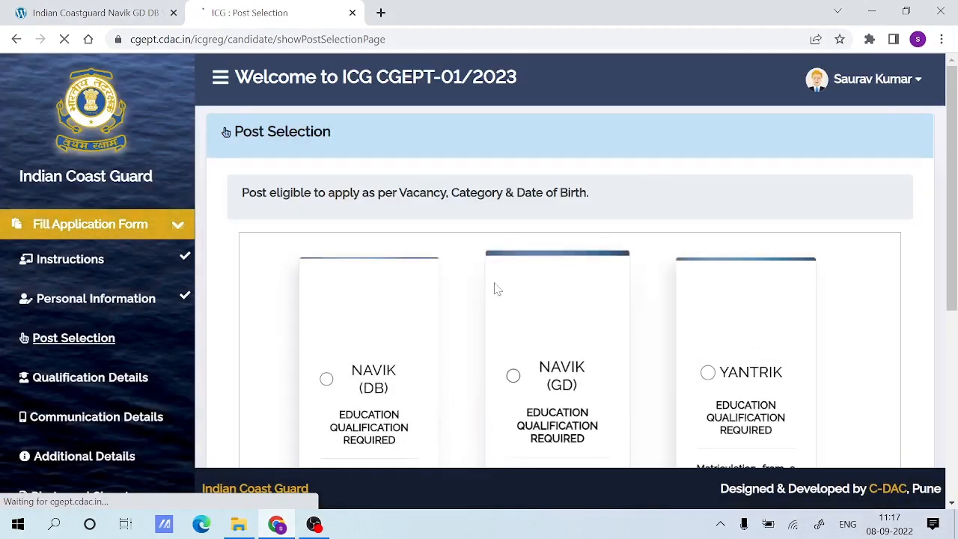
Examine the education qualifications required for the Navik (DB), Navik (GD) and Yantrik posts.
scroll(494, 289, down, 2)
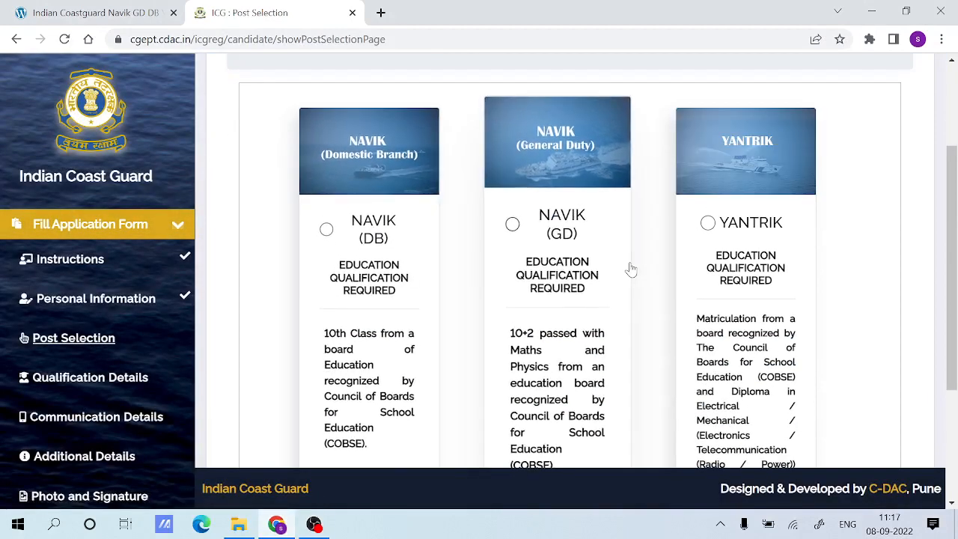
scroll(537, 263, down, 3)
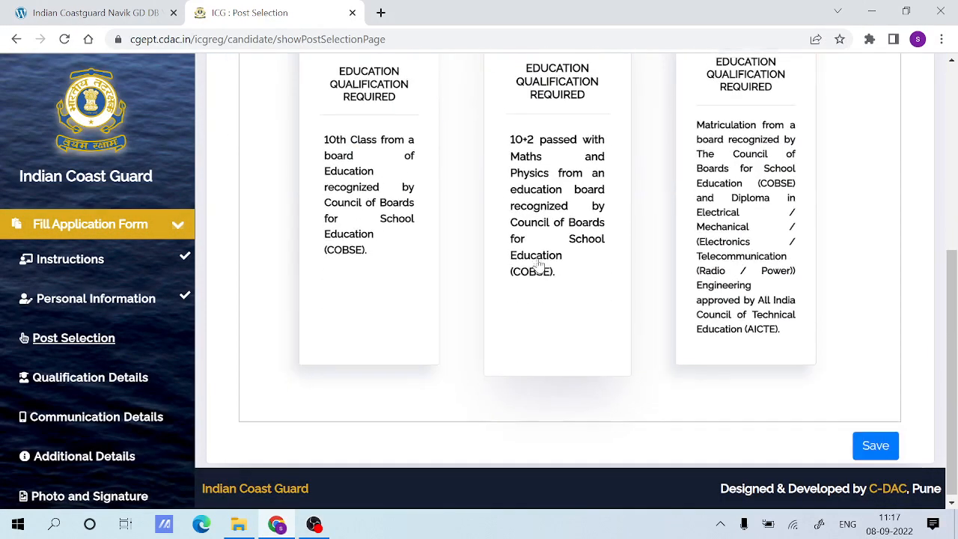
scroll(537, 264, up, 2)
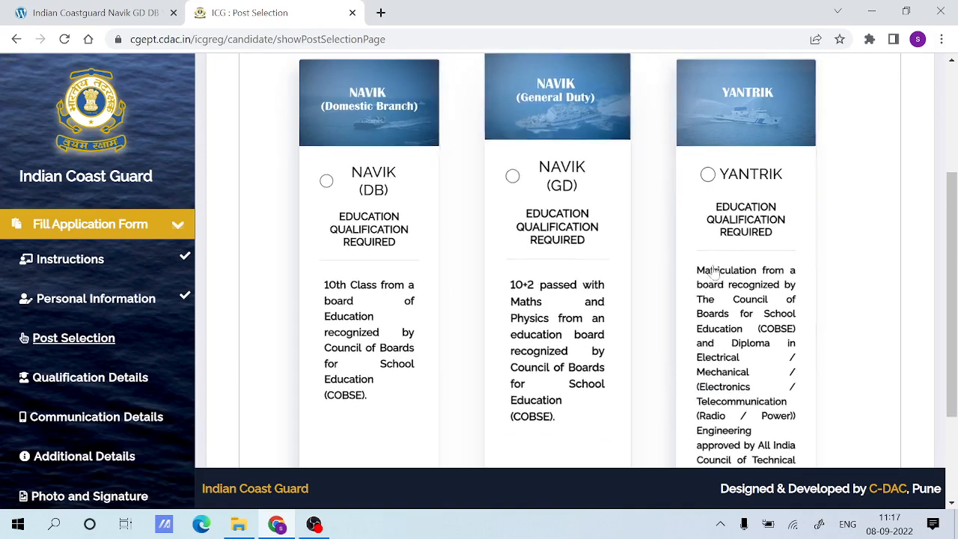
scroll(709, 273, down, 2)
scroll(538, 270, up, 2)
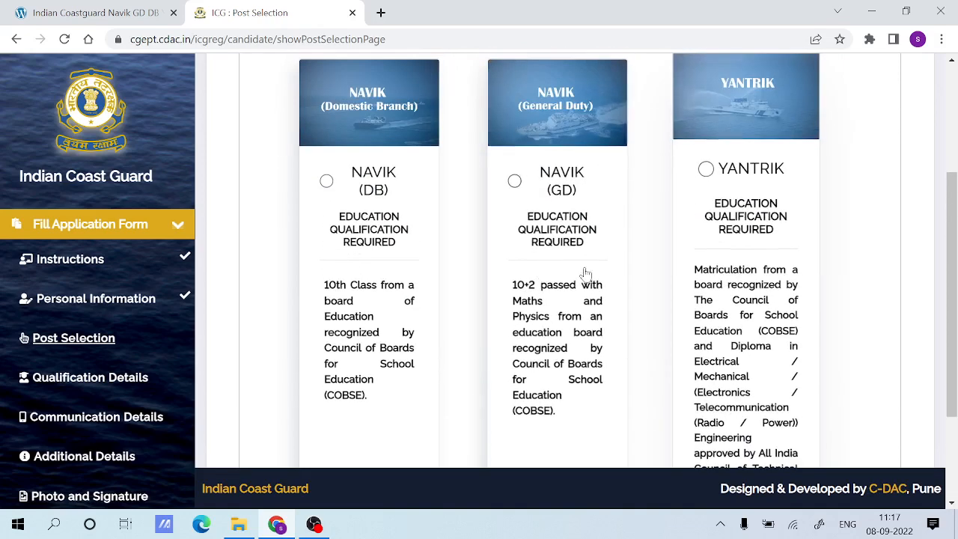
Try out the Navik (DB), Navik (GD) and Yantrik post choices in turn.
click(347, 183)
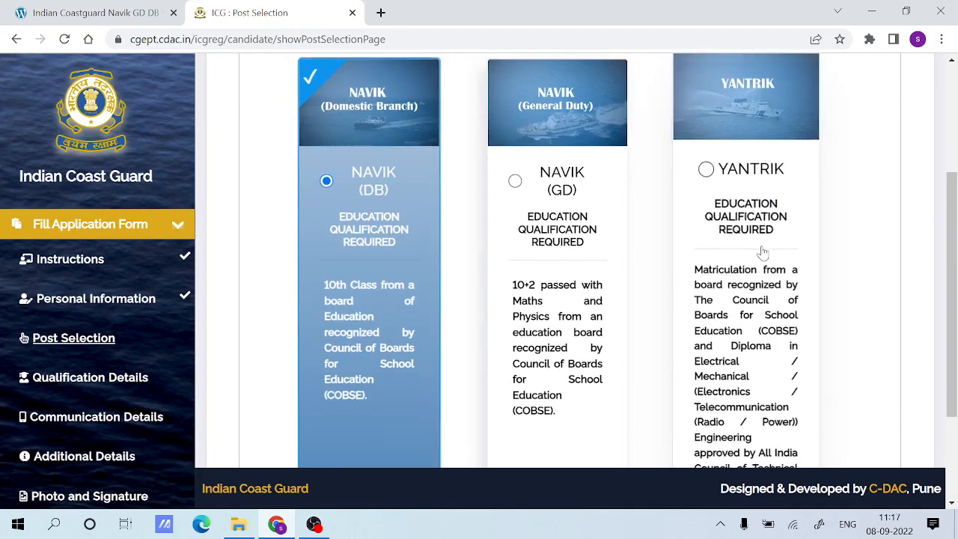
scroll(758, 250, down, 2)
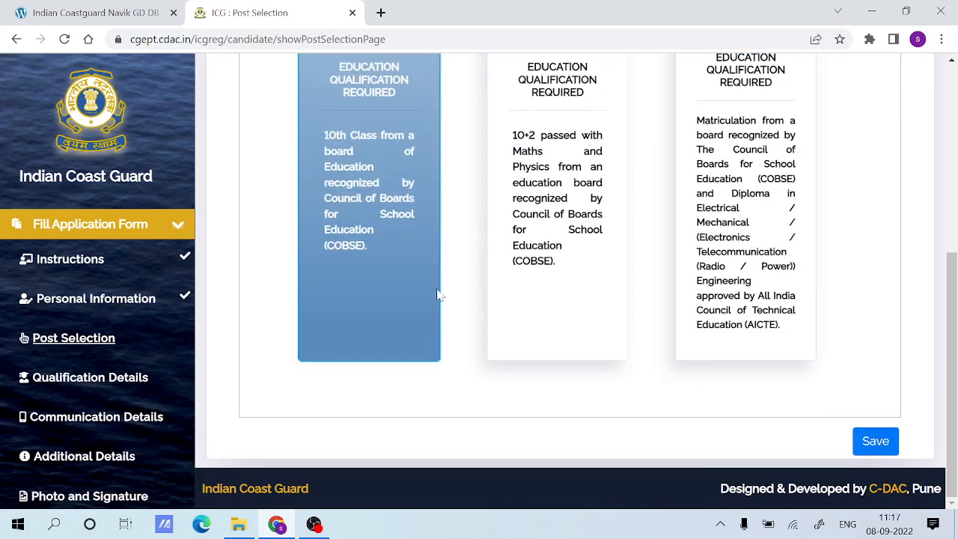
scroll(436, 292, up, 2)
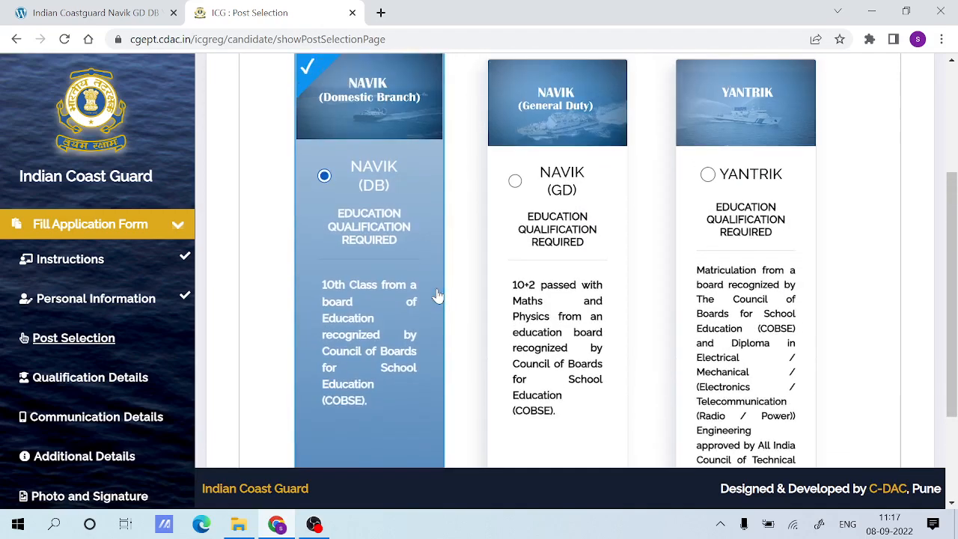
click(537, 166)
click(709, 170)
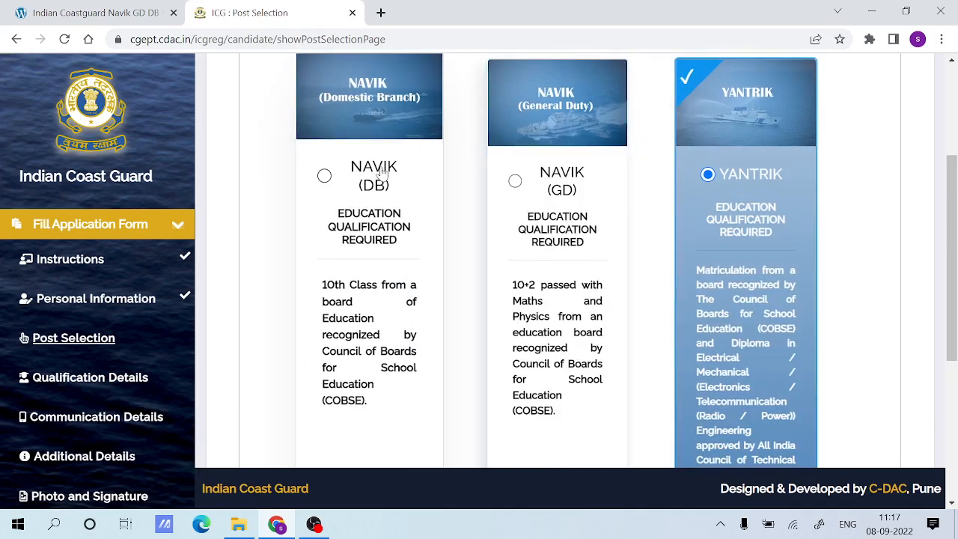
Select Navik (DB) as the post, save the selection and acknowledge the message to continue to Qualification Details.
click(352, 179)
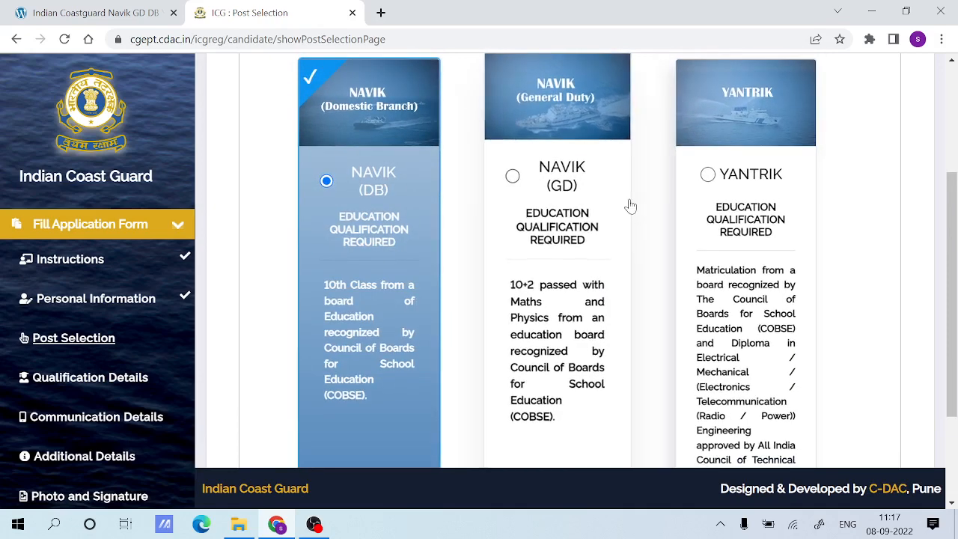
scroll(638, 205, down, 2)
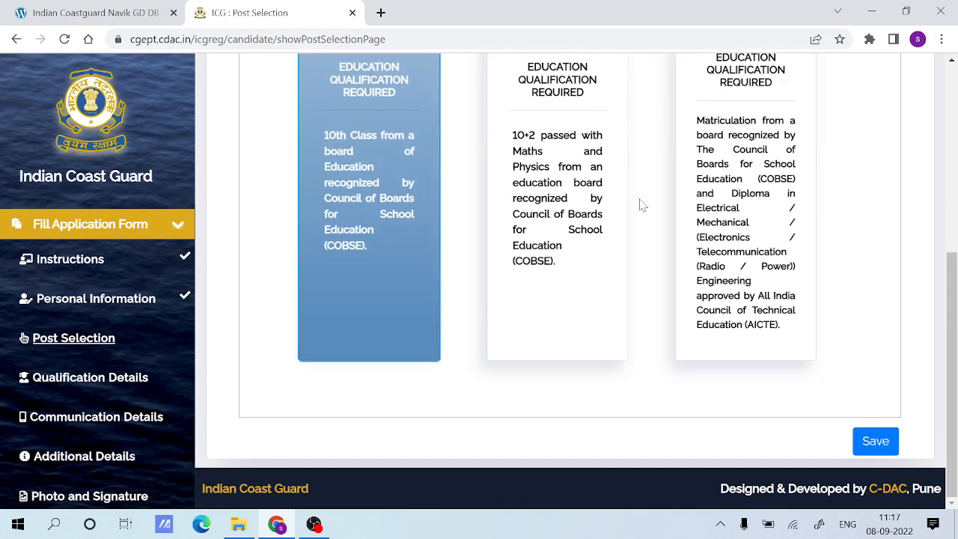
click(879, 436)
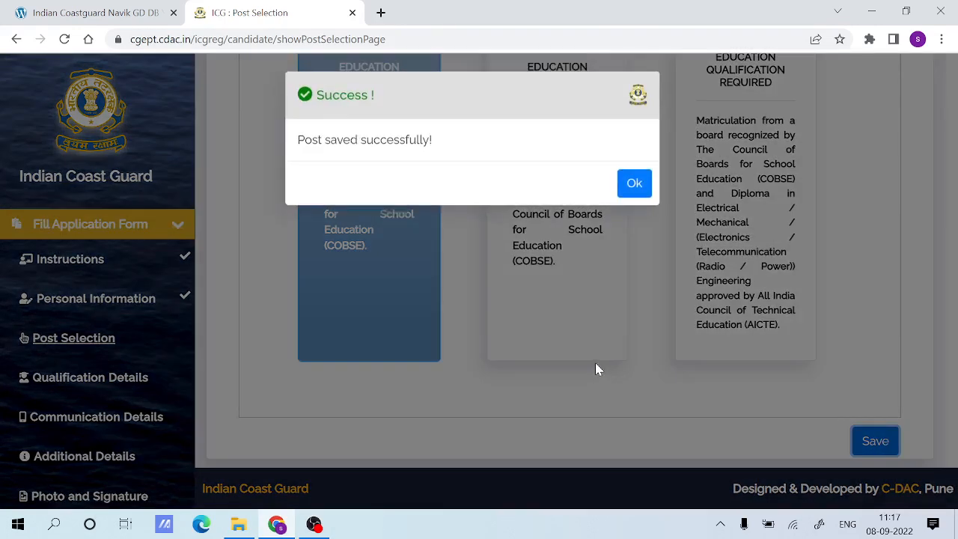
click(634, 187)
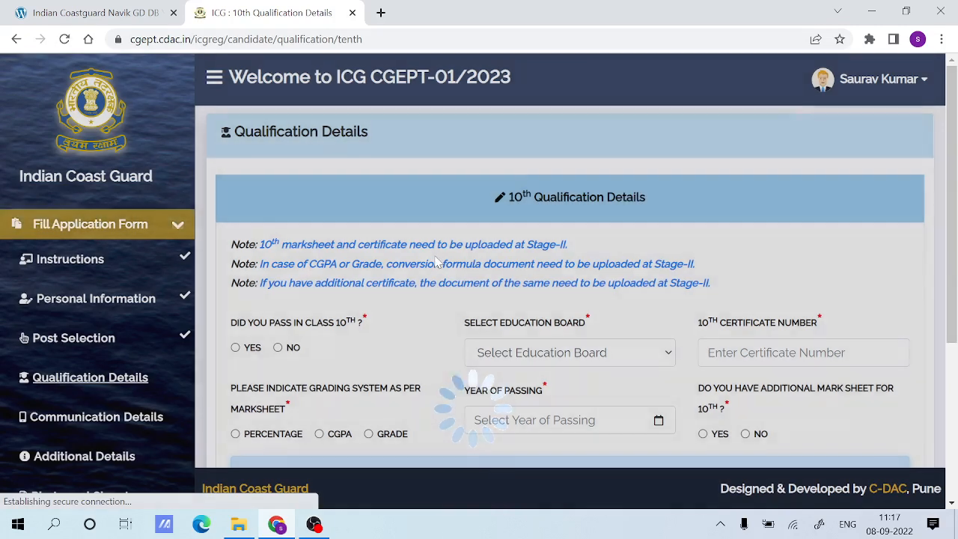
Answer Yes to having passed class 10th and choose Central Board of Secondary Education as the education board.
scroll(436, 259, down, 1)
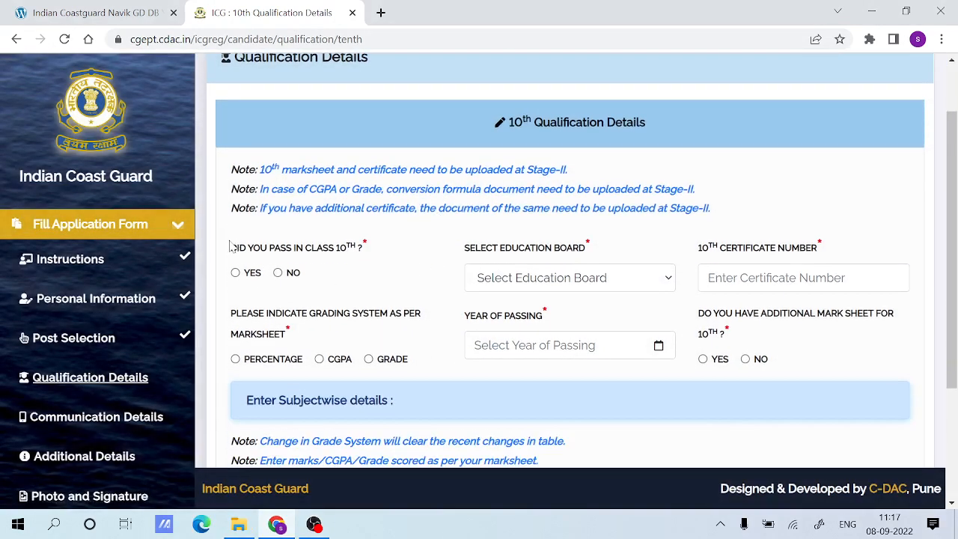
drag(231, 246, 355, 252)
click(314, 264)
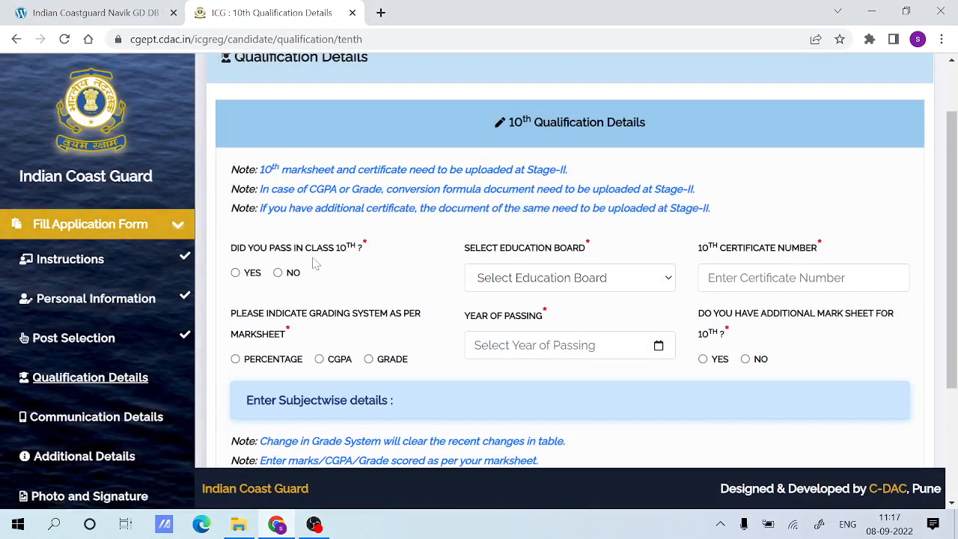
click(237, 273)
click(535, 281)
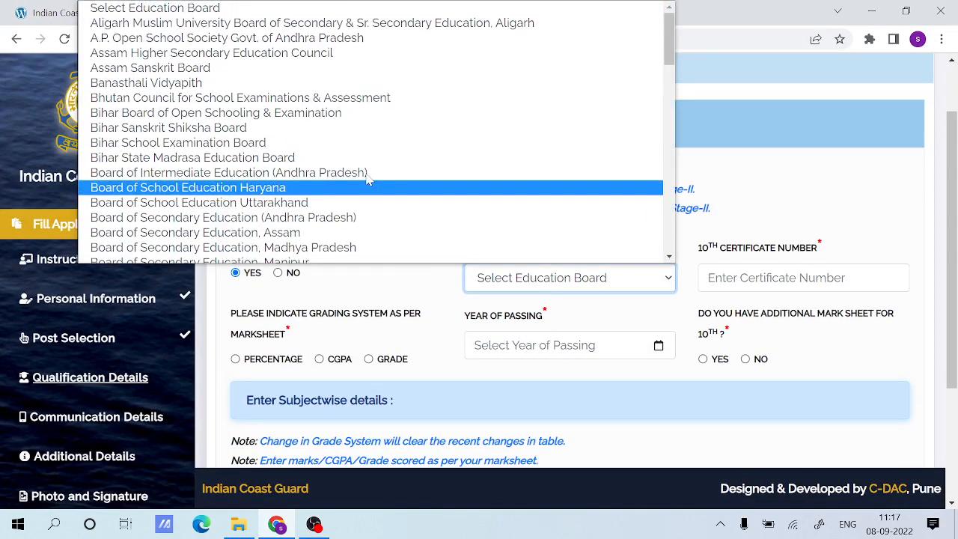
scroll(368, 179, down, 6)
scroll(368, 179, up, 3)
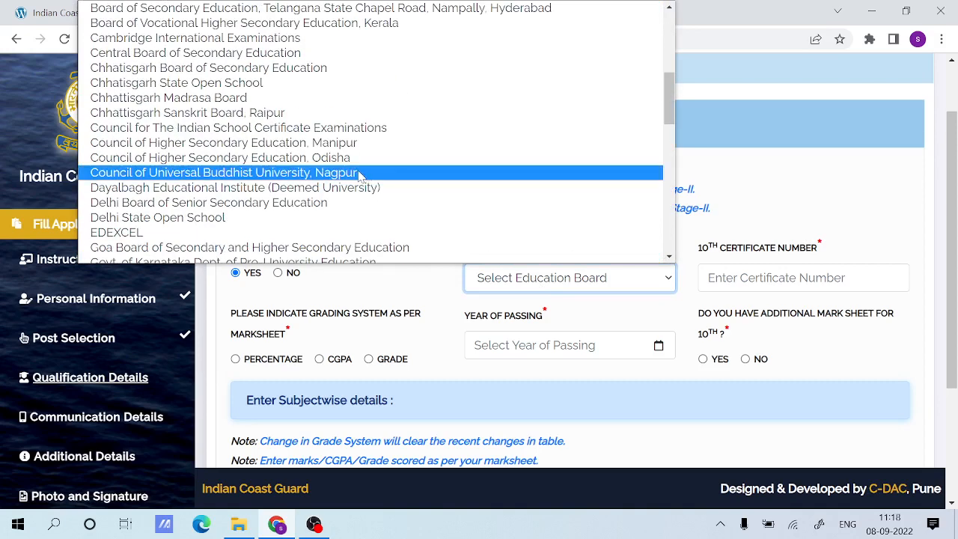
click(251, 53)
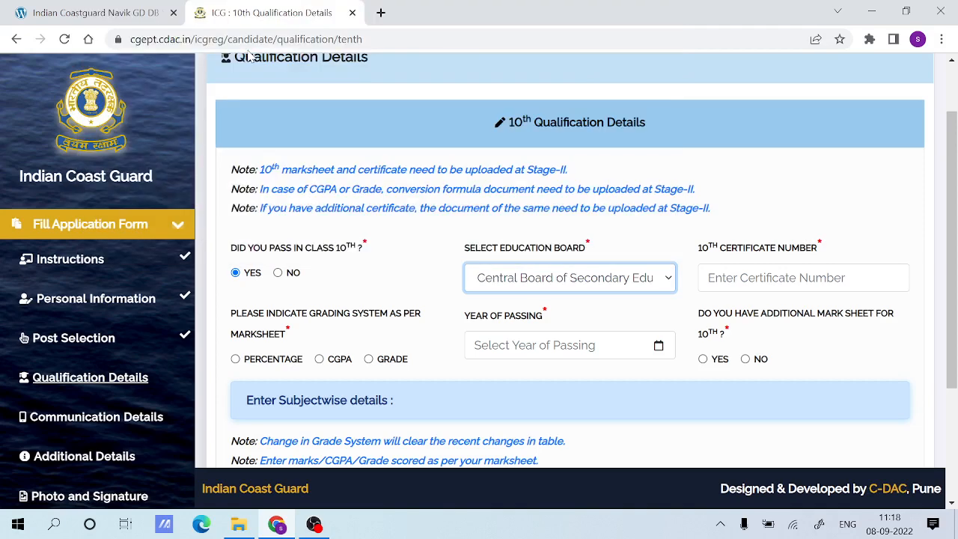
Enter the 10th certificate number in the qualification details.
key(Tab)
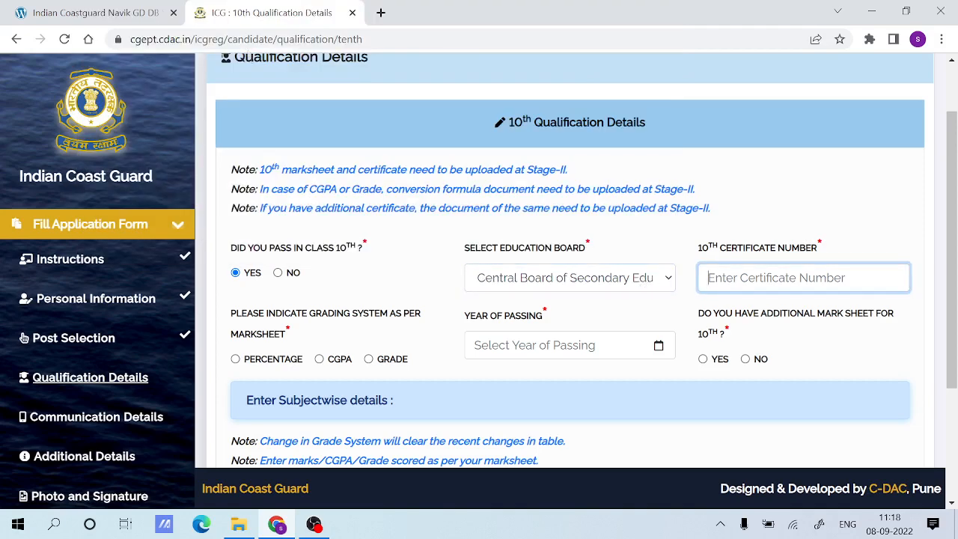
text(saba)
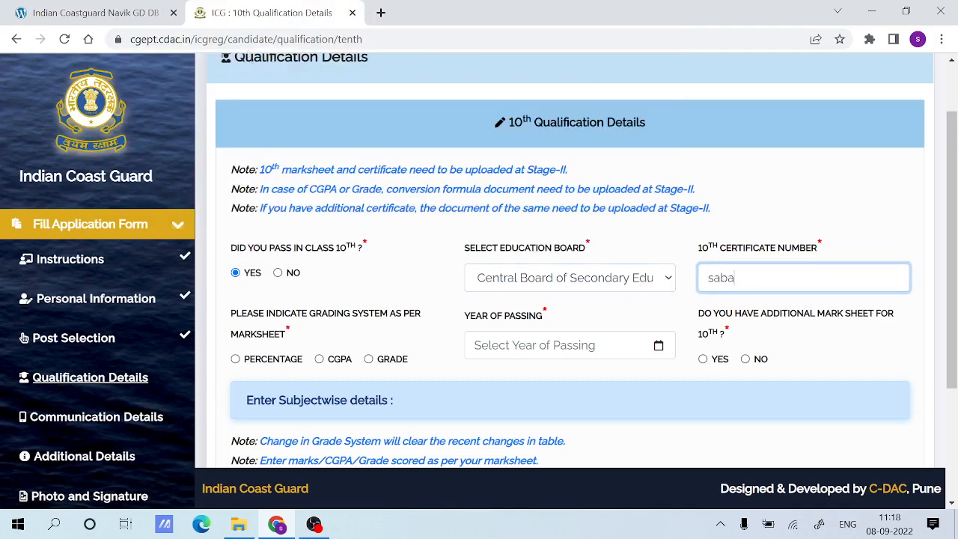
text(sa123)
drag(765, 278, 700, 280)
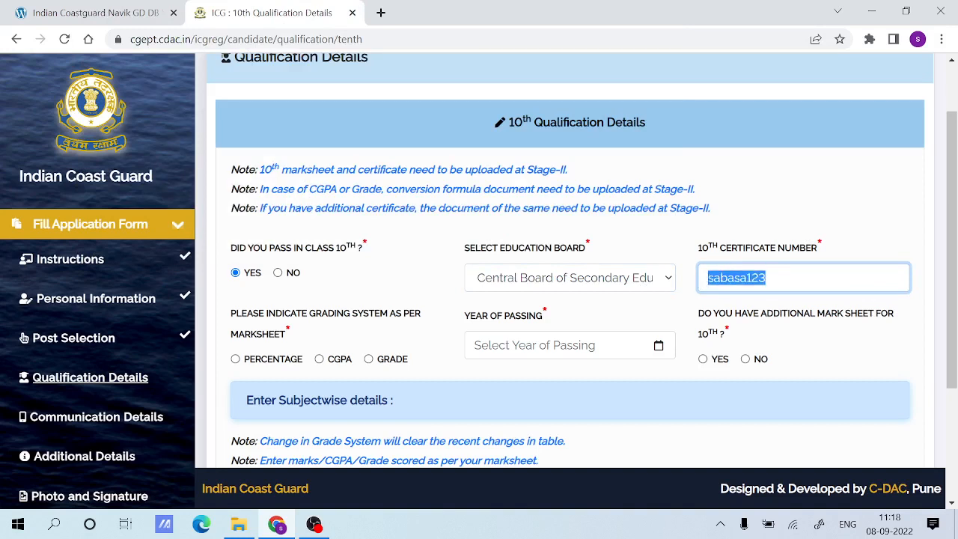
click(765, 277)
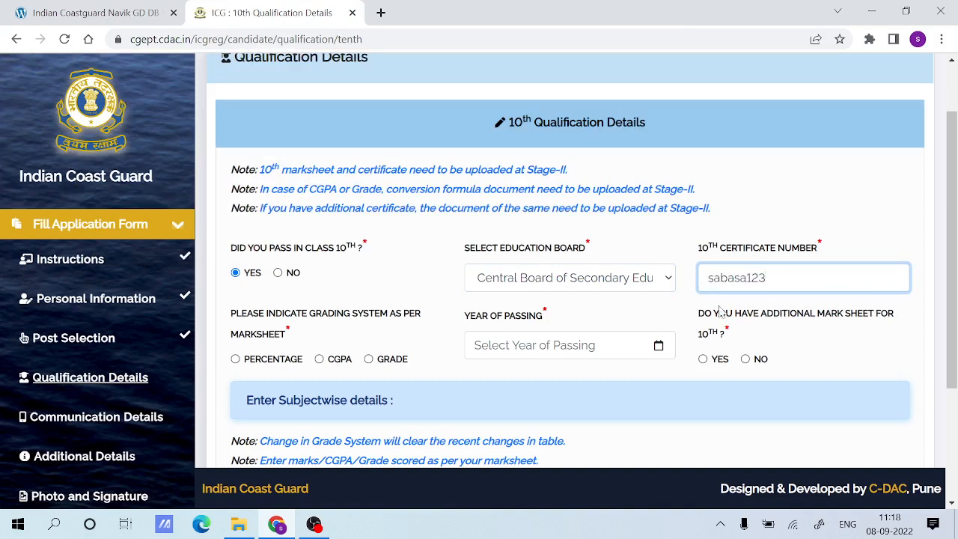
click(679, 323)
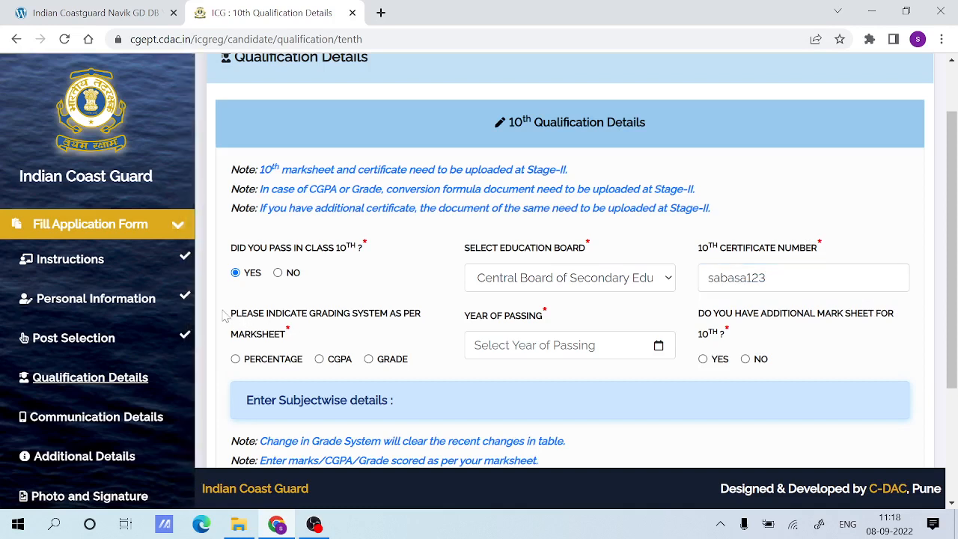
Set the grading system for the 10th marksheet to Percentage.
drag(227, 315, 333, 339)
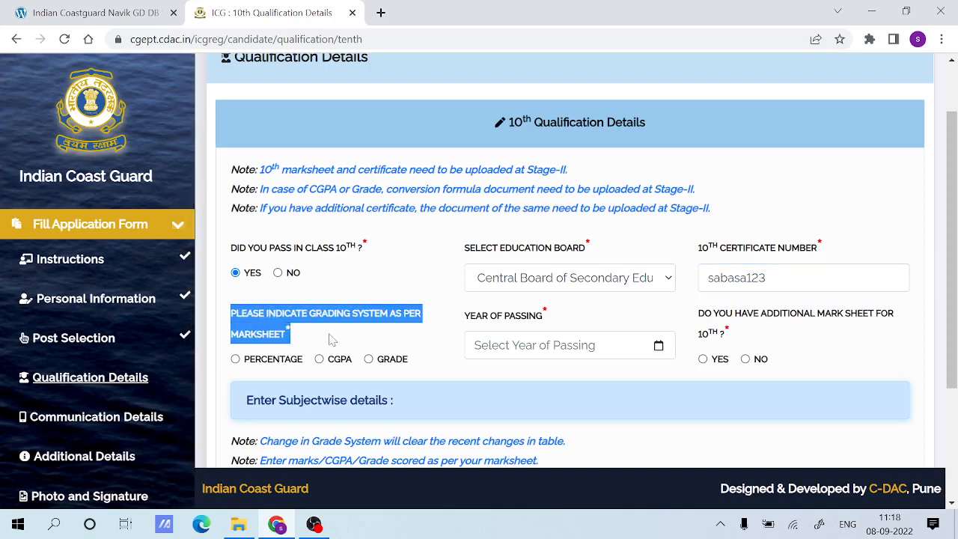
click(331, 338)
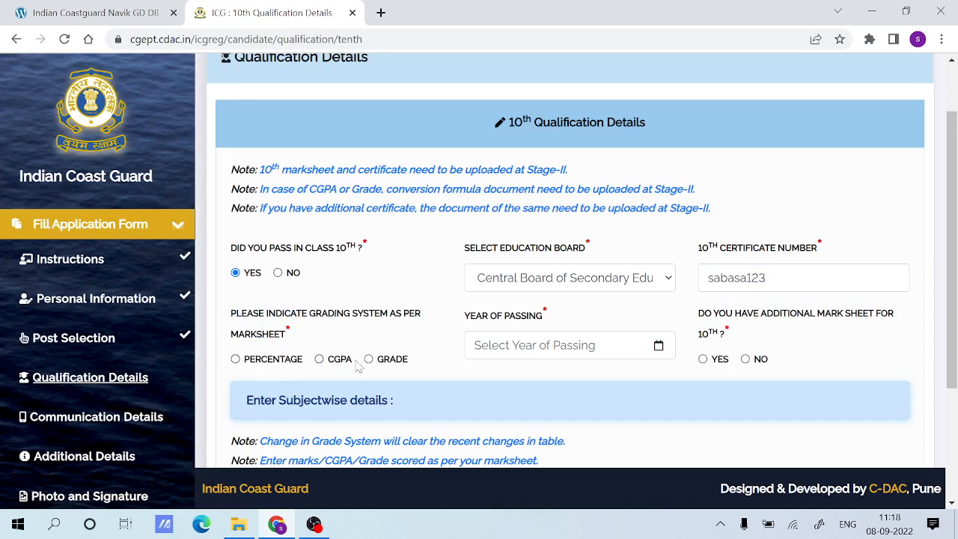
click(247, 363)
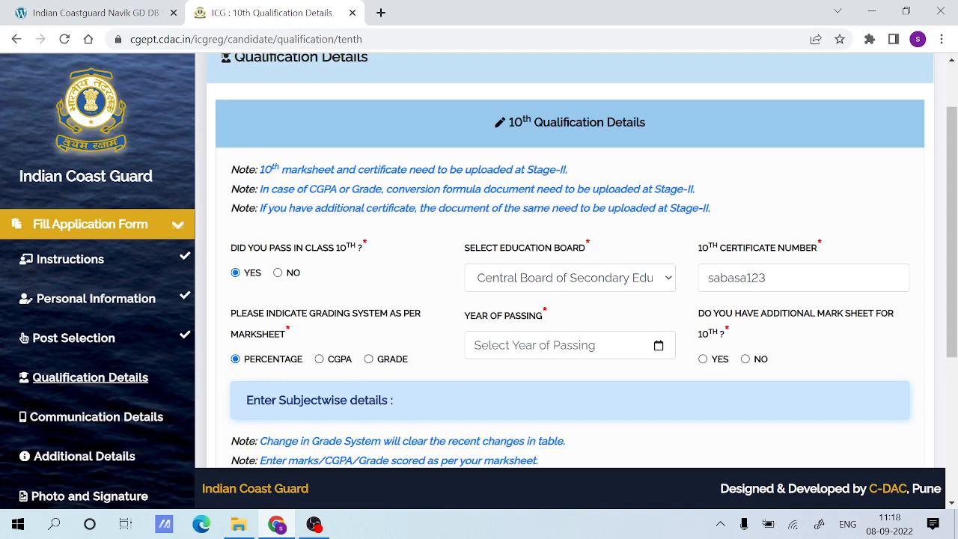
Set the 10th year of passing to 2015 and answer No to having an additional mark sheet.
click(658, 346)
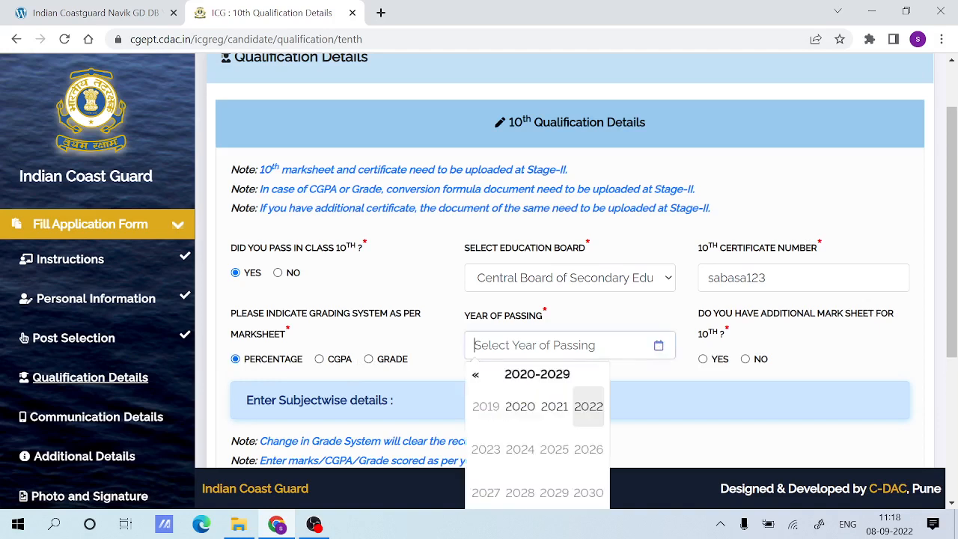
click(476, 375)
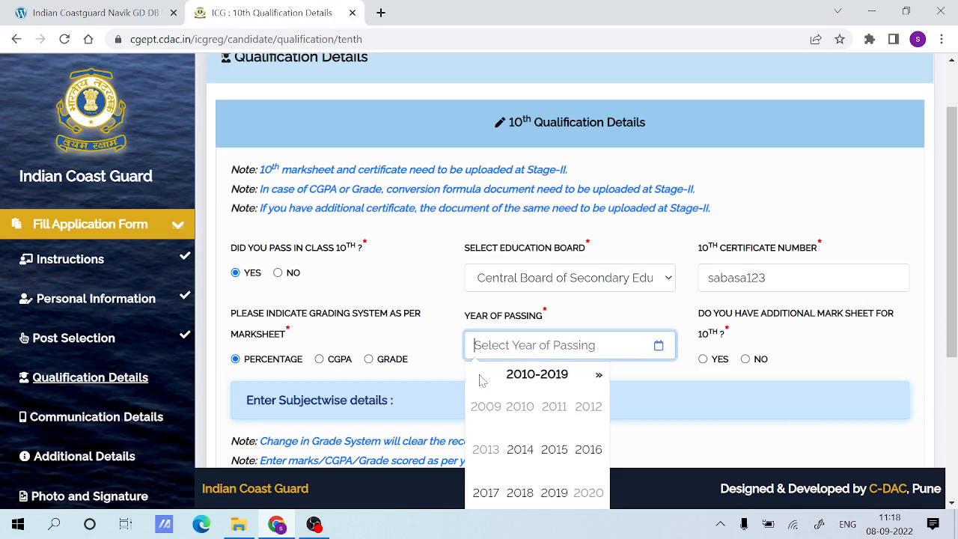
click(554, 449)
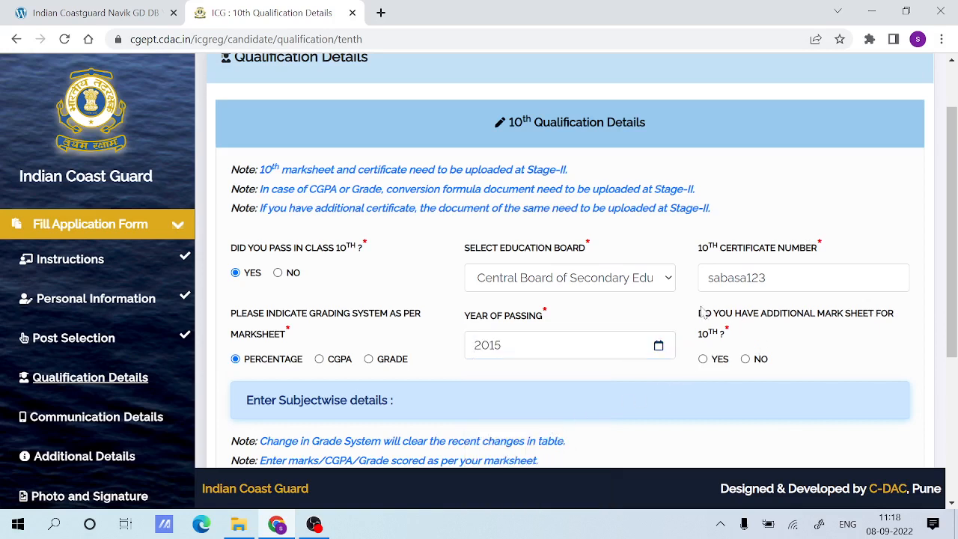
drag(699, 311, 804, 333)
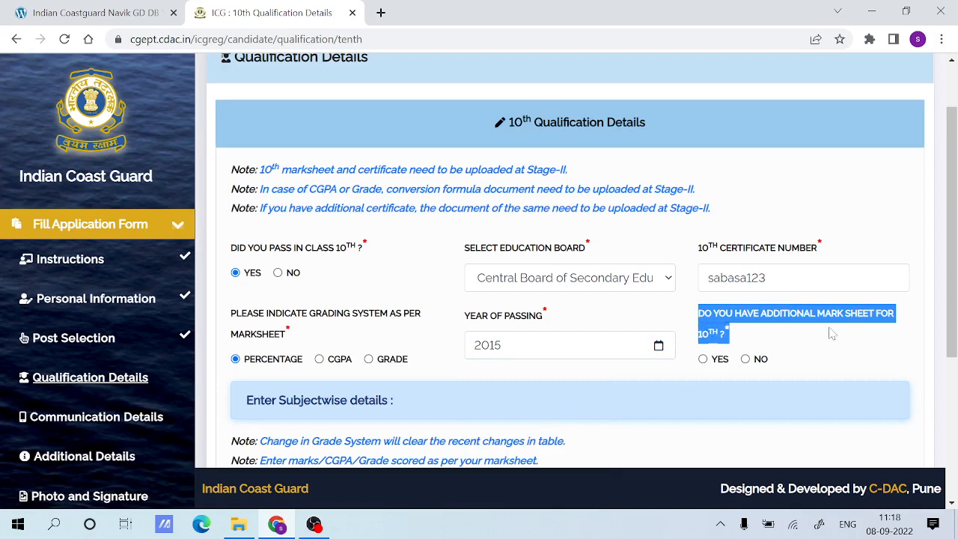
click(832, 333)
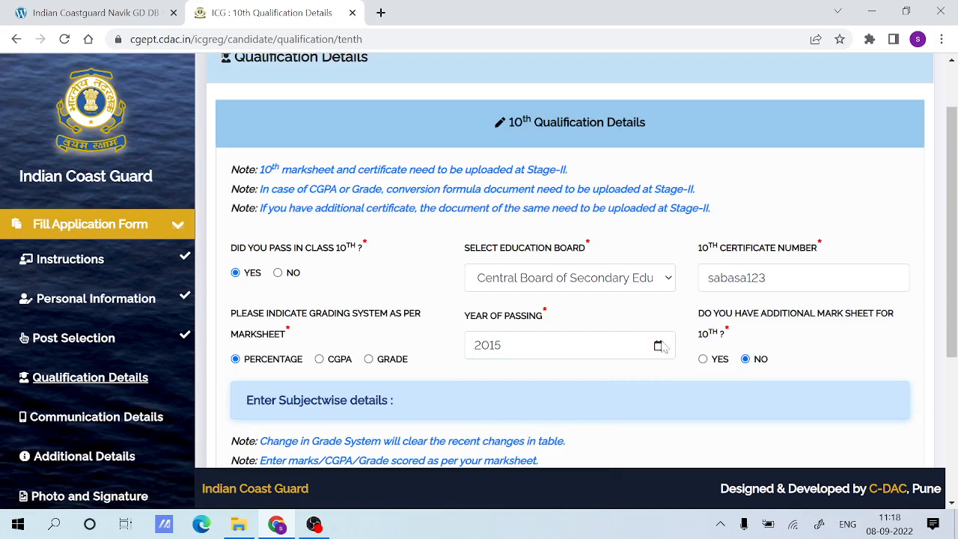
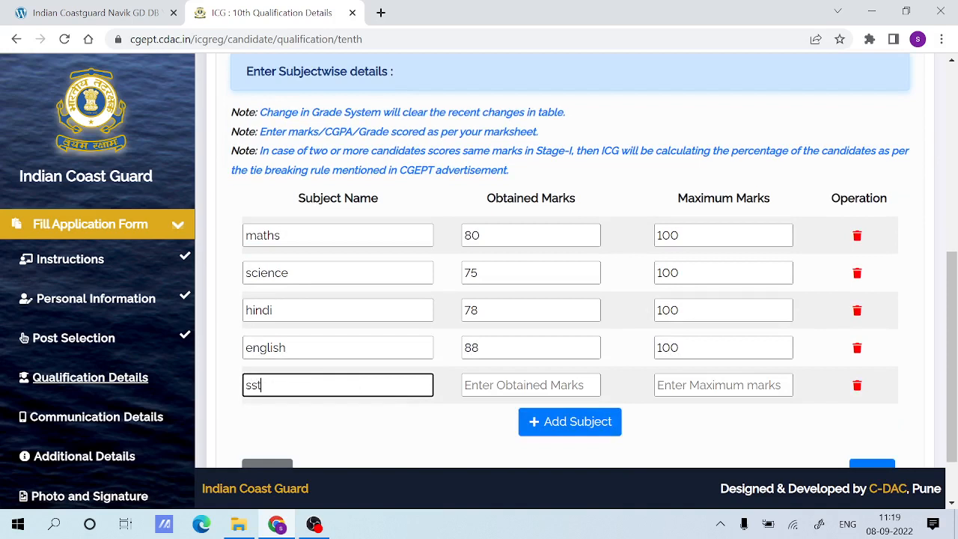
Enter 72 obtained marks out of 100 for sst and save the 10th Qualification Details.
key(Tab)
text(7)
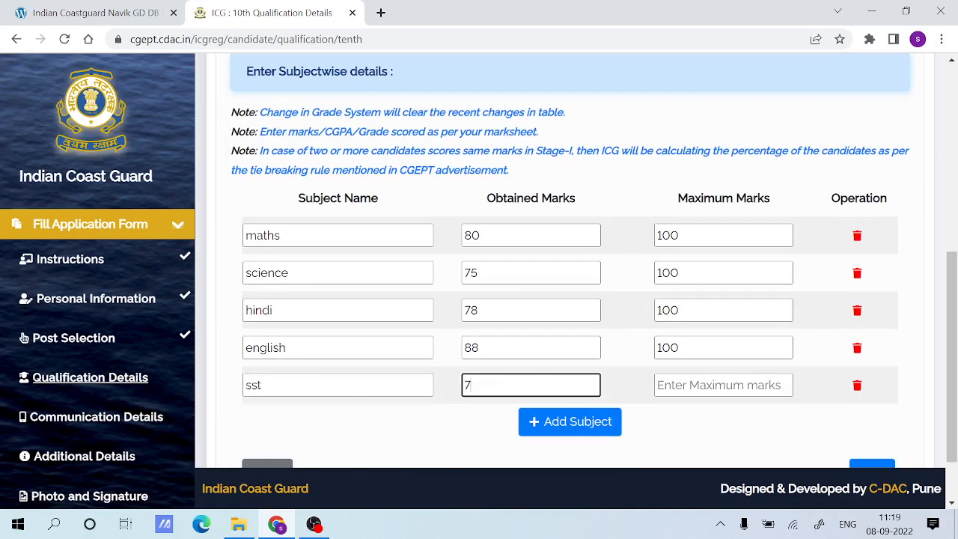
key(Tab)
text(1)
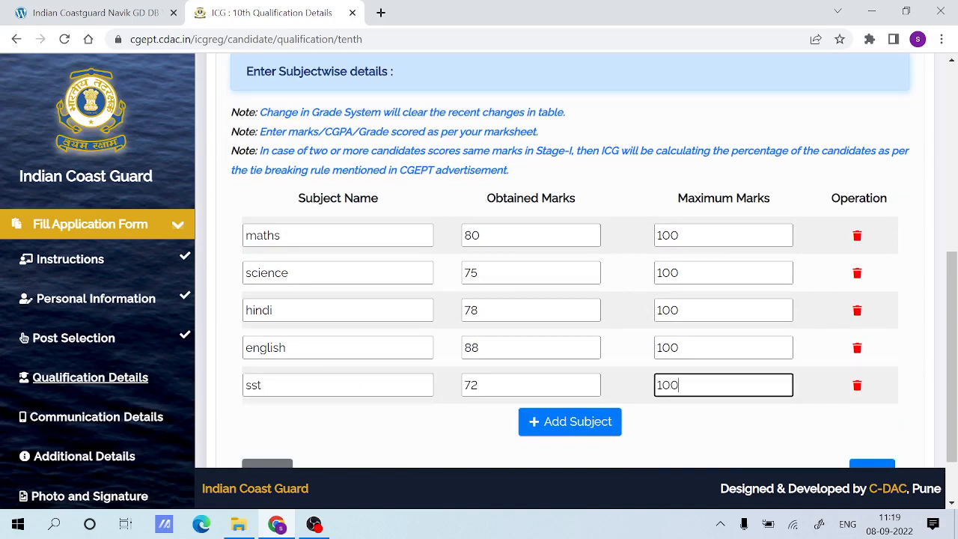
scroll(743, 411, down, 1)
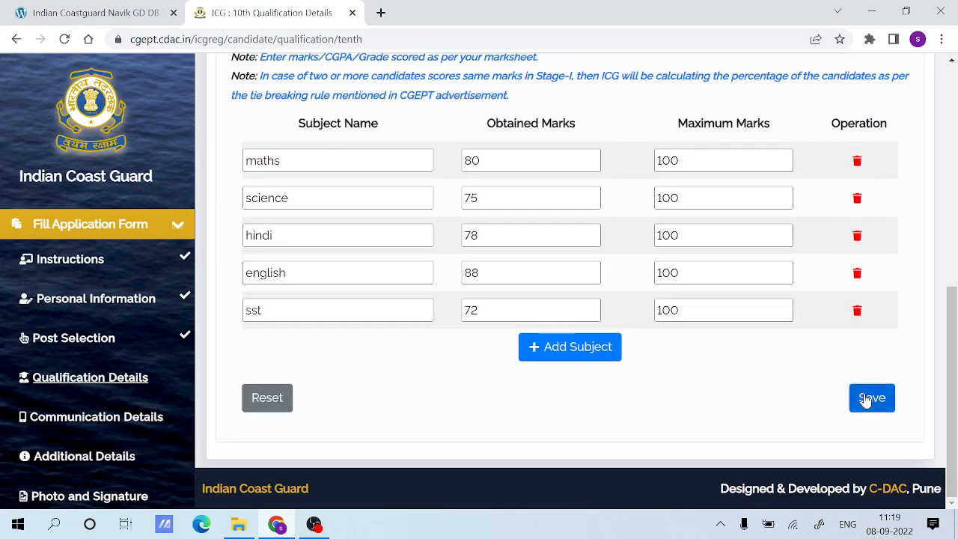
click(862, 397)
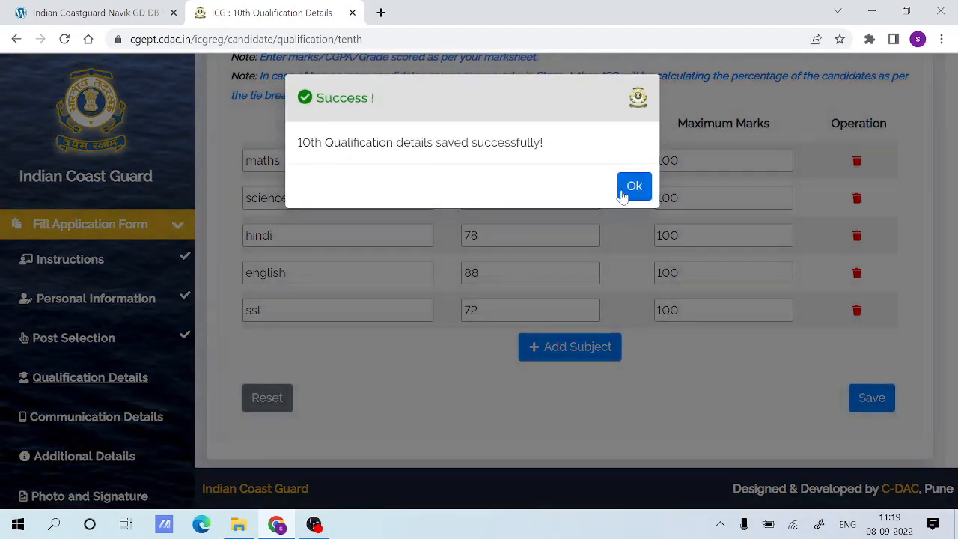
click(625, 190)
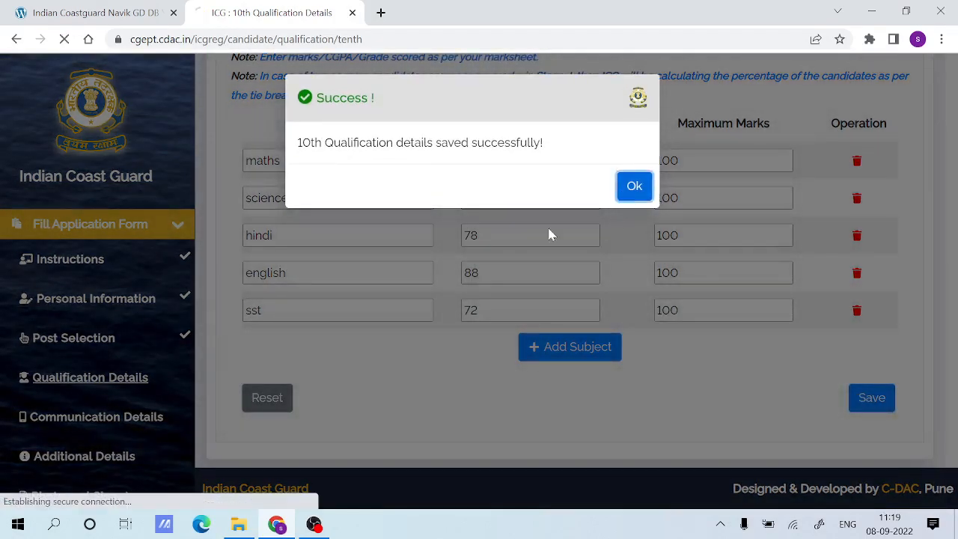
Fill in the house/street and landmark of the permanent address.
scroll(355, 305, down, 1)
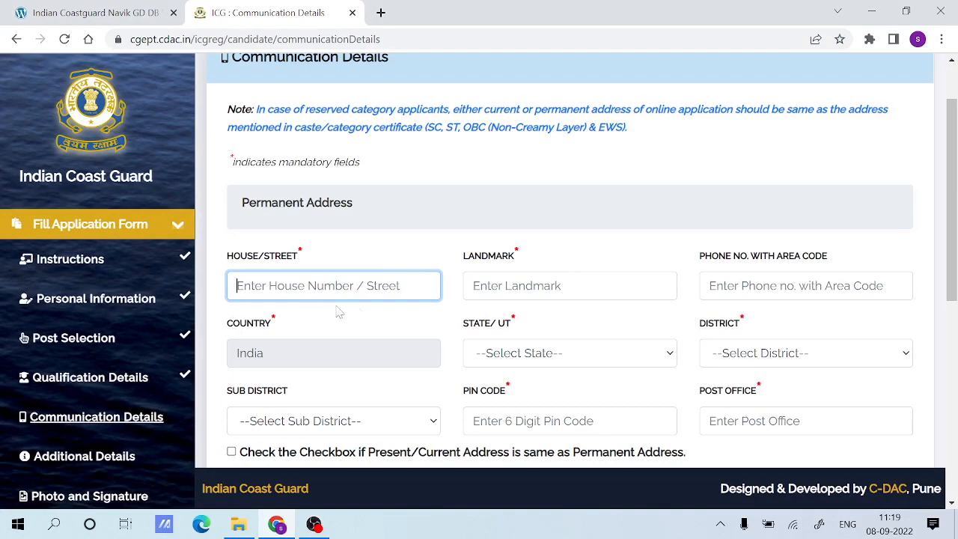
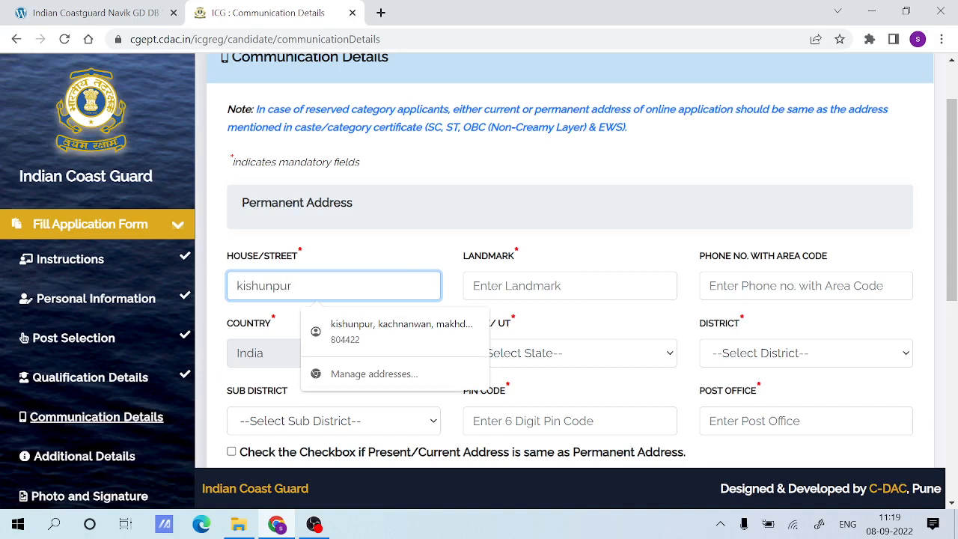
key(Tab)
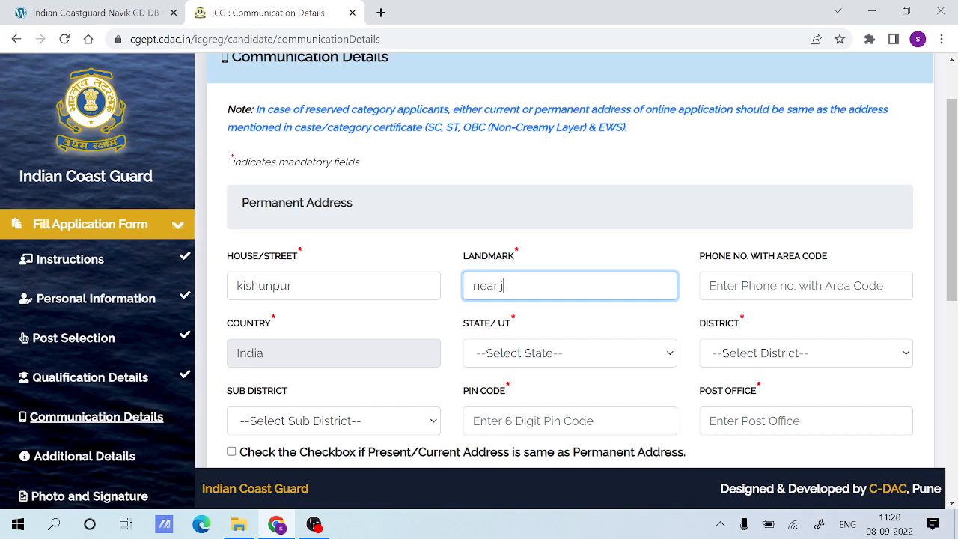
key(Tab)
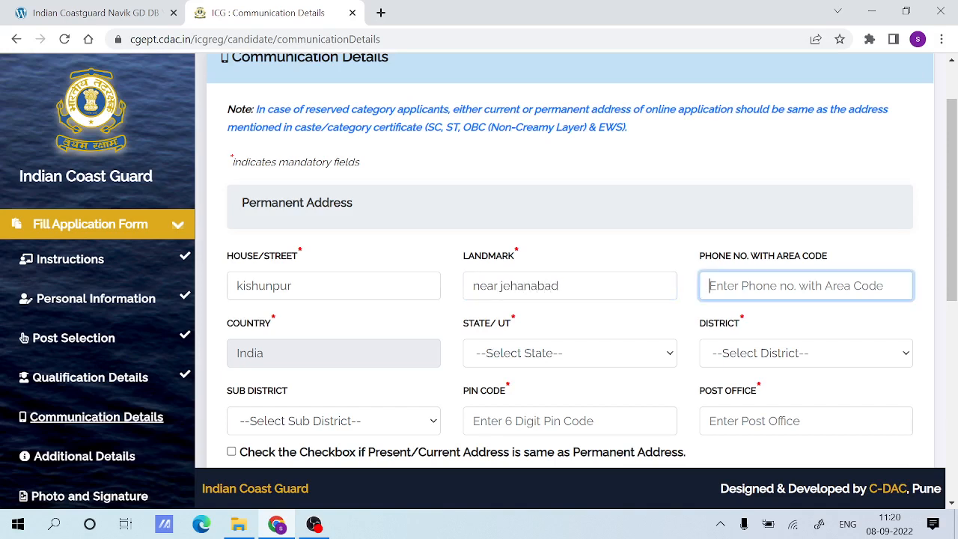
drag(689, 259, 832, 262)
click(861, 262)
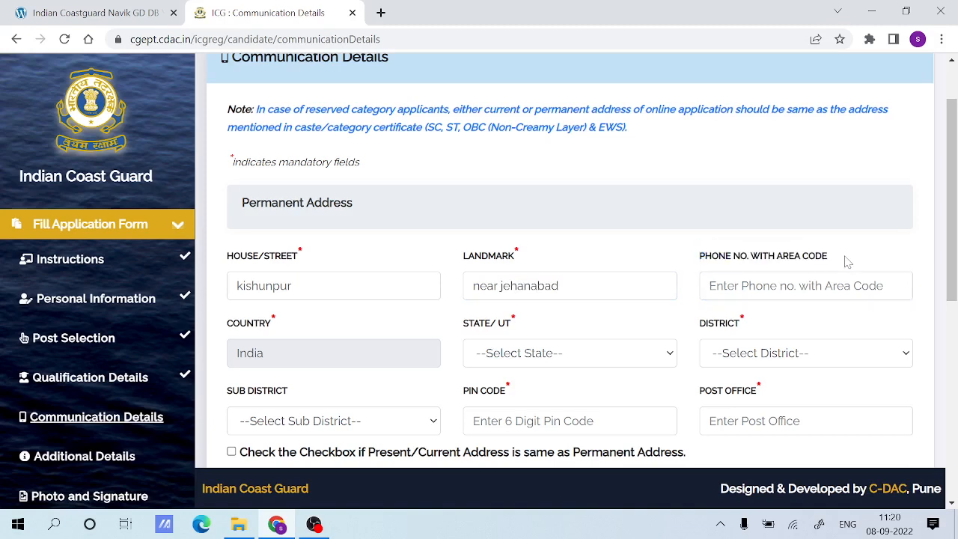
Set the permanent address state to Bihar and choose the applicant's district and sub district.
scroll(297, 358, down, 1)
click(508, 288)
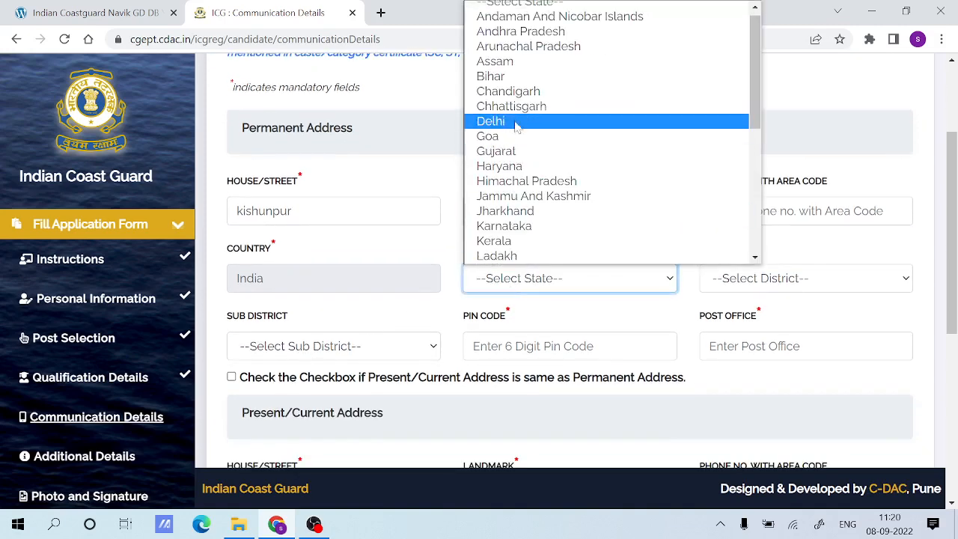
click(500, 77)
click(750, 280)
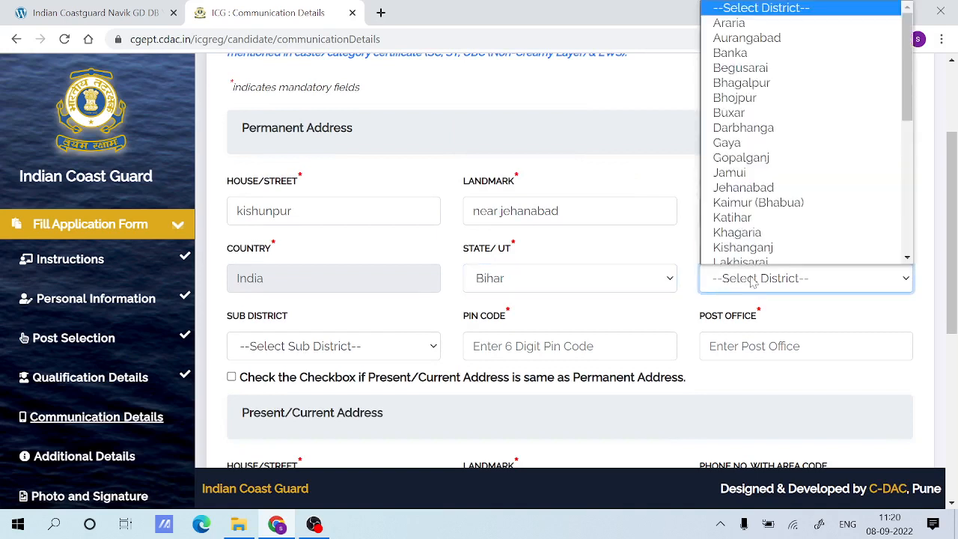
click(747, 185)
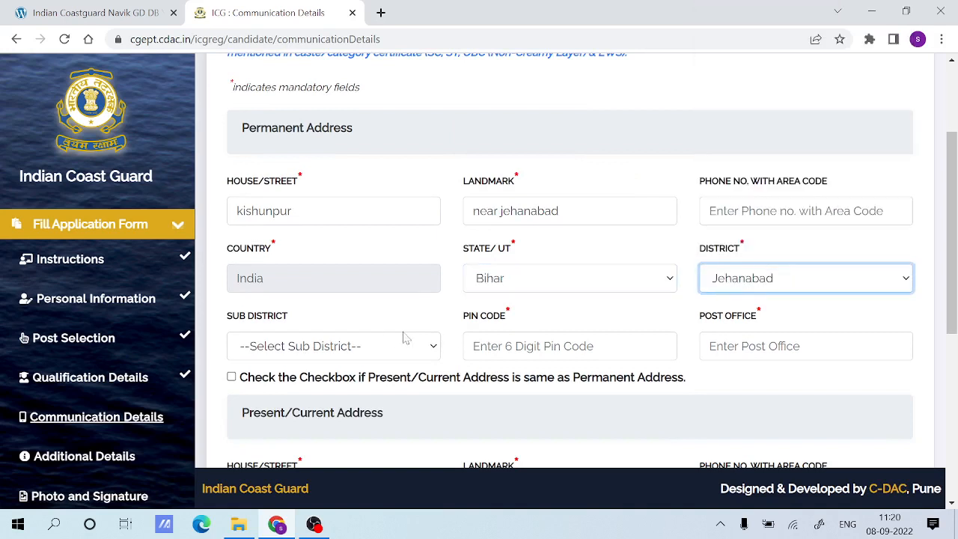
click(364, 350)
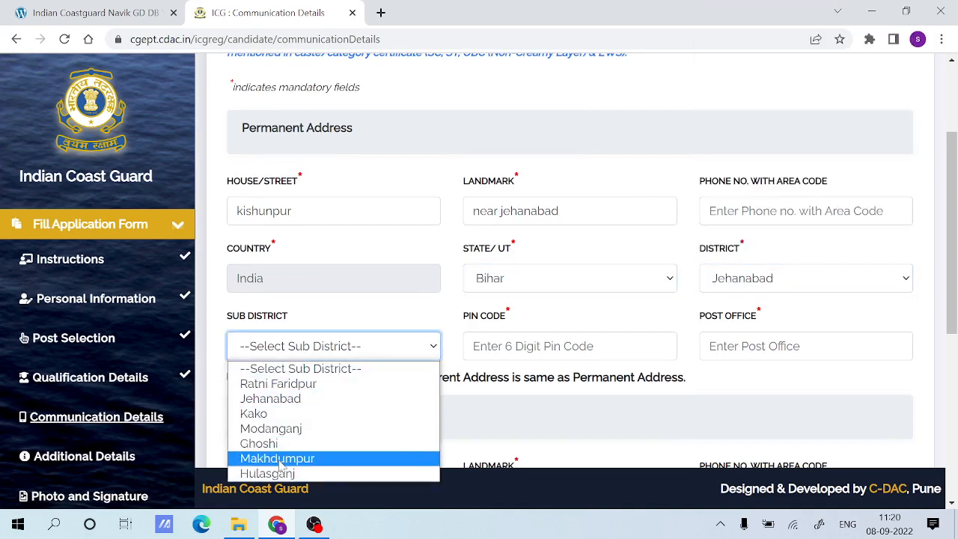
click(280, 459)
Enter the postal pin code and post office of the permanent address.
click(516, 352)
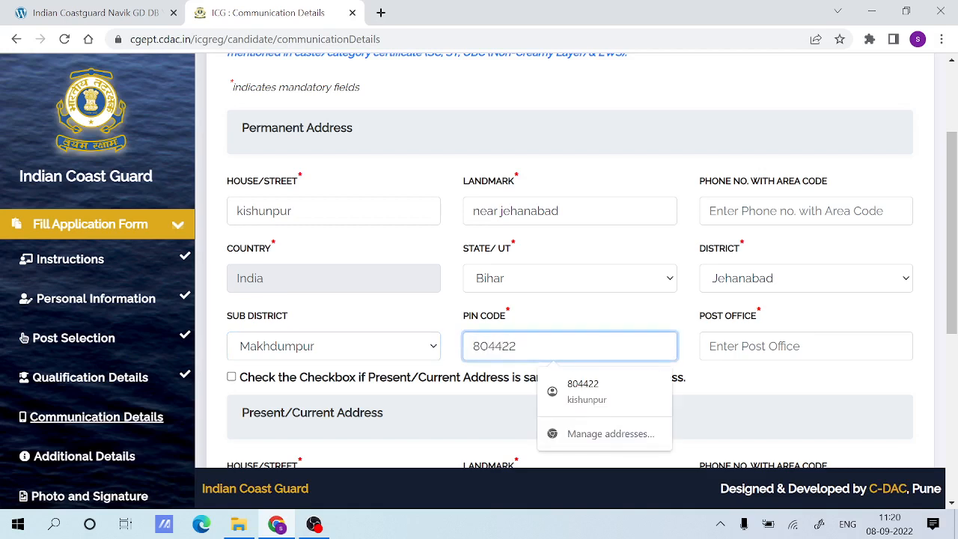
key(Tab)
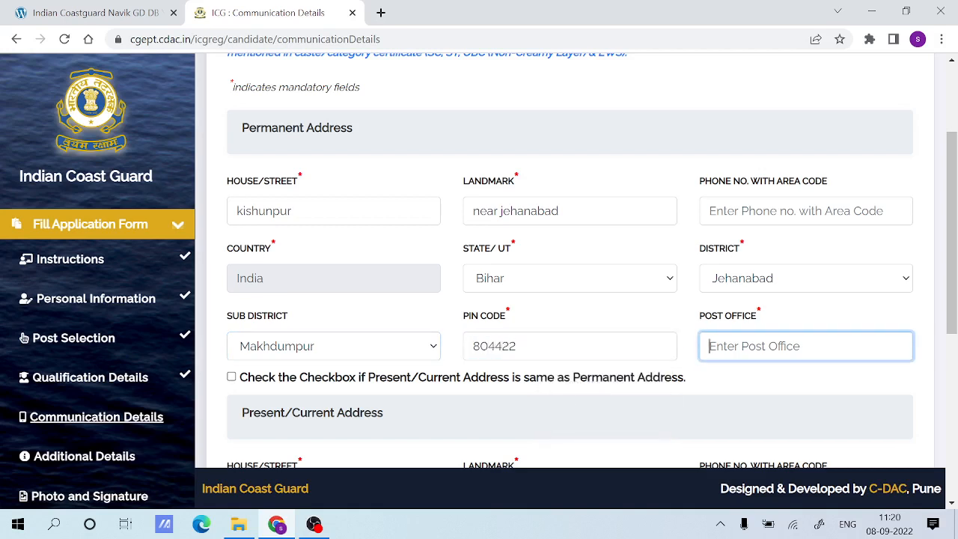
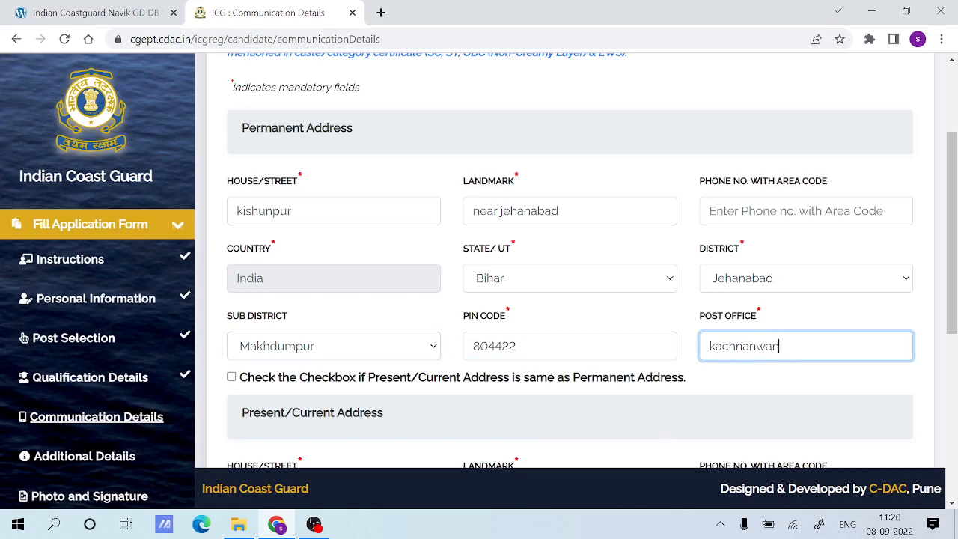
Mark the present/current address as the same as the permanent address.
scroll(812, 352, down, 3)
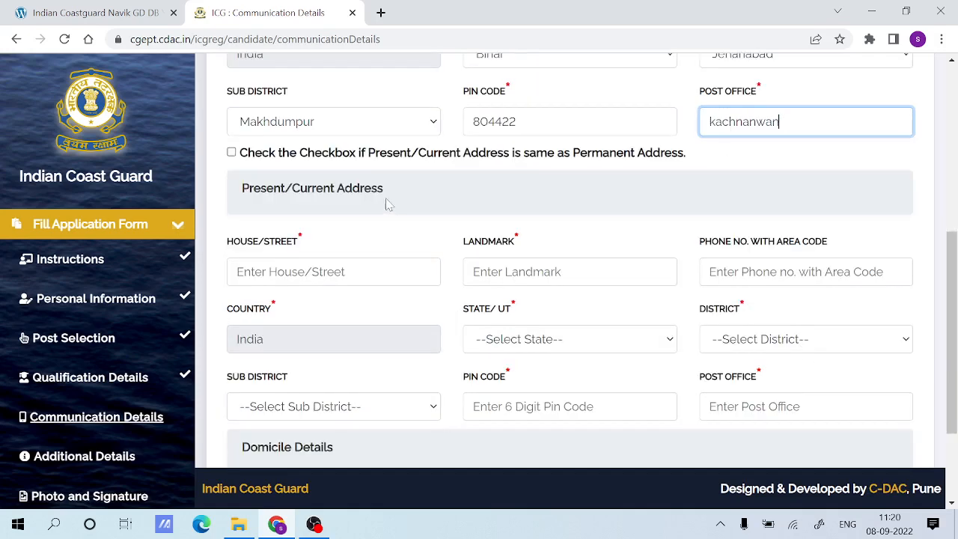
scroll(380, 207, up, 1)
drag(237, 227, 610, 227)
click(578, 252)
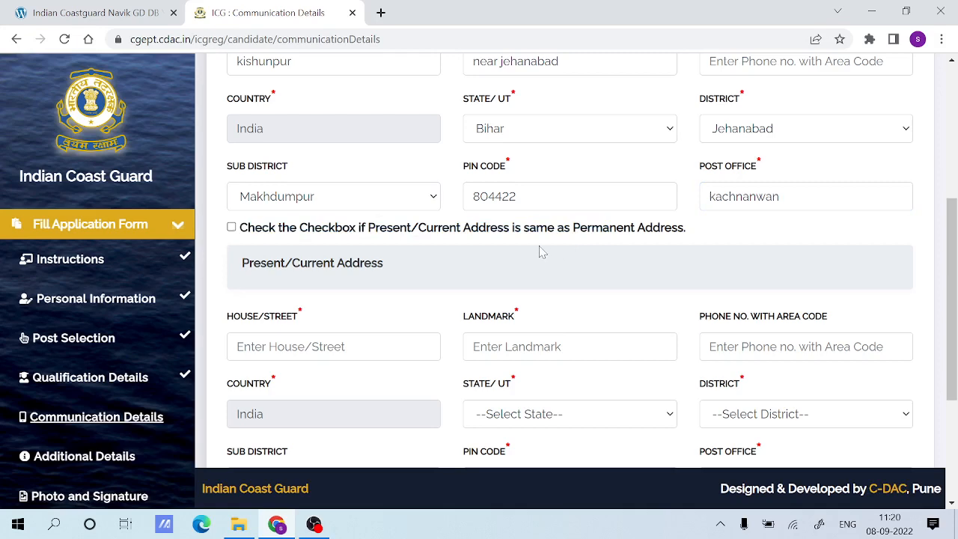
scroll(585, 292, up, 2)
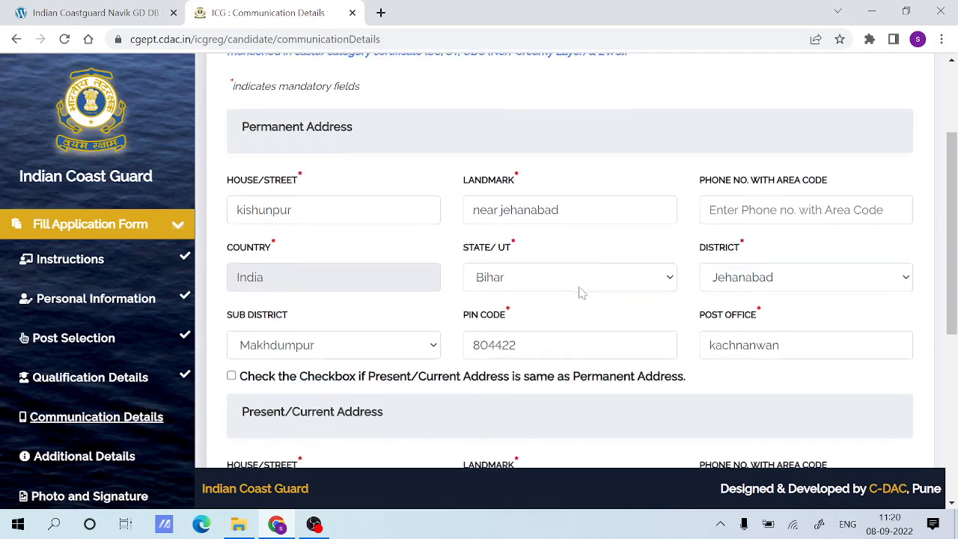
scroll(577, 291, down, 4)
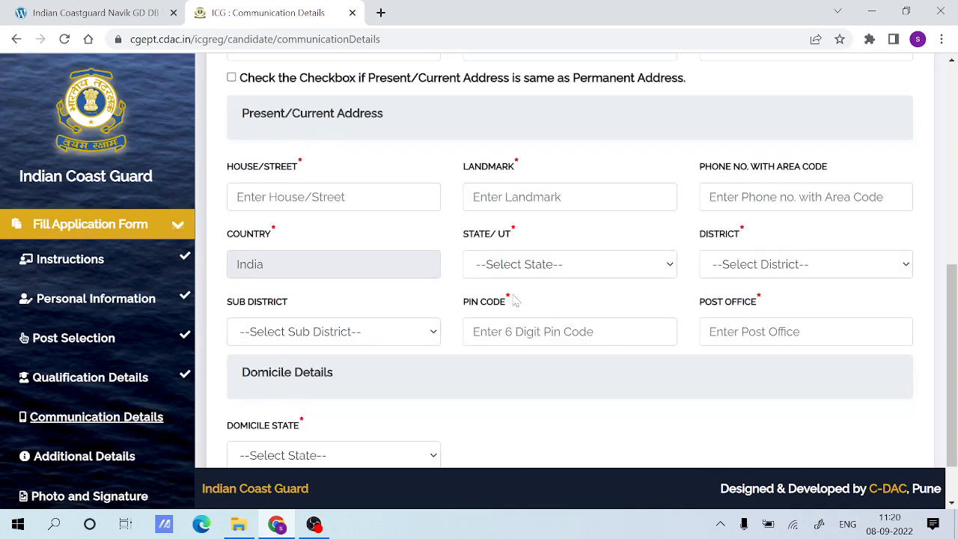
scroll(516, 298, up, 2)
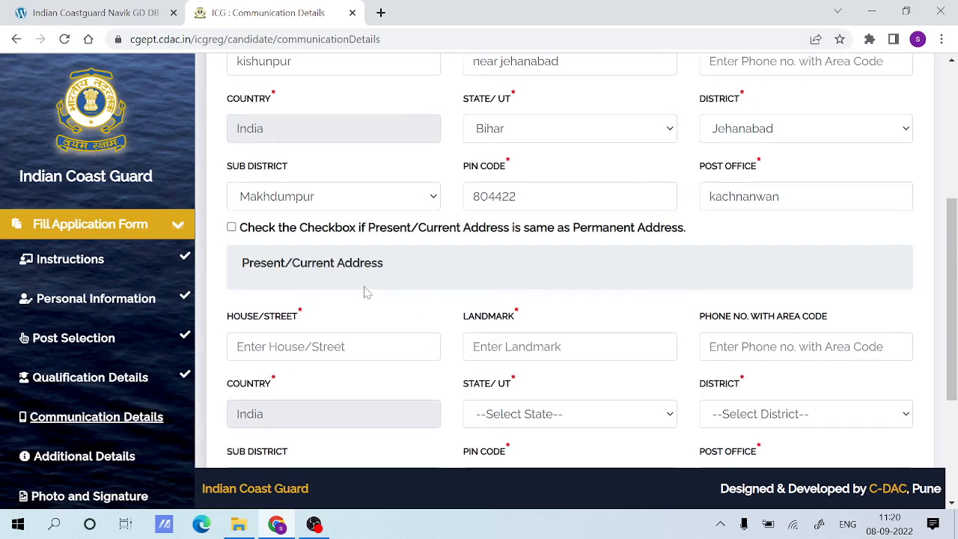
click(232, 227)
Set the domicile state to Bihar and save the Communication Details.
scroll(448, 286, down, 3)
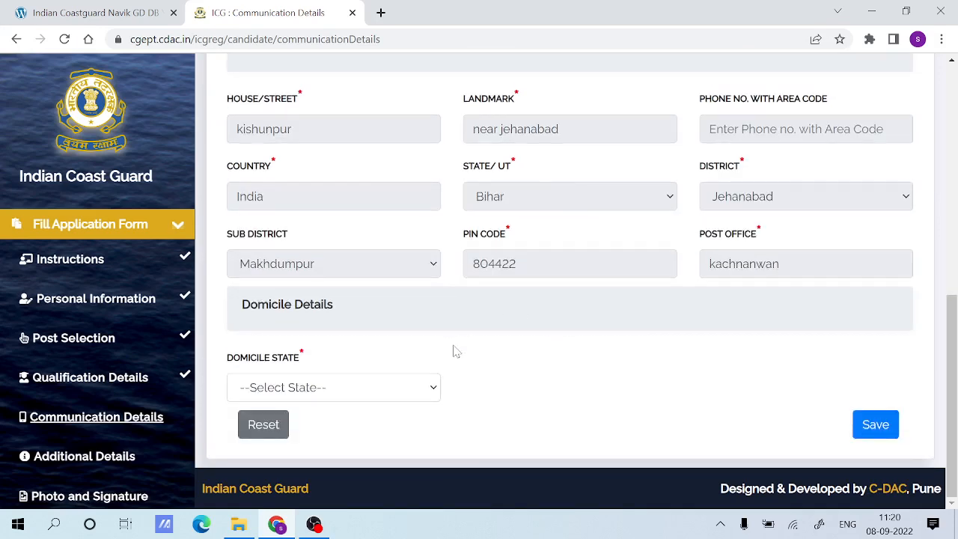
drag(231, 357, 317, 364)
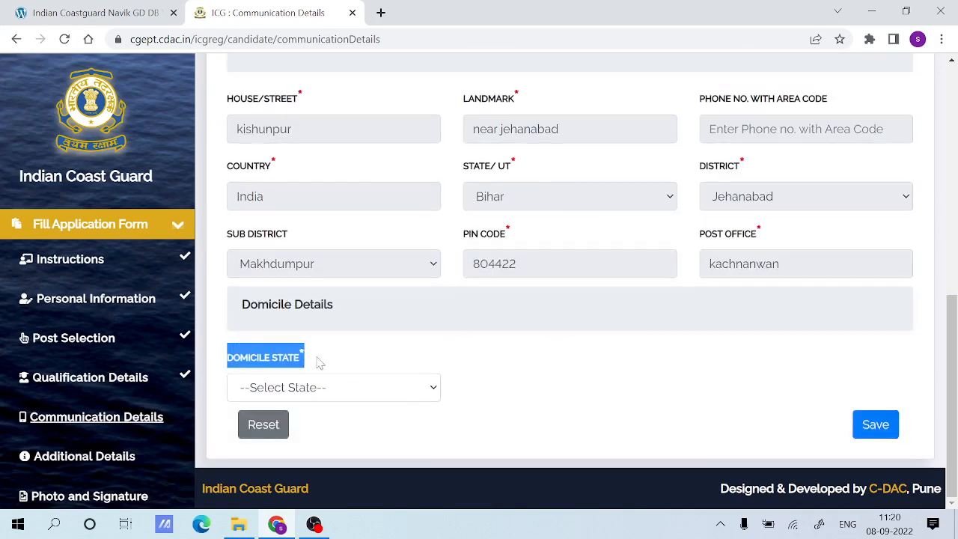
click(458, 360)
click(432, 399)
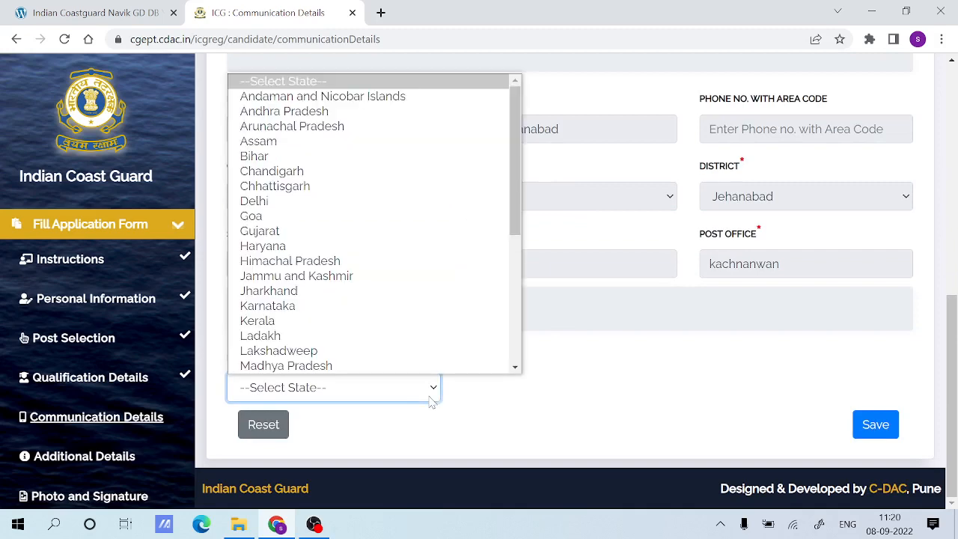
click(283, 159)
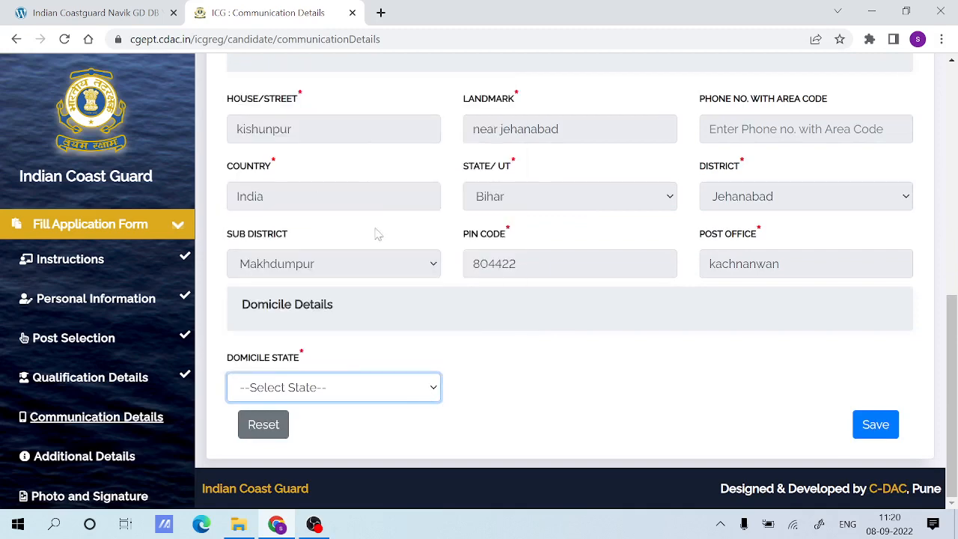
click(869, 429)
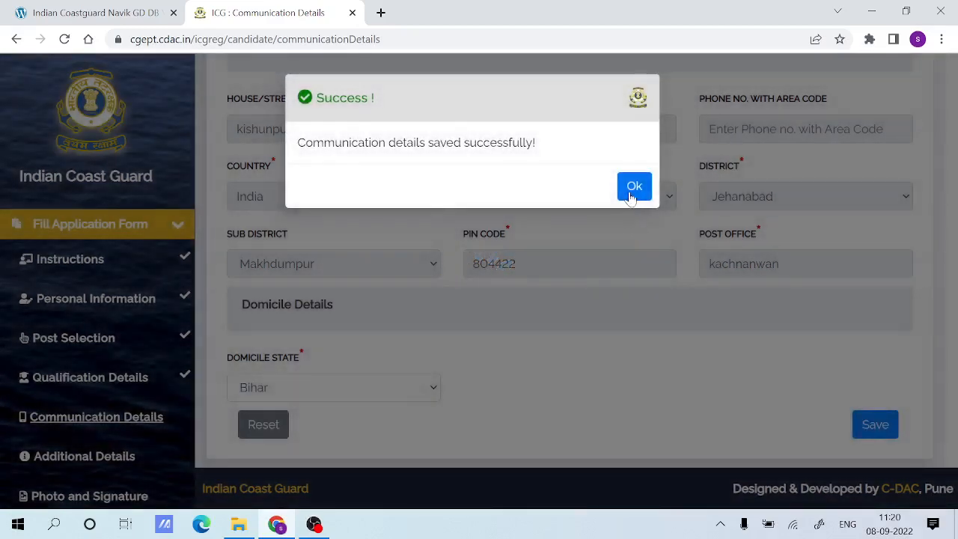
click(633, 188)
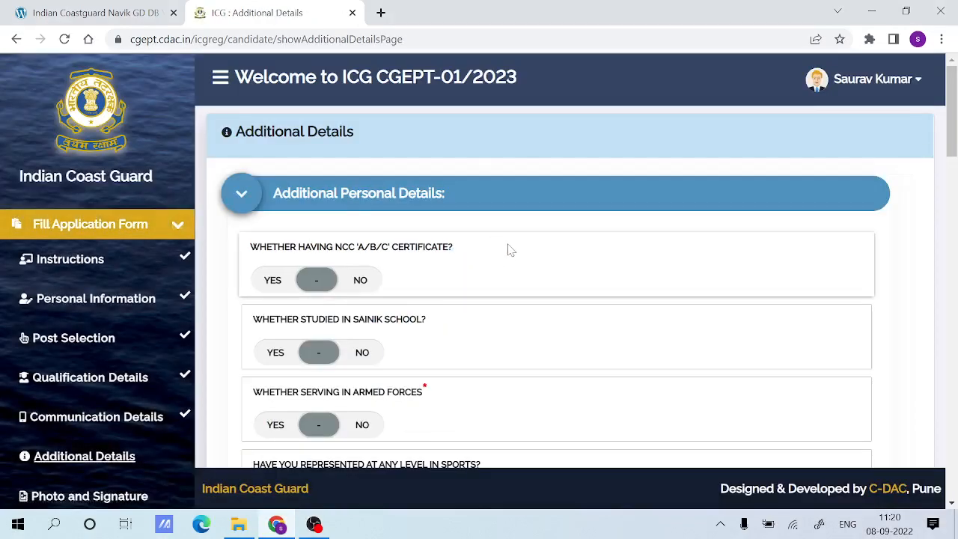
Check the NCC detail fields required for a Yes answer, and answer No to having an NCC 'A/B/C' certificate.
click(275, 281)
scroll(291, 273, down, 1)
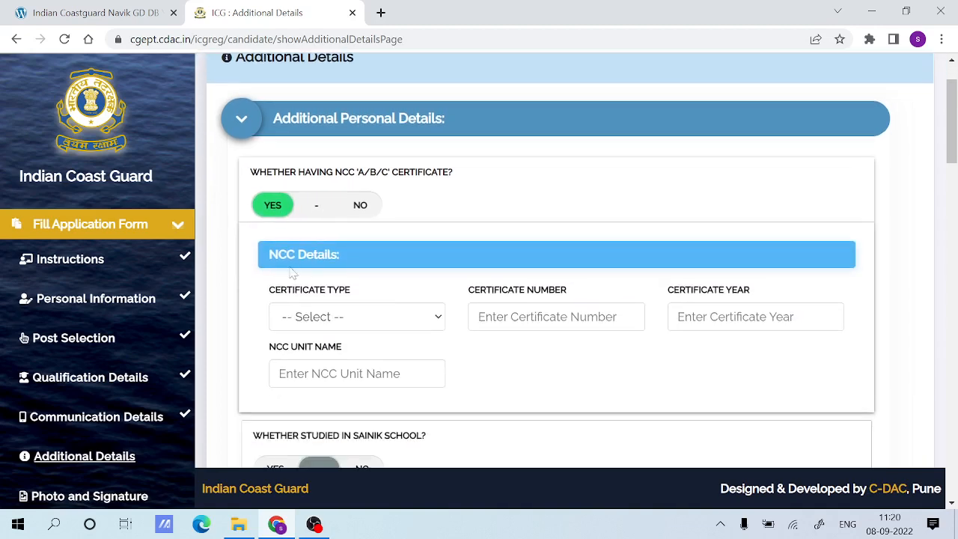
click(362, 206)
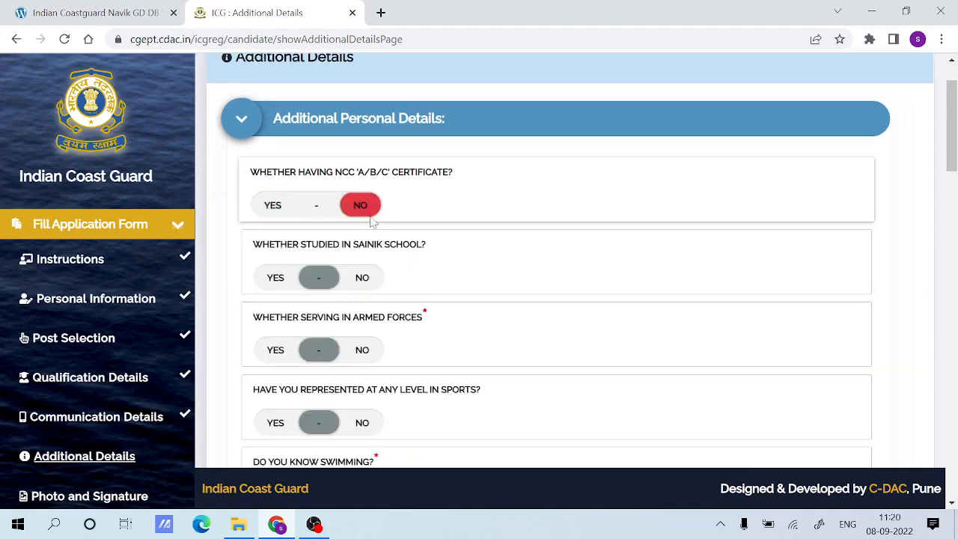
Answer No to having studied in Sainik School and No to serving in the armed forces.
click(283, 282)
click(365, 278)
scroll(367, 281, down, 1)
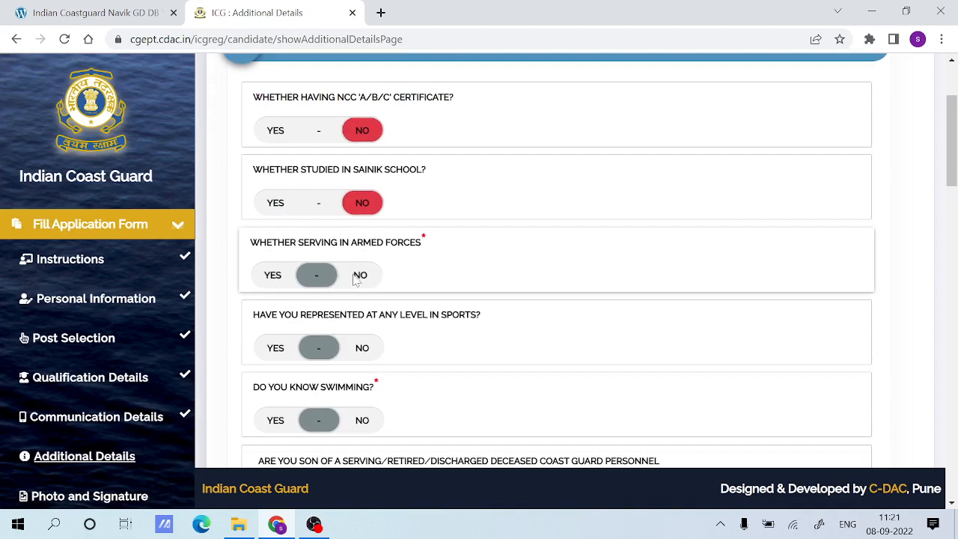
click(358, 276)
Check the sports detail fields required for a Yes answer, and answer No to having represented at any level in sports.
scroll(357, 277, down, 1)
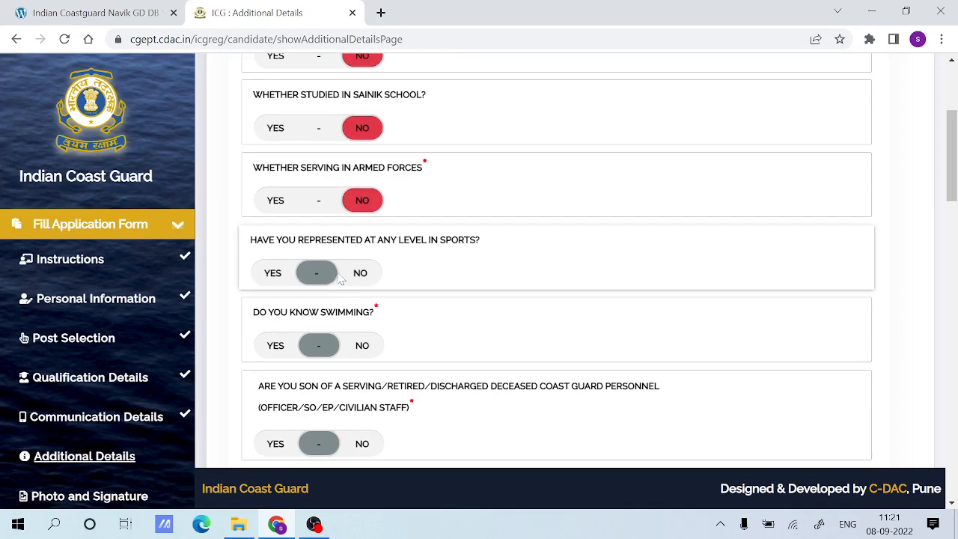
click(272, 273)
scroll(523, 285, down, 2)
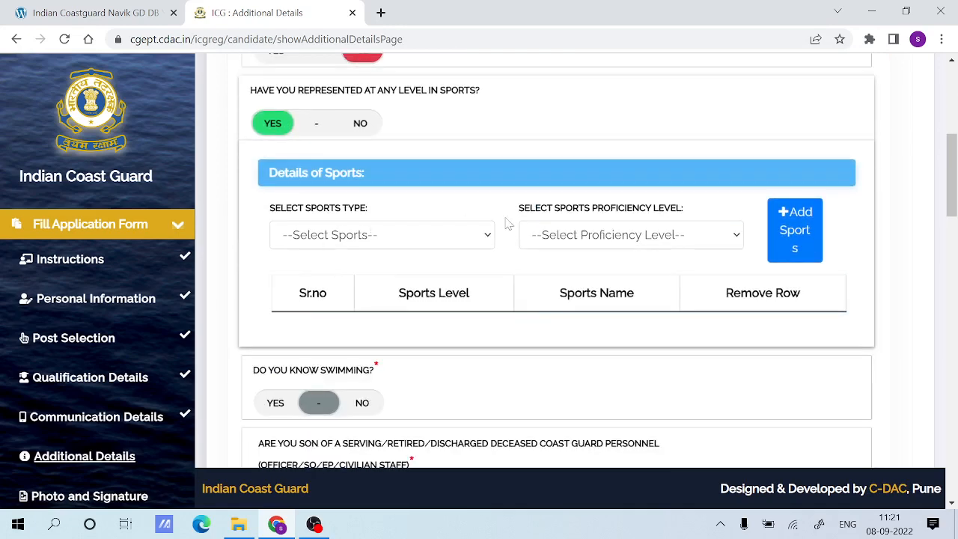
click(360, 123)
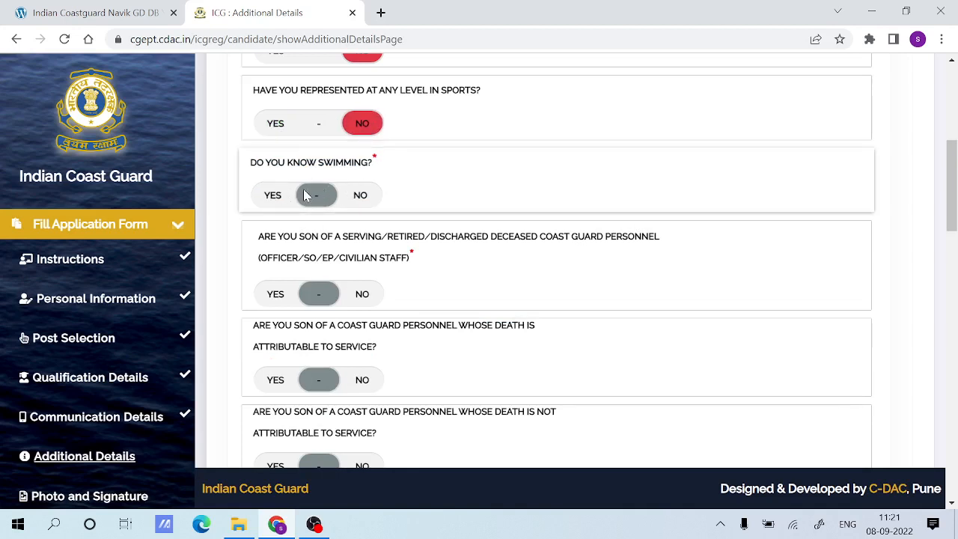
Read the swimming test note shown for a No answer, and answer Yes to knowing swimming.
click(273, 194)
click(360, 195)
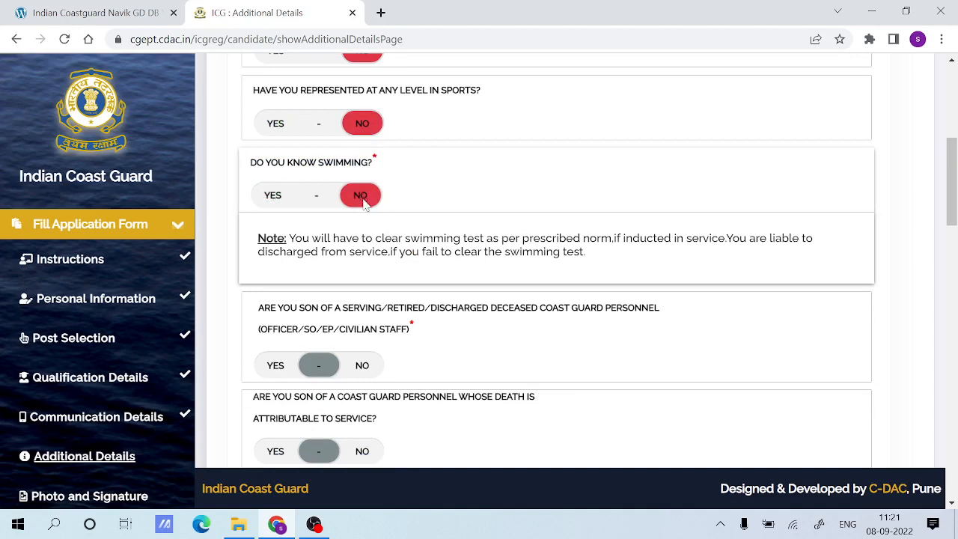
drag(254, 239, 598, 256)
click(283, 196)
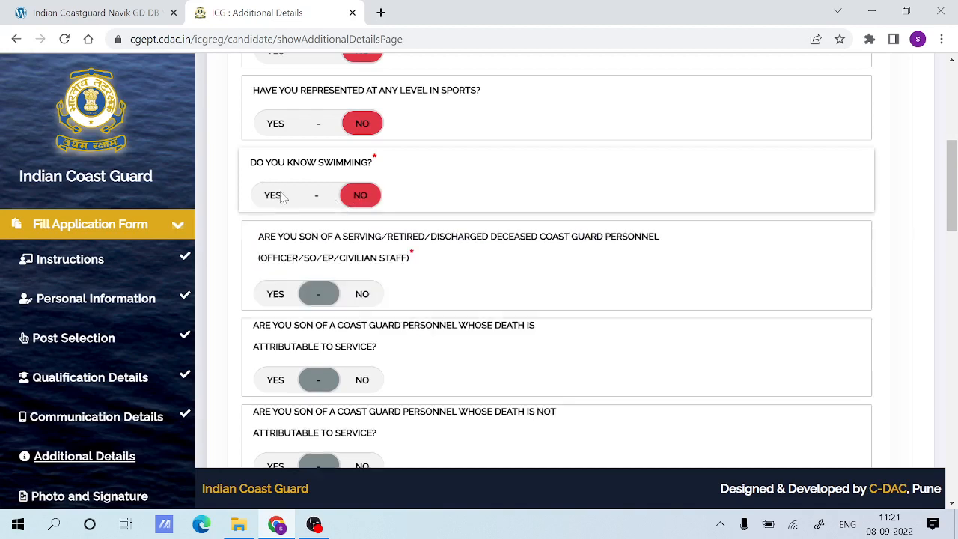
Bring up the swimming test note again with a No answer, and set the swimming question back to Yes.
click(357, 197)
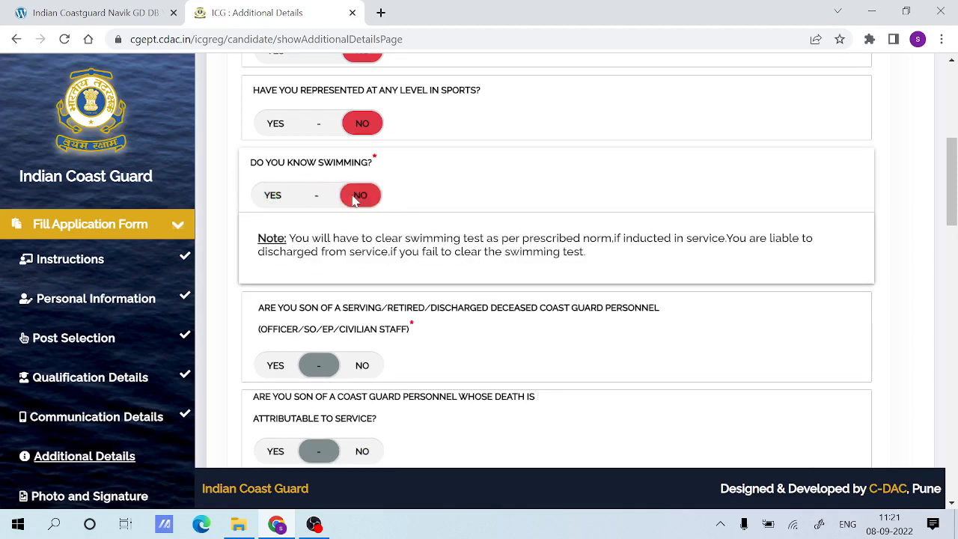
drag(648, 261, 225, 234)
click(239, 226)
click(276, 196)
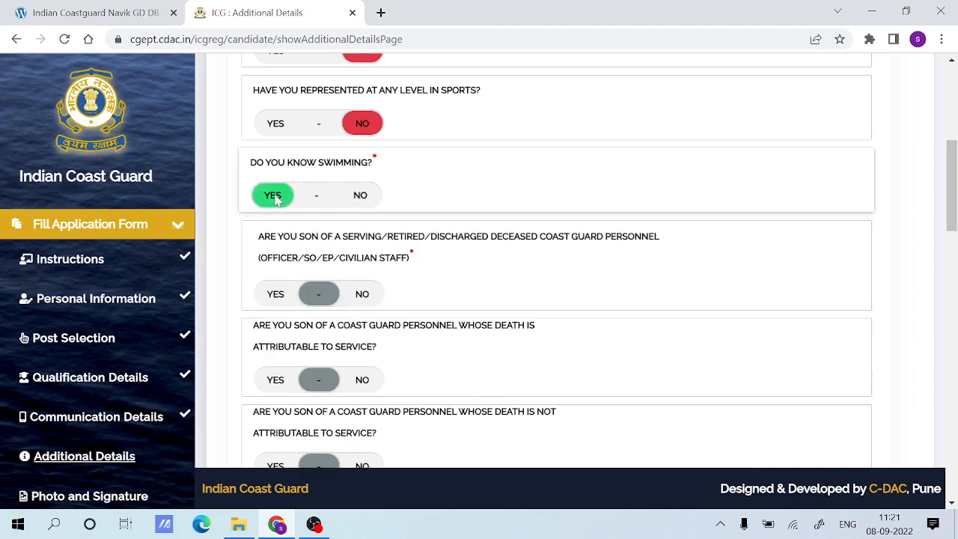
Answer No to being the son of Coast Guard personnel, including the questions on death attributable and not attributable to service.
click(283, 294)
click(346, 294)
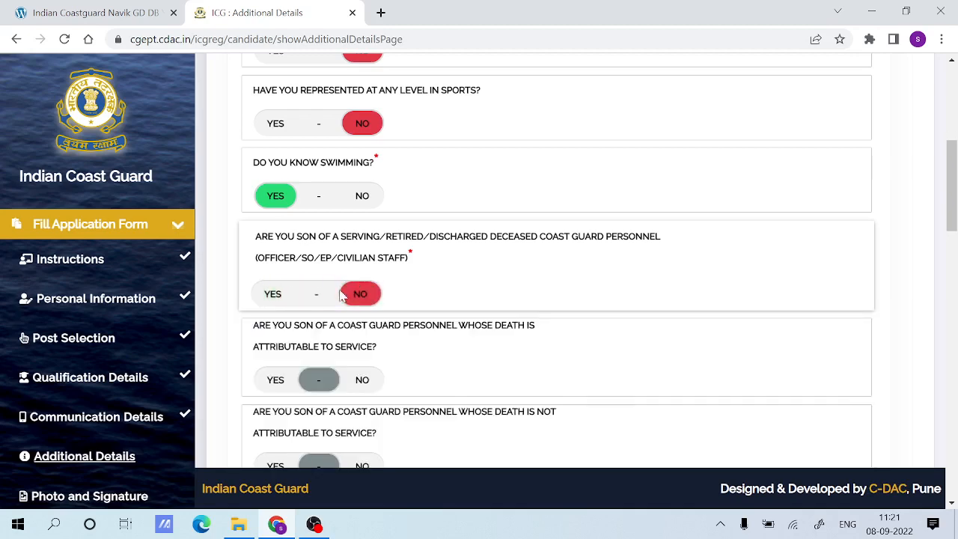
scroll(426, 258, down, 1)
scroll(428, 258, down, 1)
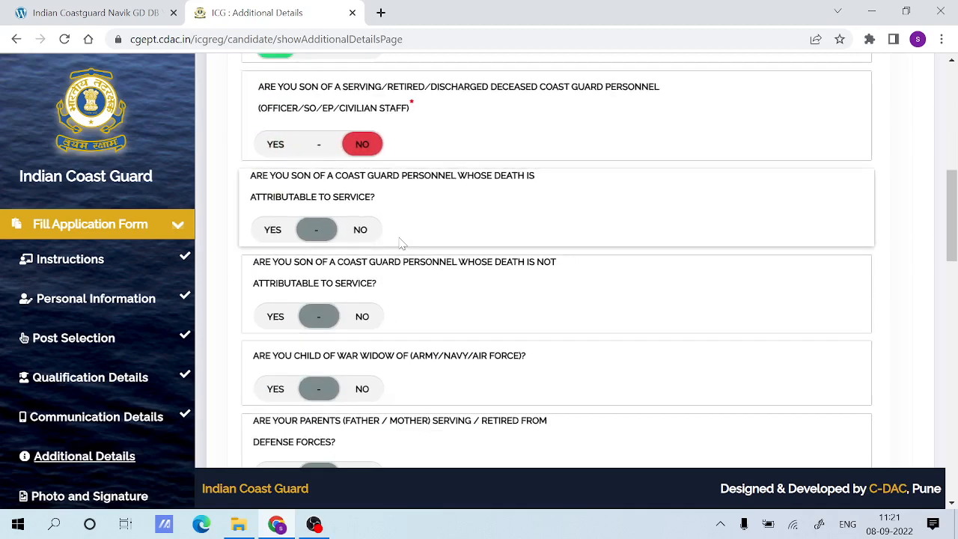
click(360, 229)
click(358, 316)
Answer No to being a war widow's child, having parents in the defense forces, government or public sector employment, and discharge from service.
scroll(356, 314, down, 1)
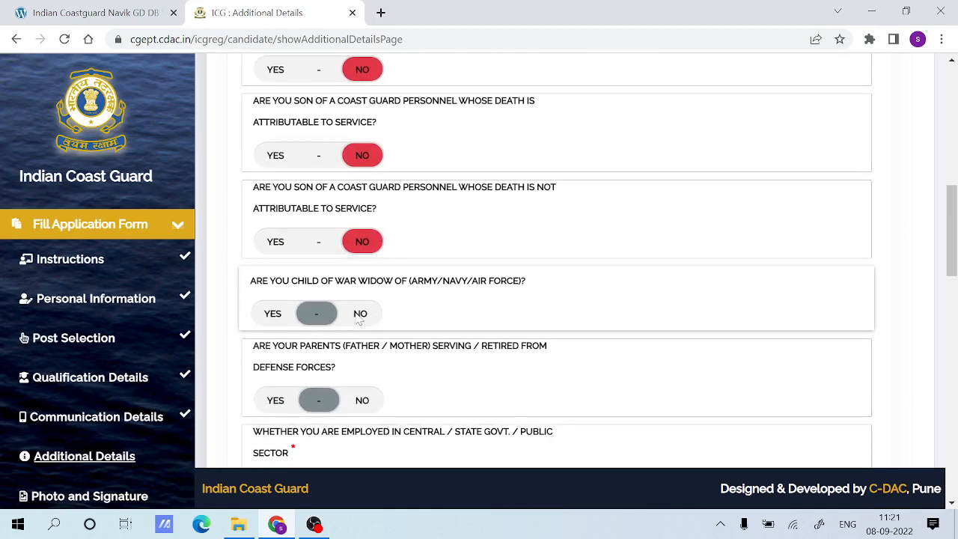
click(361, 314)
click(362, 404)
scroll(436, 359, down, 2)
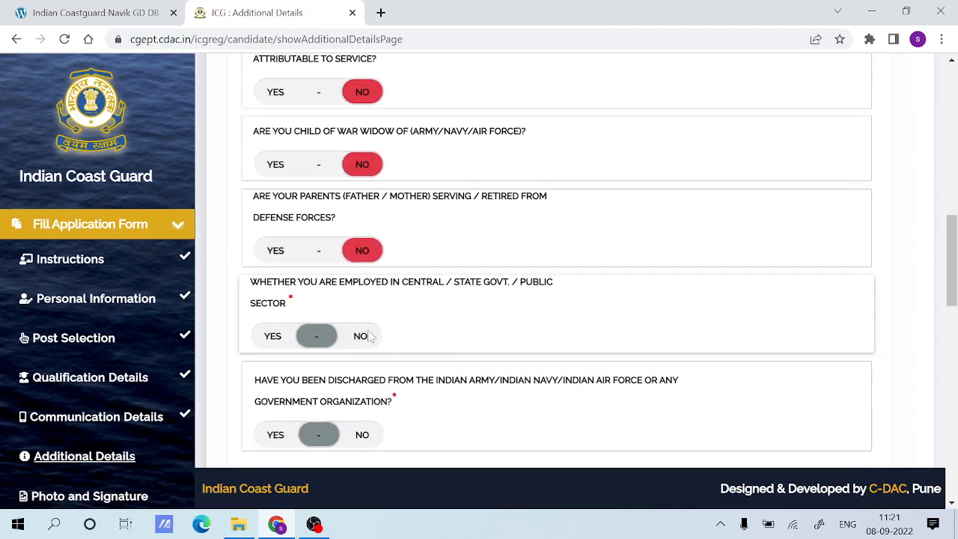
click(365, 336)
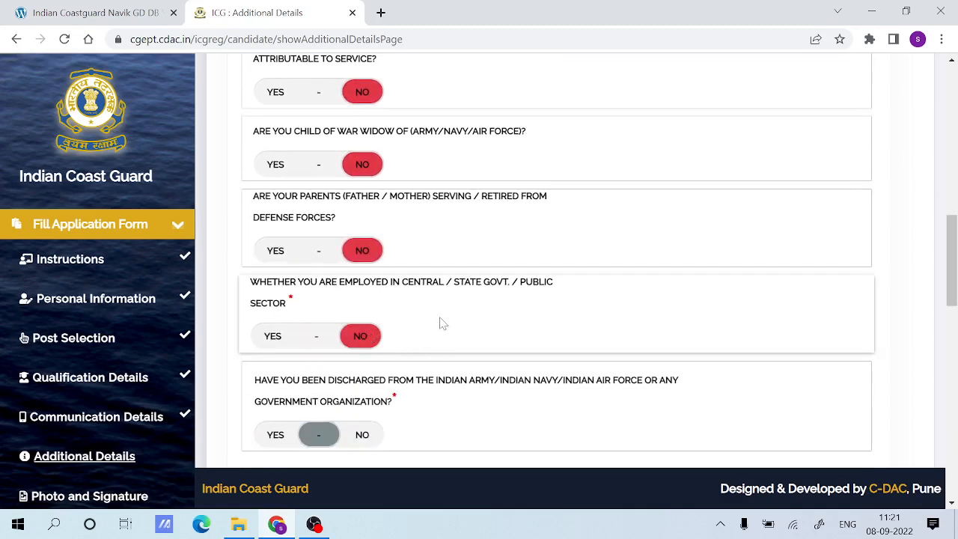
scroll(443, 322, down, 2)
click(370, 284)
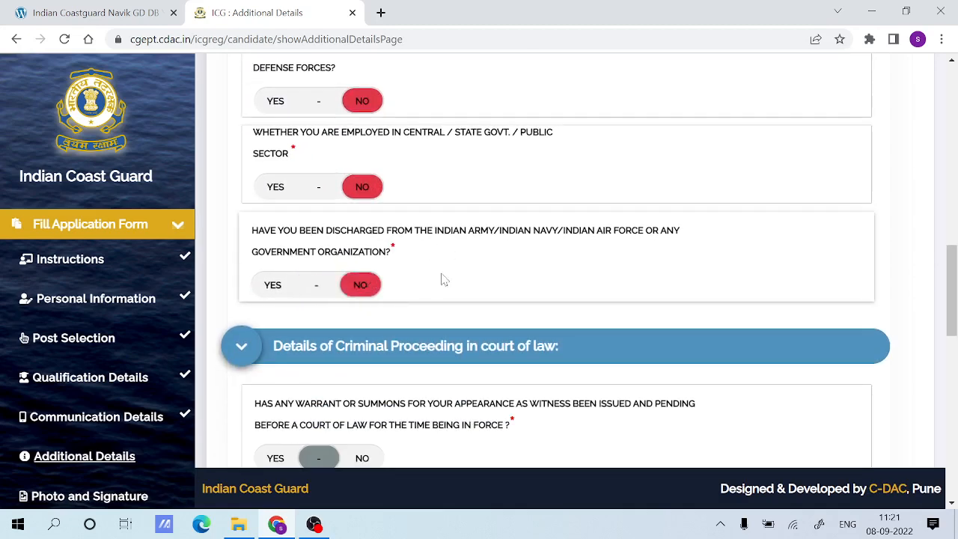
Answer No to all four questions on criminal proceedings in a court of law, covering witness summons, pending proceedings, offence warrants and arrest warrants.
scroll(442, 279, down, 2)
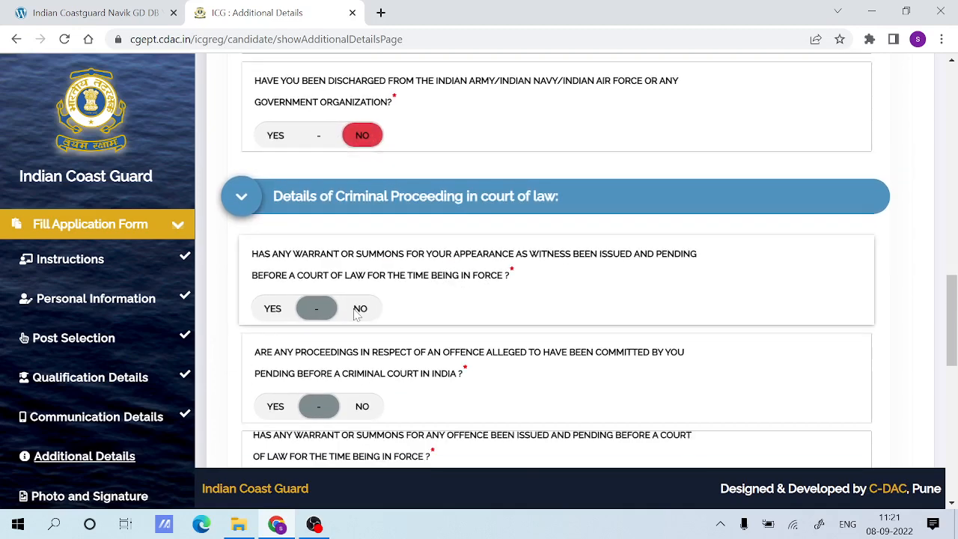
click(359, 309)
click(359, 407)
scroll(360, 410, down, 1)
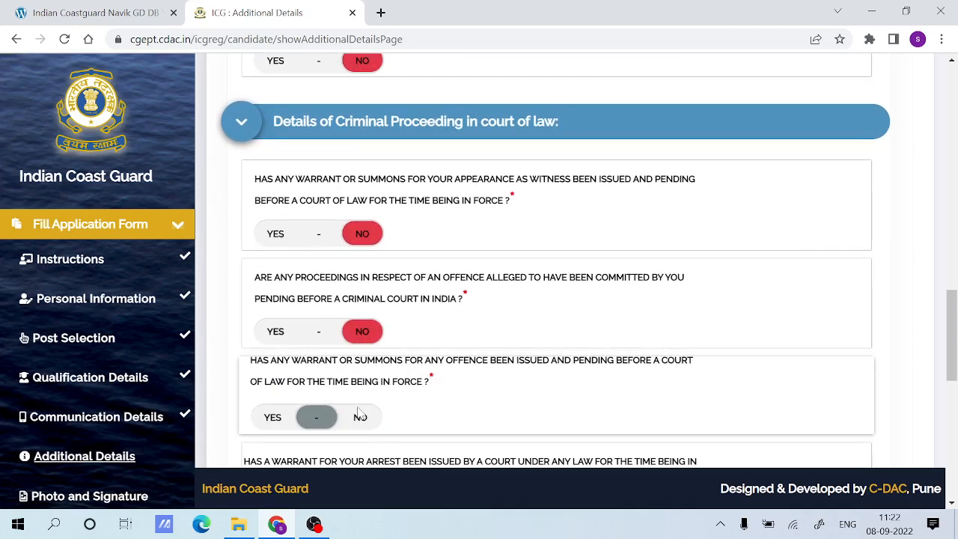
click(359, 414)
scroll(419, 298, down, 2)
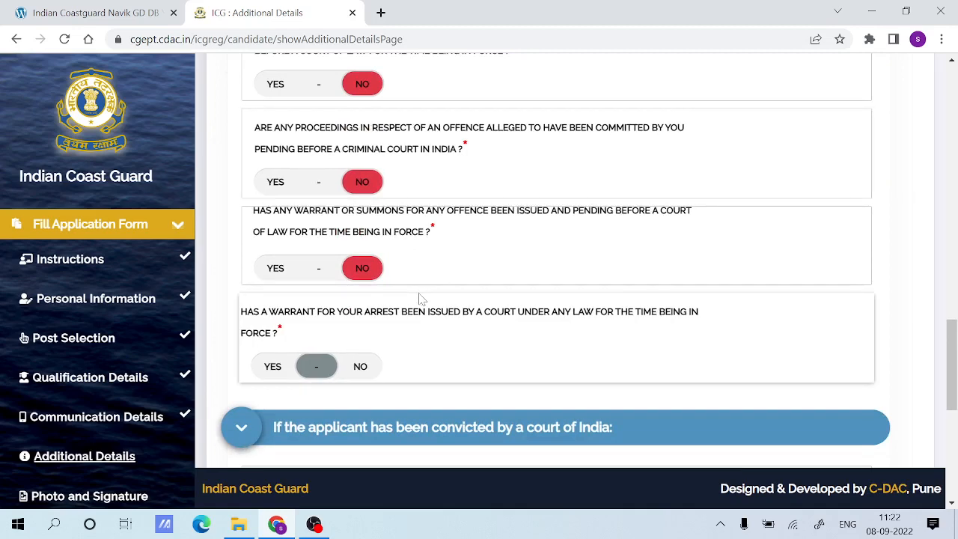
click(359, 366)
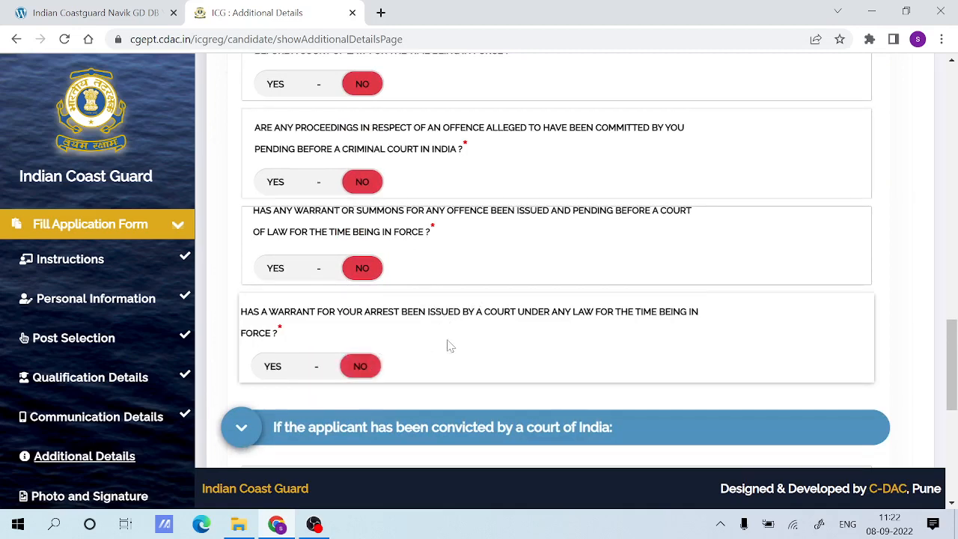
Answer No to having been convicted by a court of India and No to having applied in a higher court for acquittal.
scroll(448, 343, down, 3)
click(361, 330)
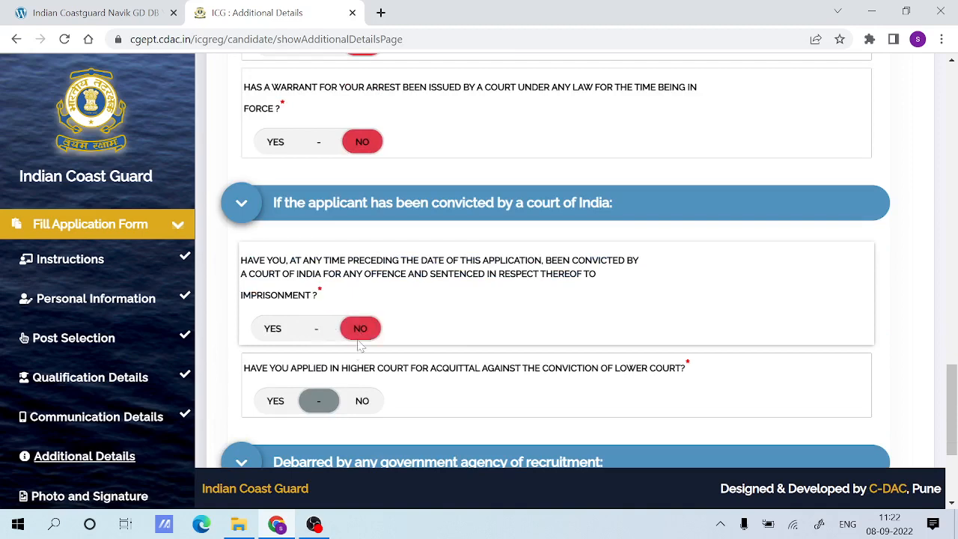
click(360, 400)
Answer No to having been debarred during any recruitment process, and submit the Additional Details.
scroll(408, 368, down, 2)
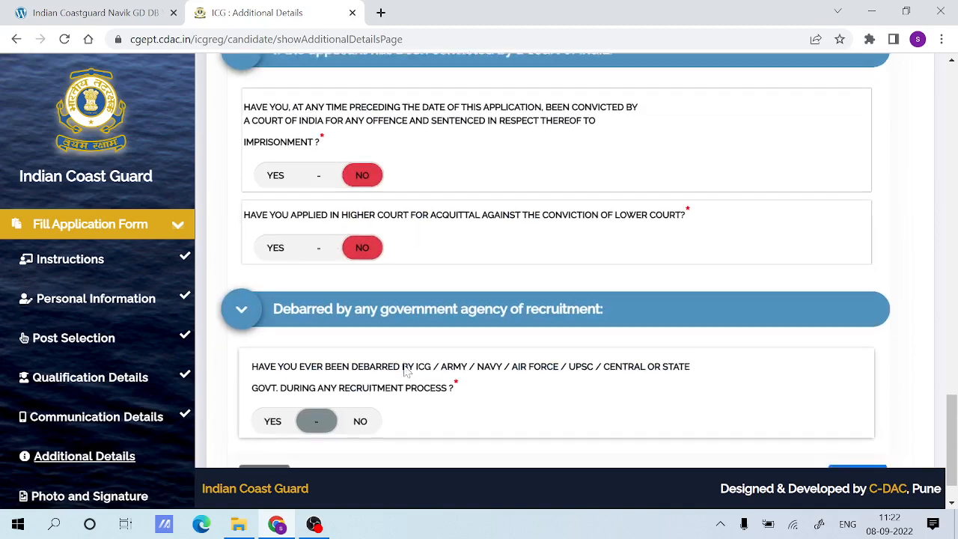
scroll(400, 360, down, 1)
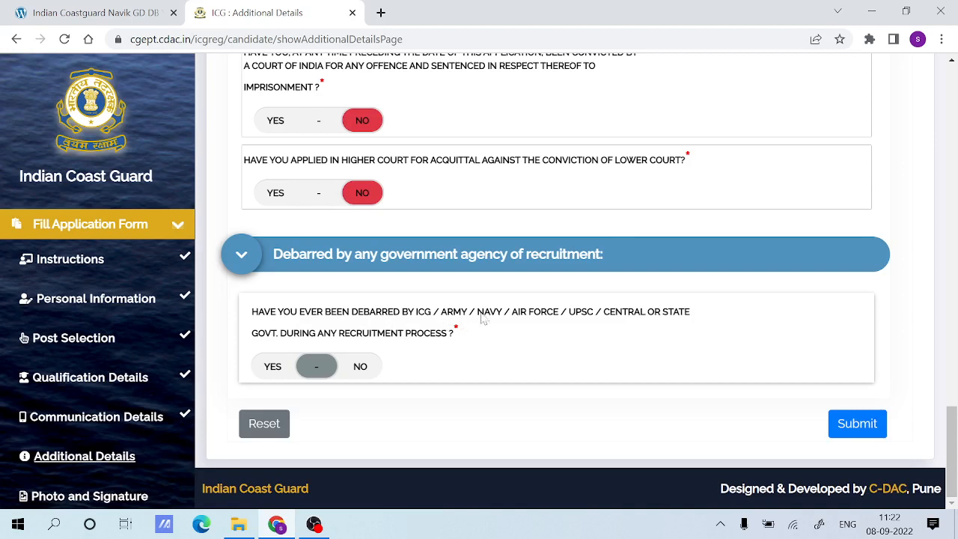
click(365, 365)
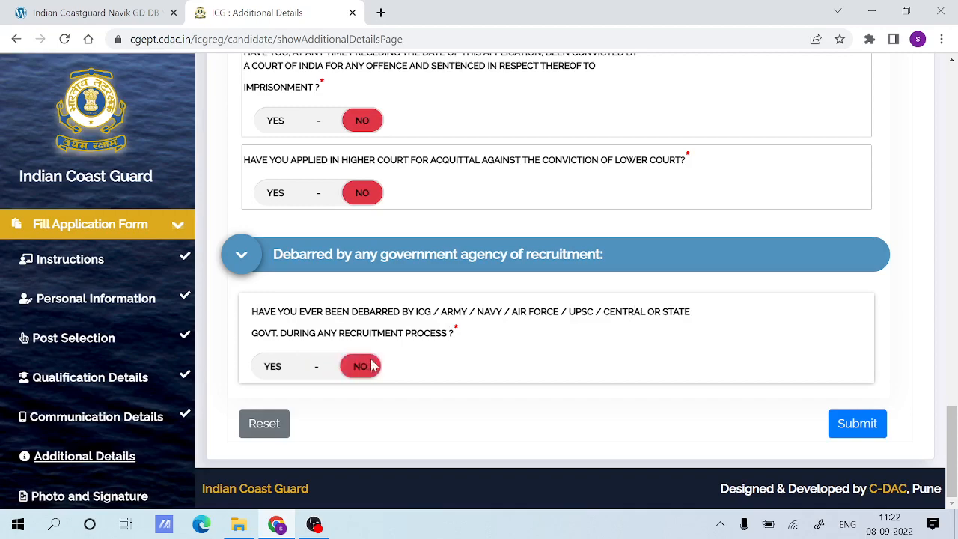
click(850, 424)
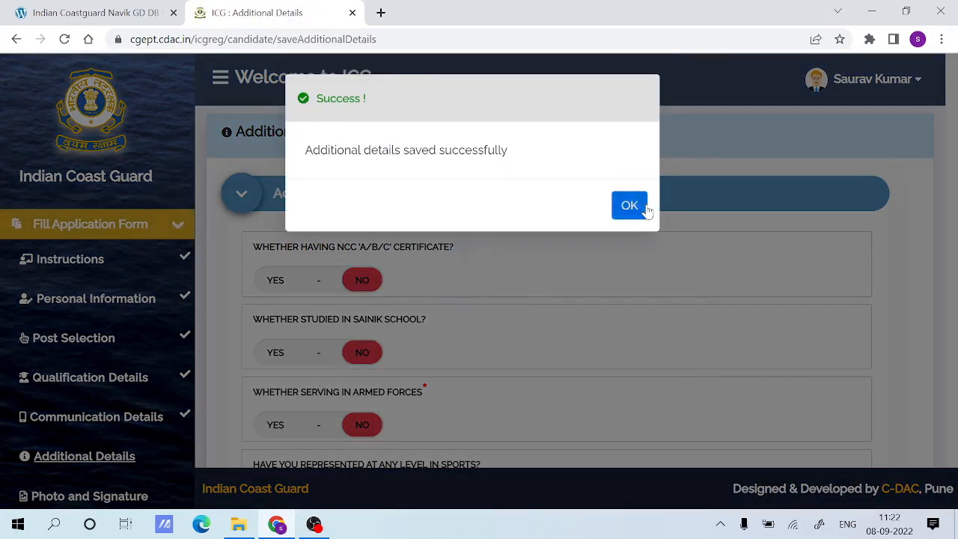
click(629, 205)
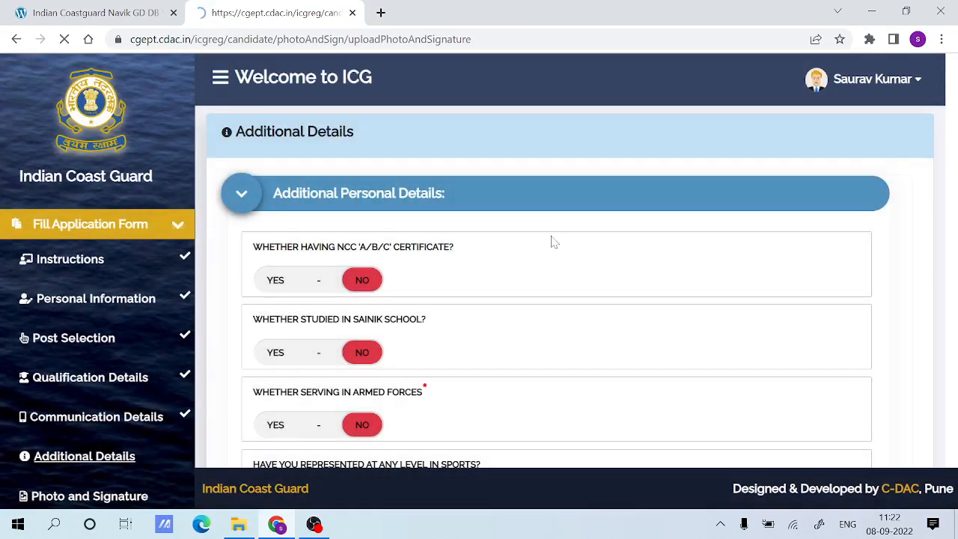
Read the Photo and Signature notes on photo requirements, file format, size and required file names, and examine the upload fields with their images.
scroll(24, 337, down, 2)
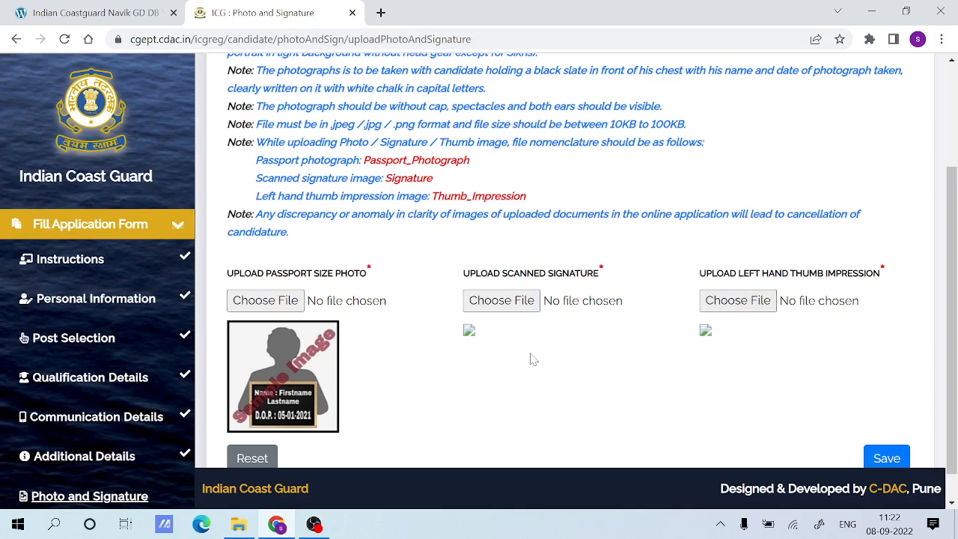
scroll(530, 359, down, 1)
scroll(534, 357, up, 2)
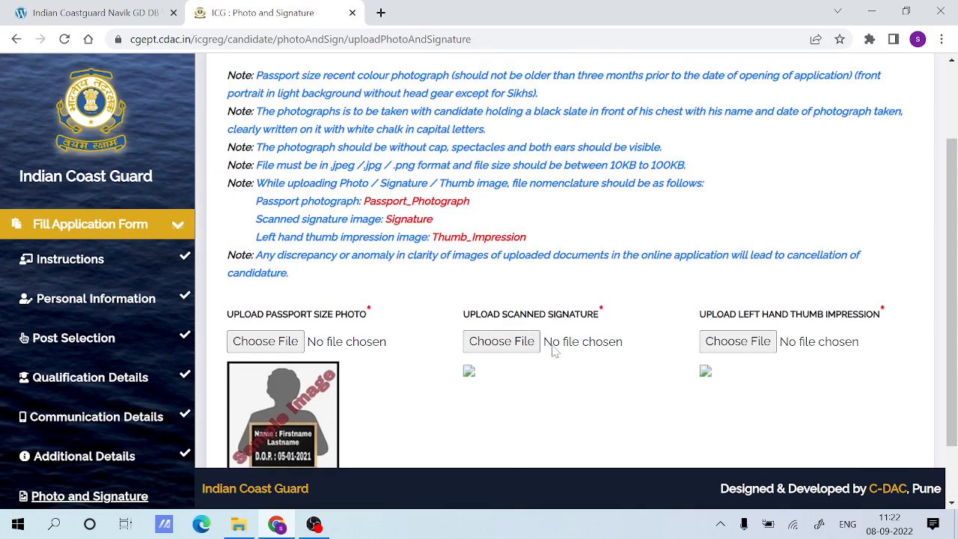
scroll(554, 352, down, 1)
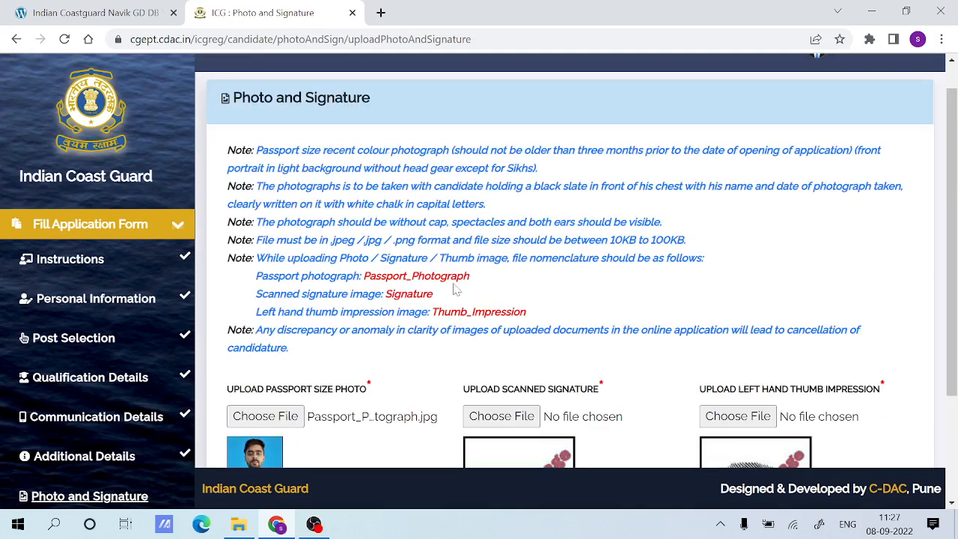
scroll(452, 289, down, 2)
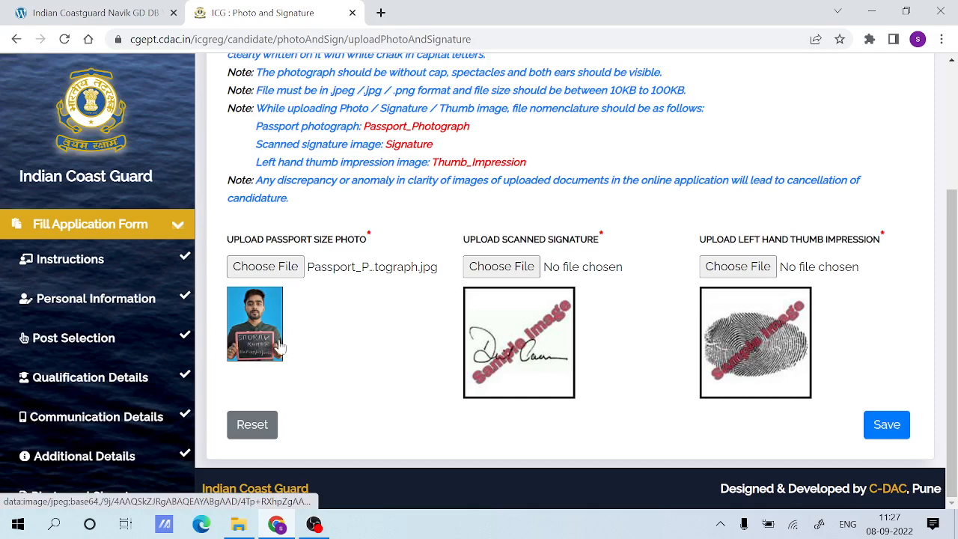
scroll(327, 348, up, 1)
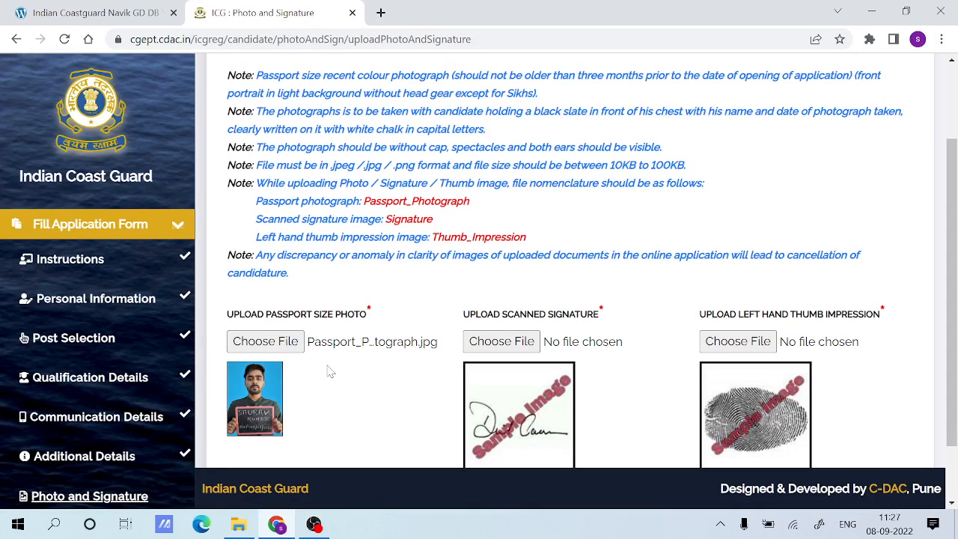
scroll(341, 371, up, 1)
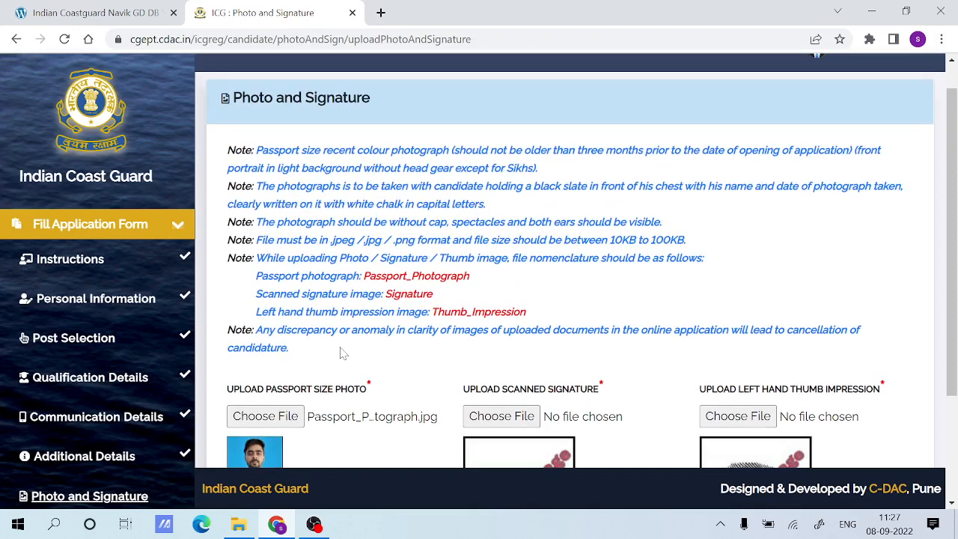
scroll(342, 352, down, 2)
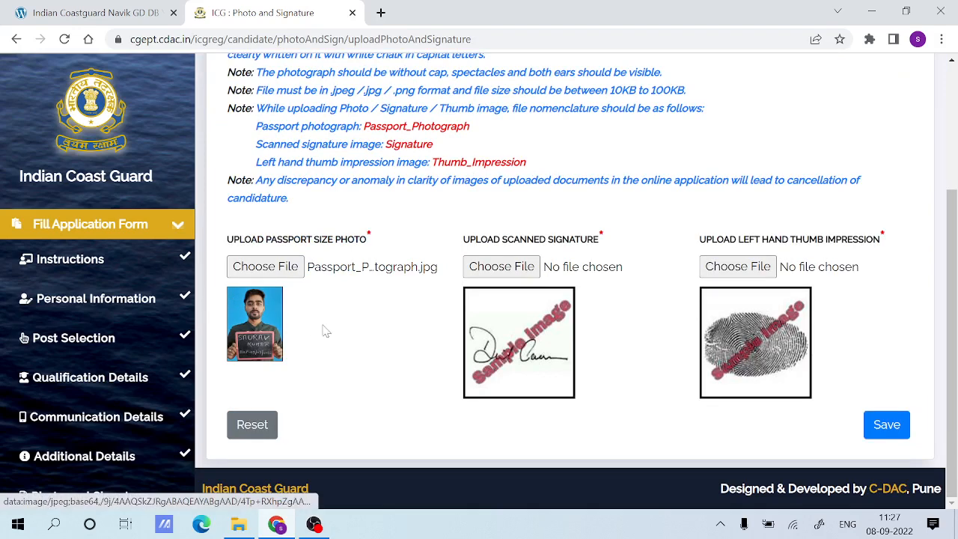
scroll(344, 330, up, 1)
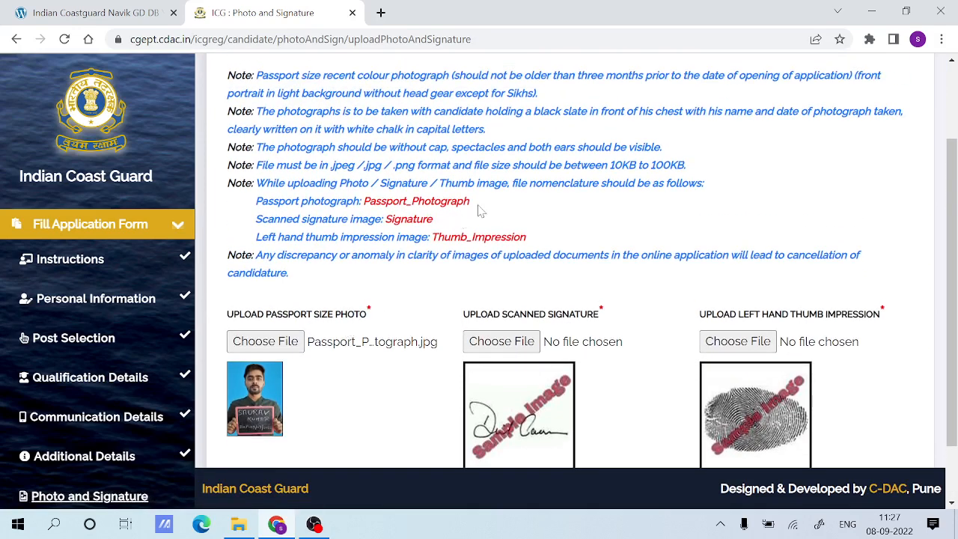
drag(472, 201, 370, 202)
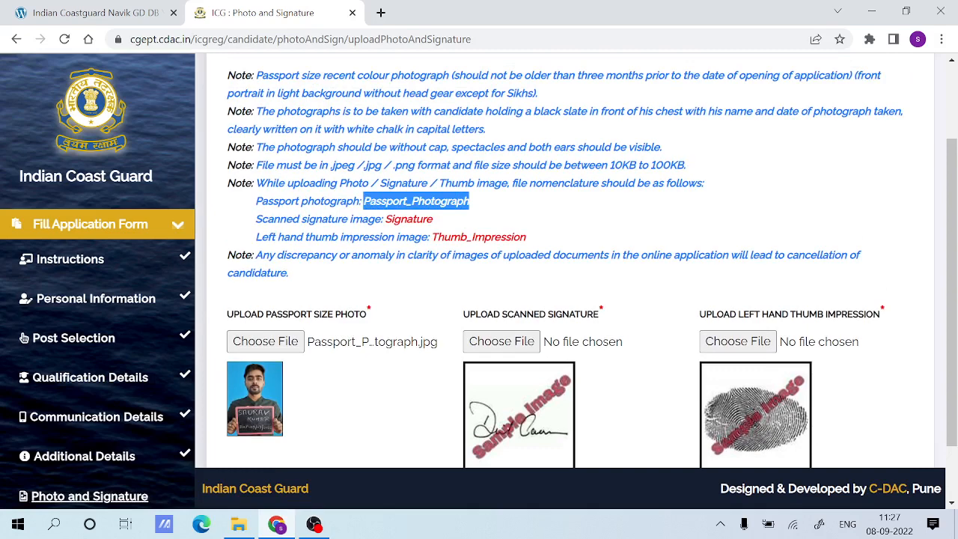
click(491, 207)
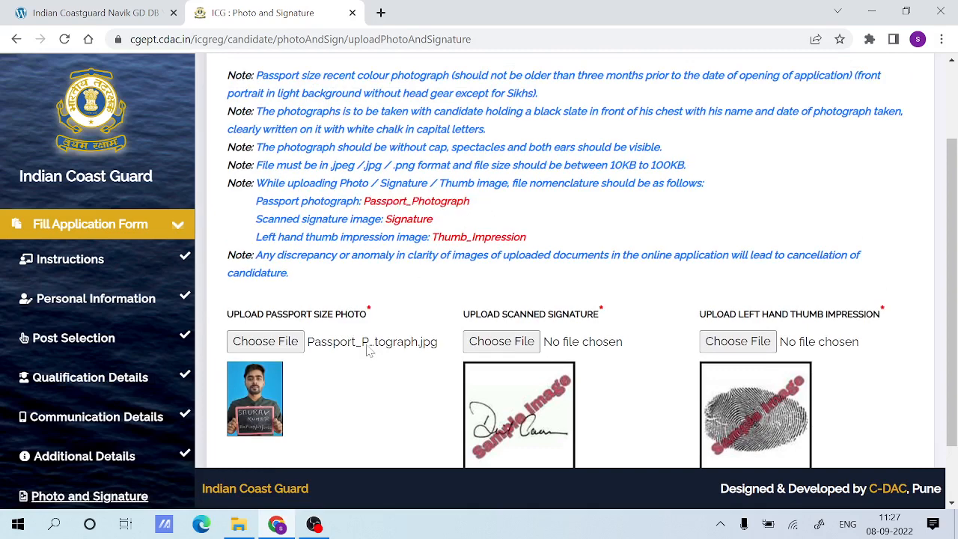
Try to upload the file pic from the My DOC folder as the passport size photo, and dismiss the file name alert.
click(280, 347)
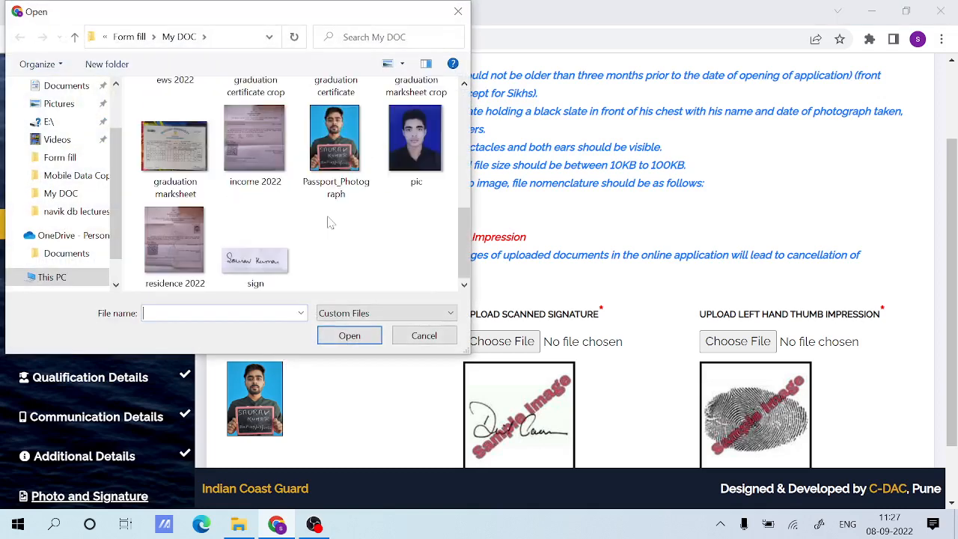
click(416, 173)
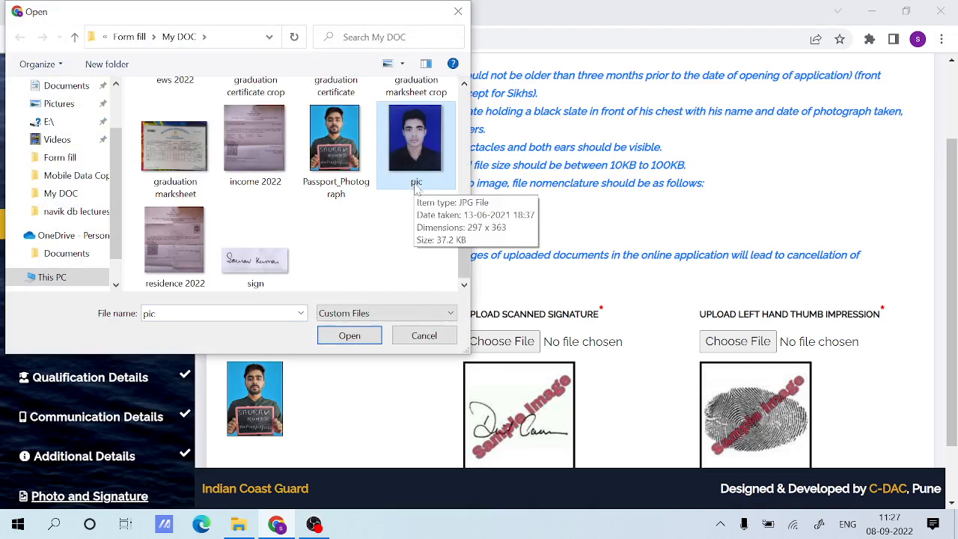
click(349, 335)
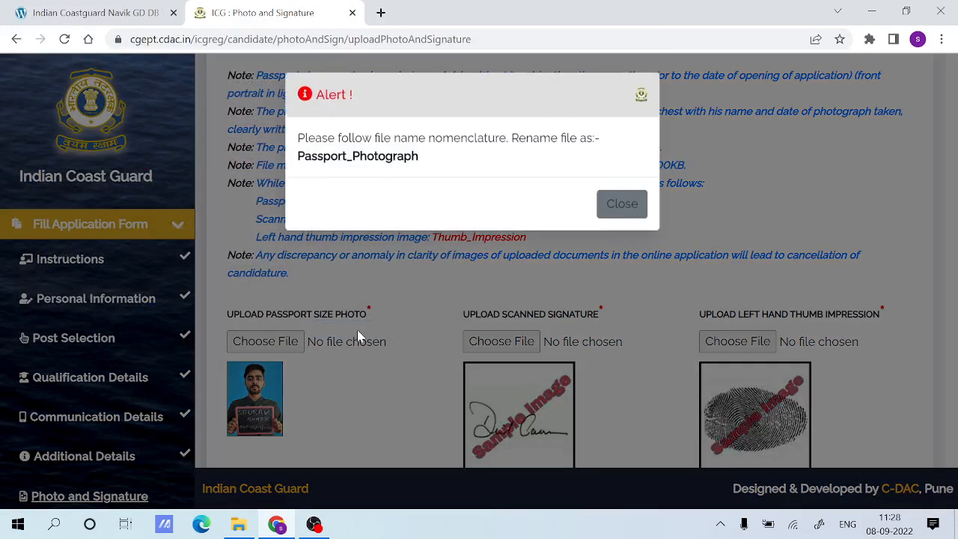
drag(308, 139, 586, 139)
drag(488, 164, 297, 158)
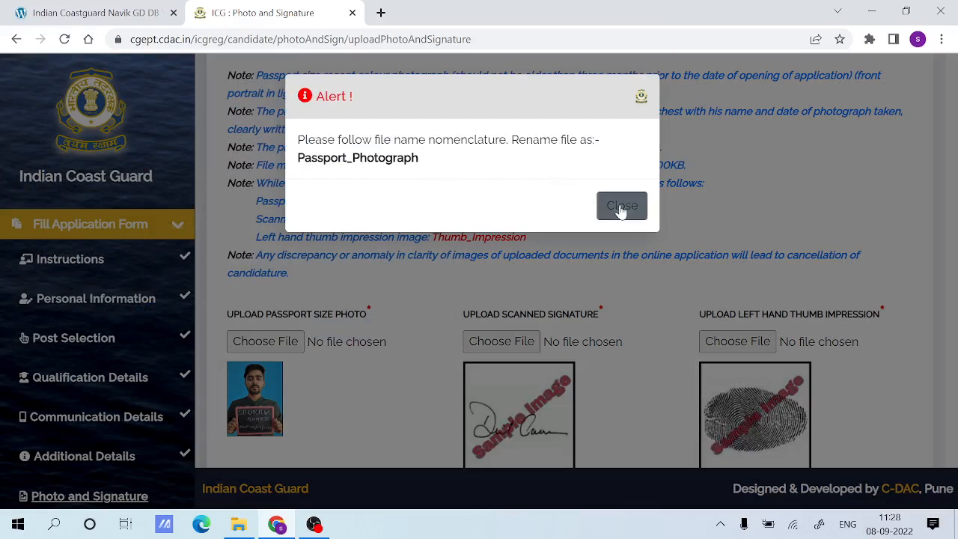
click(620, 207)
Choose the Passport_Photograph file from the My DOC folder as the passport size photo.
click(264, 341)
scroll(336, 222, down, 5)
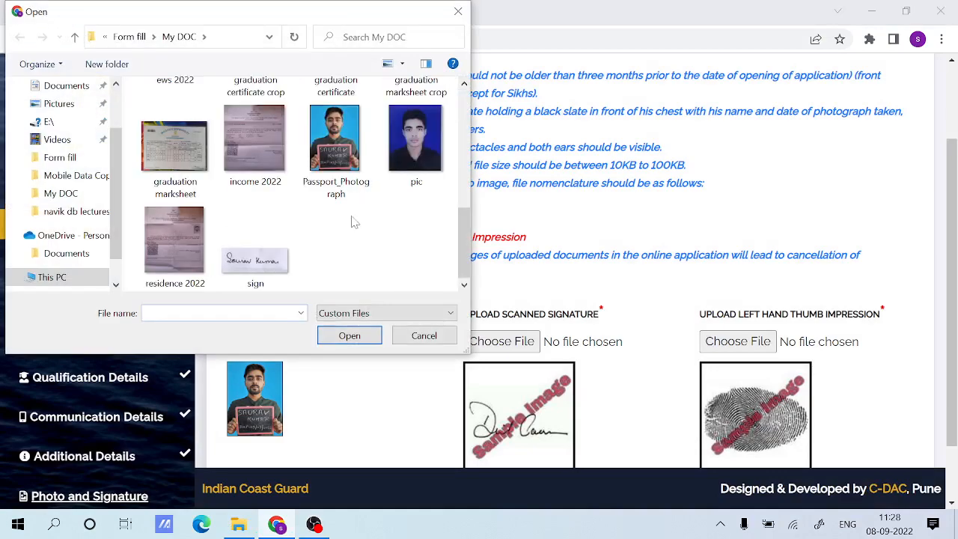
click(356, 184)
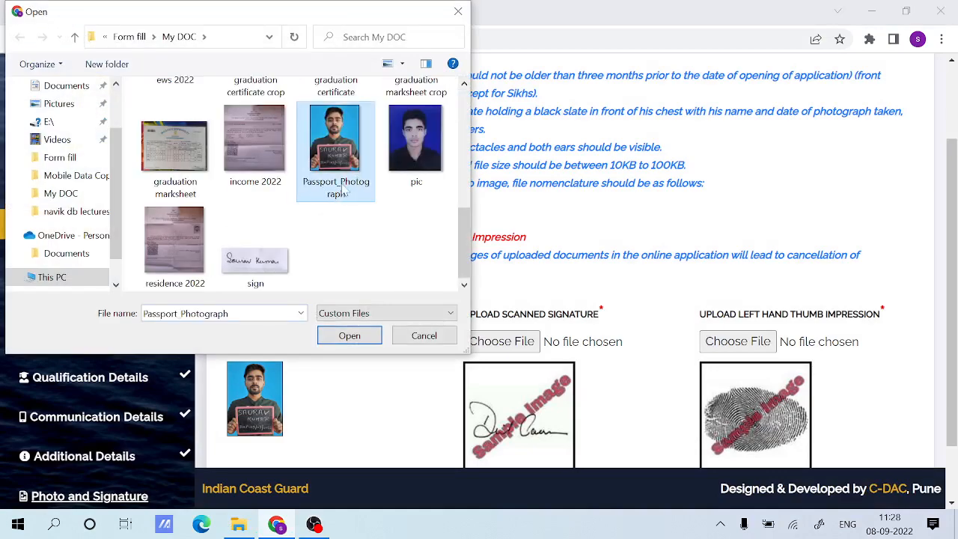
click(349, 334)
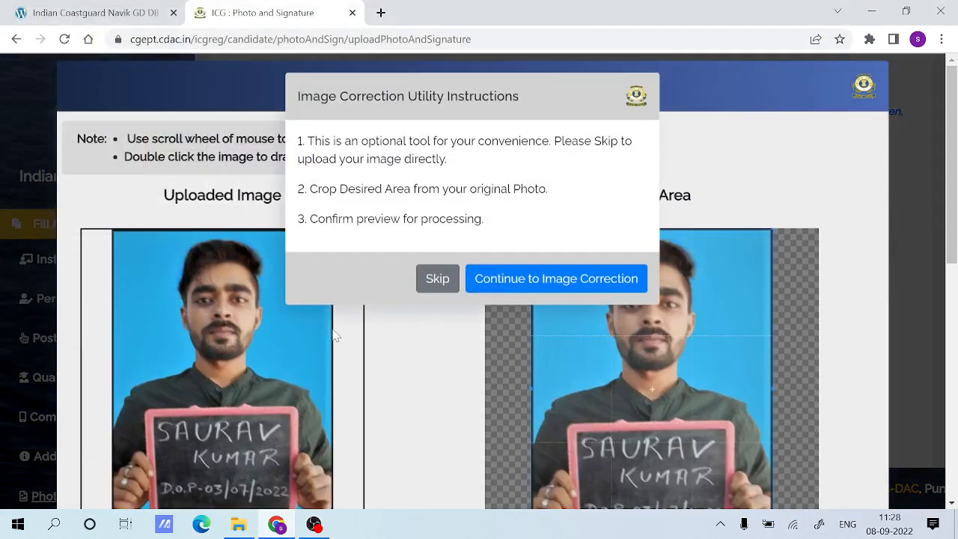
Skip the optional image correction for the passport size photo.
click(442, 281)
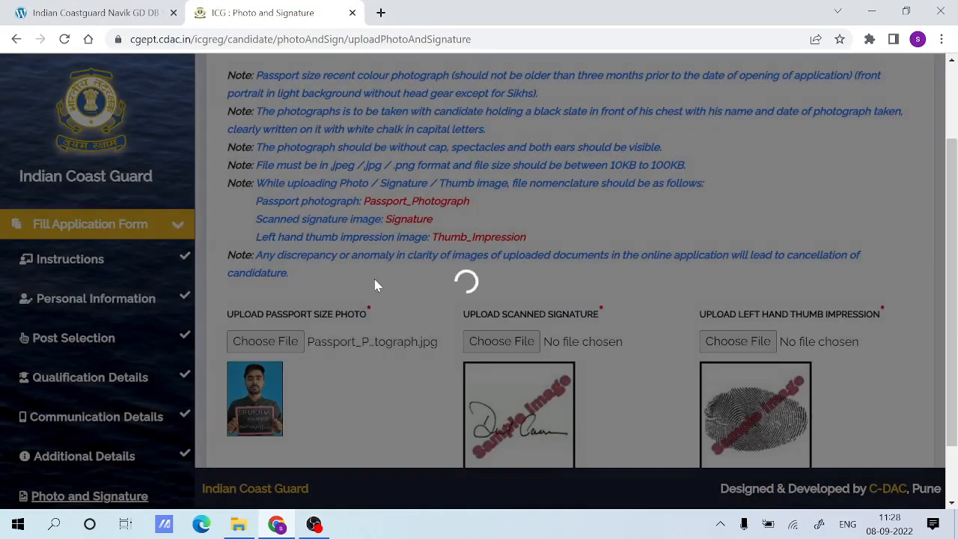
Examine the signature and left hand thumb impression upload fields and the file names required for them in the notes.
scroll(494, 303, down, 1)
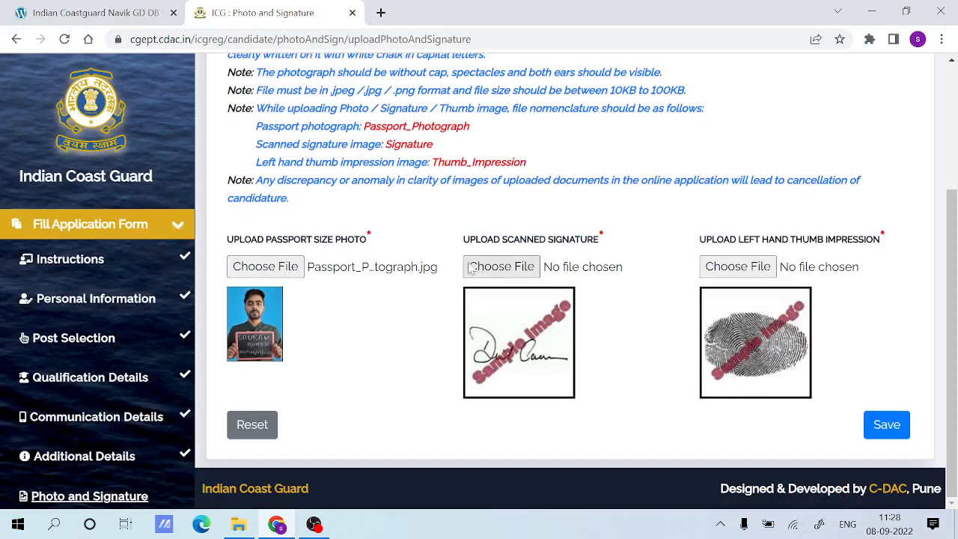
drag(464, 239, 613, 243)
click(613, 243)
scroll(614, 243, up, 1)
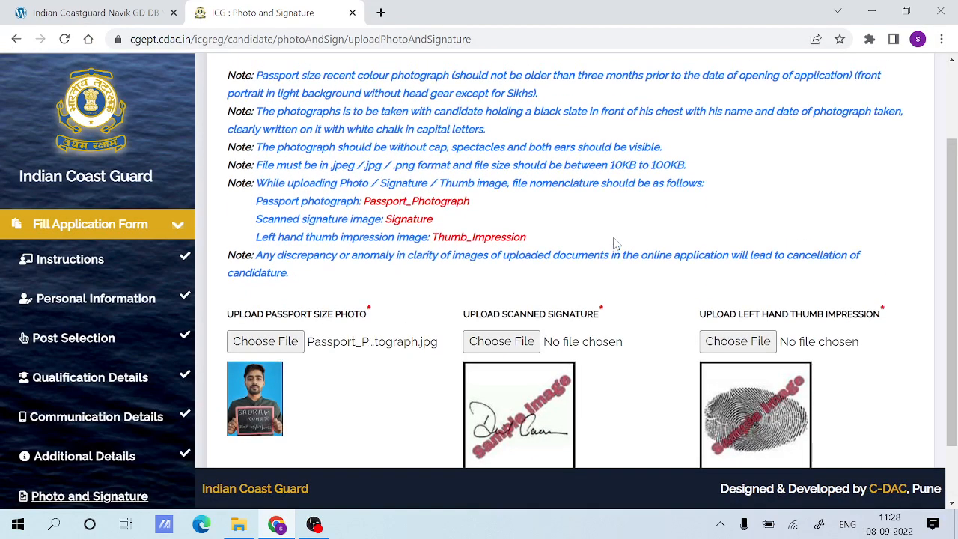
double_click(429, 219)
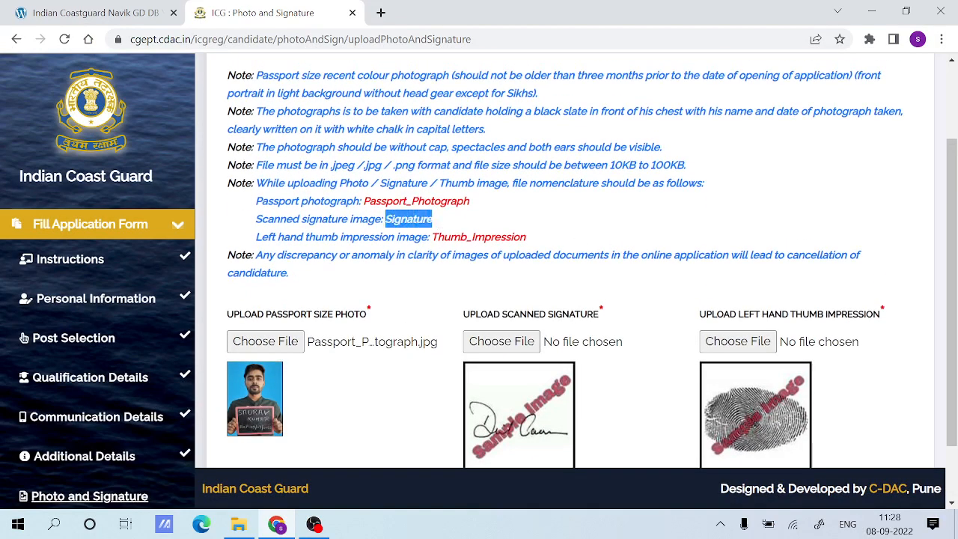
click(498, 223)
drag(708, 322, 891, 318)
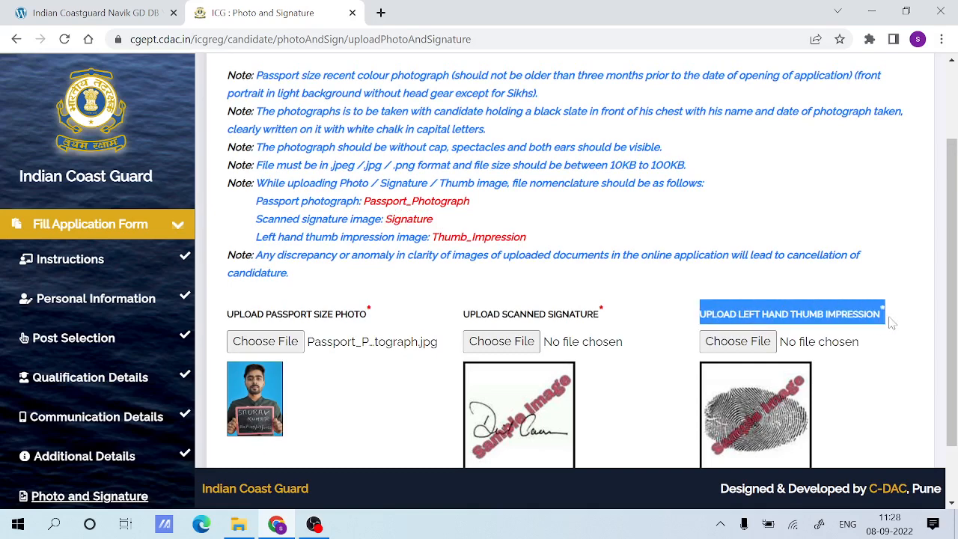
click(797, 302)
drag(552, 243, 437, 238)
click(598, 217)
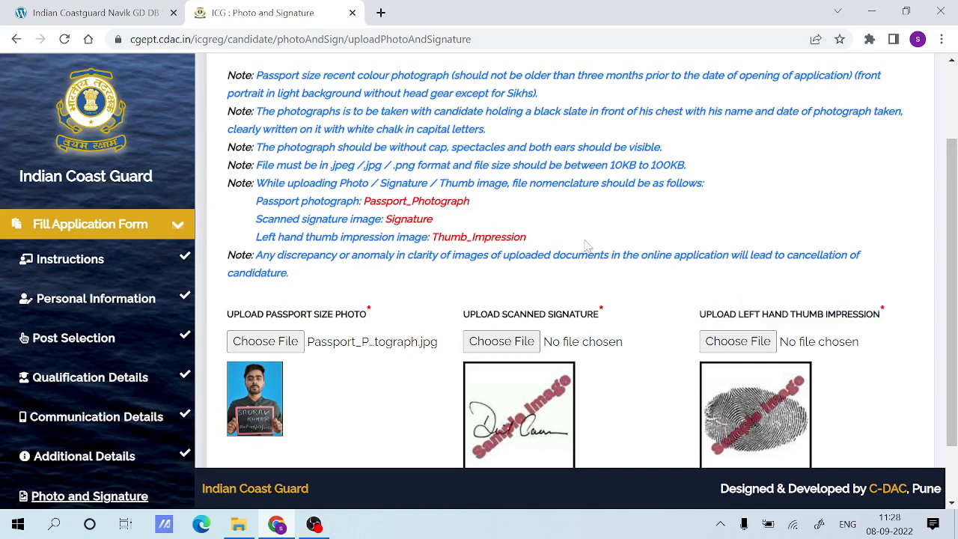
Save the uploaded passport photo, scanned signature and left hand thumb impression, and accept the confirmation.
scroll(587, 247, down, 1)
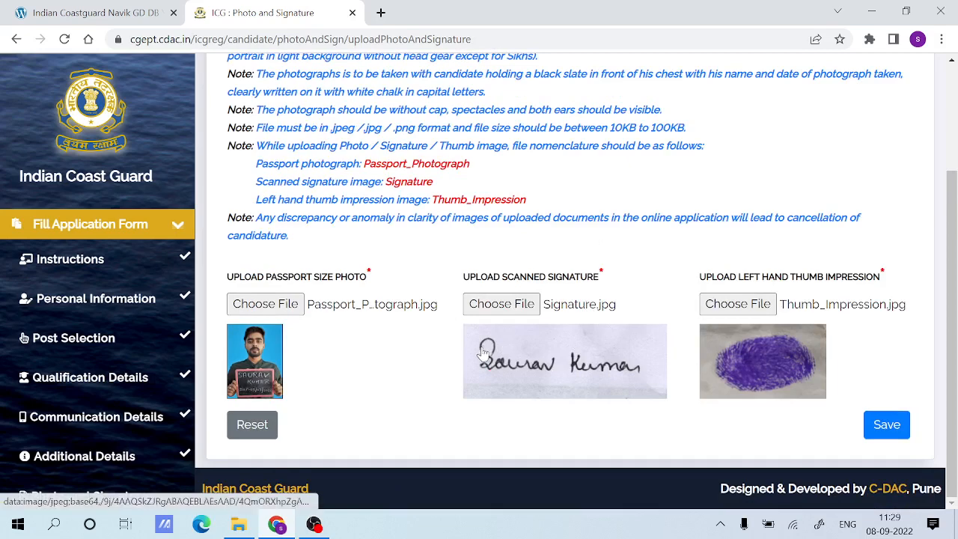
click(887, 426)
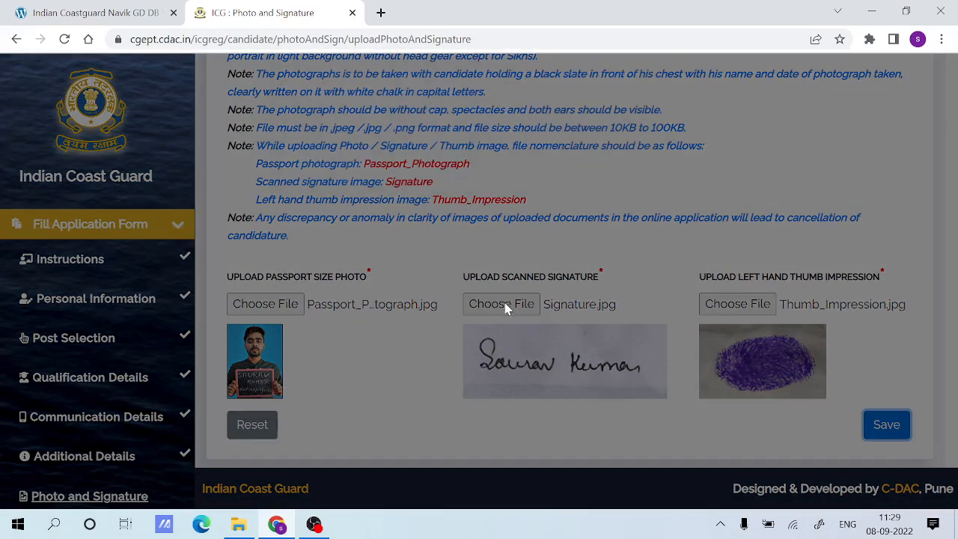
click(633, 187)
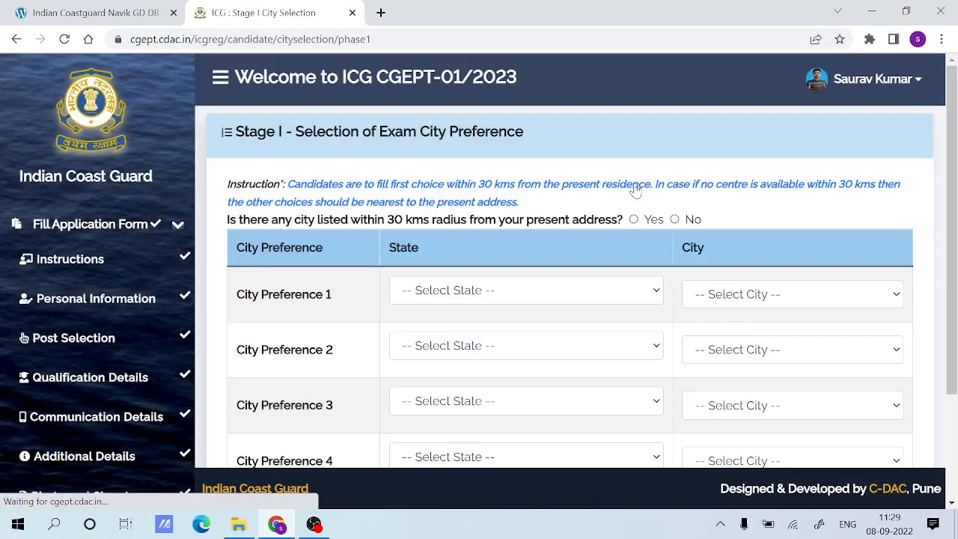
Set Stage I City Preference 1 to the state Bihar and the city Patna.
scroll(458, 269, down, 2)
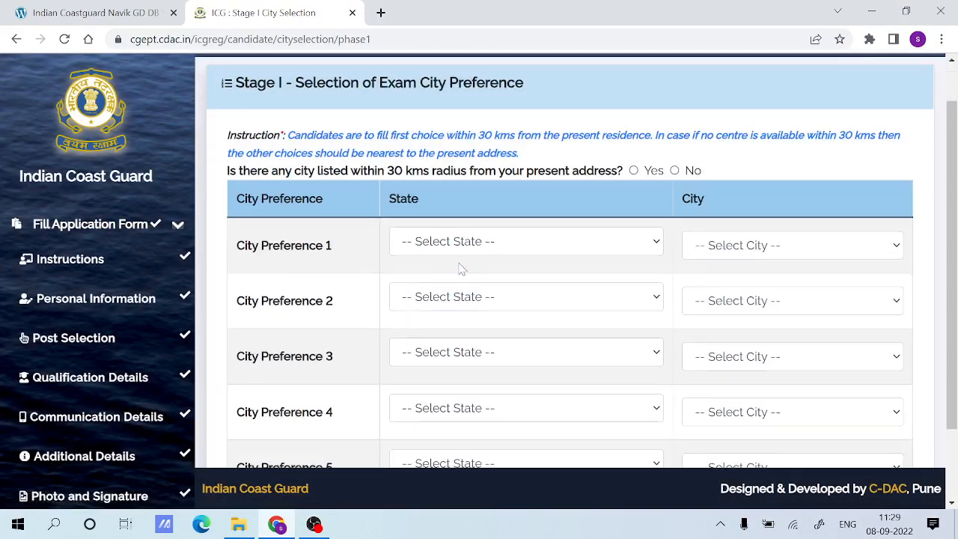
scroll(459, 269, up, 2)
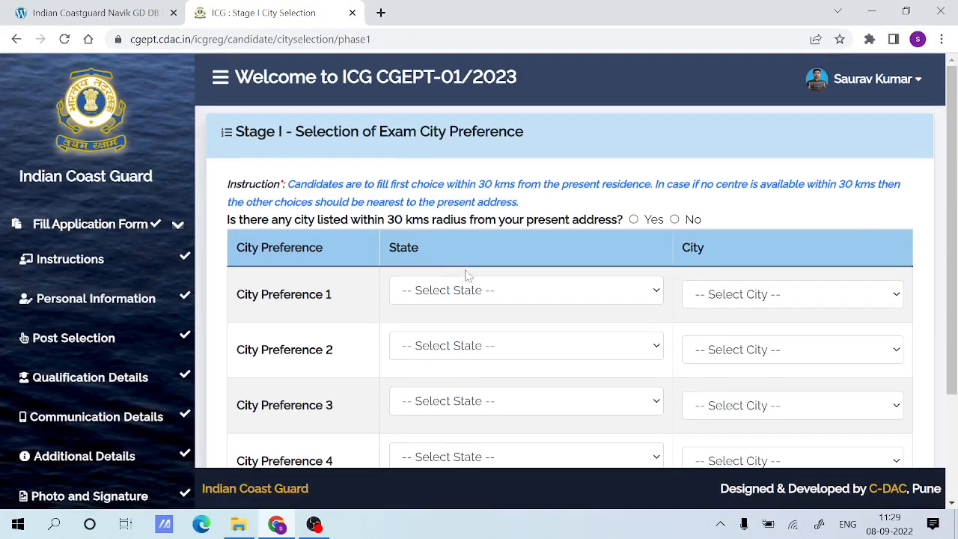
click(483, 297)
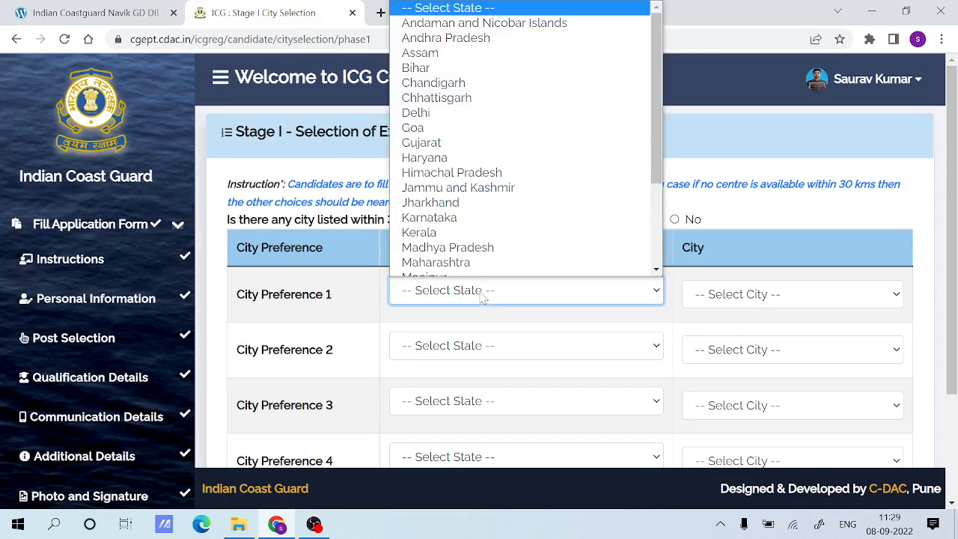
scroll(448, 113, down, 1)
click(424, 43)
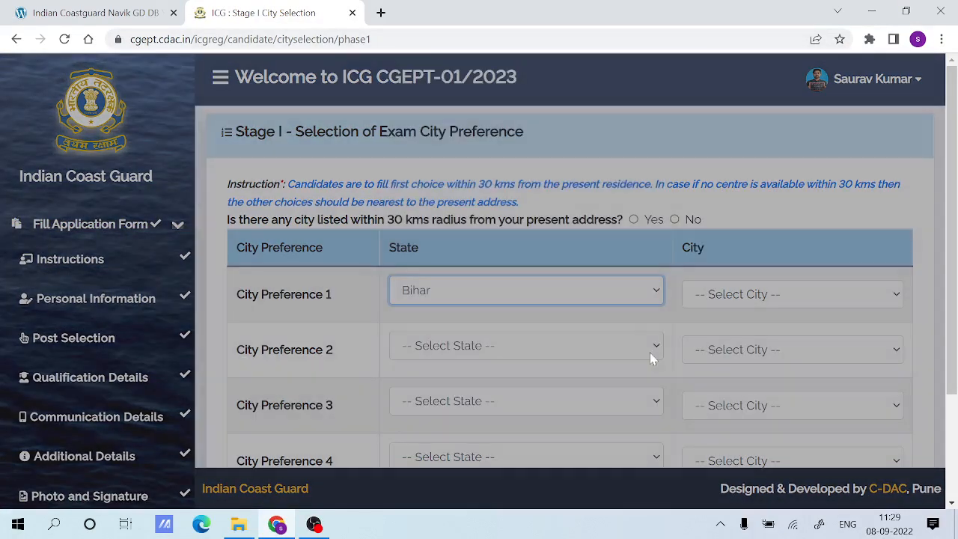
click(737, 295)
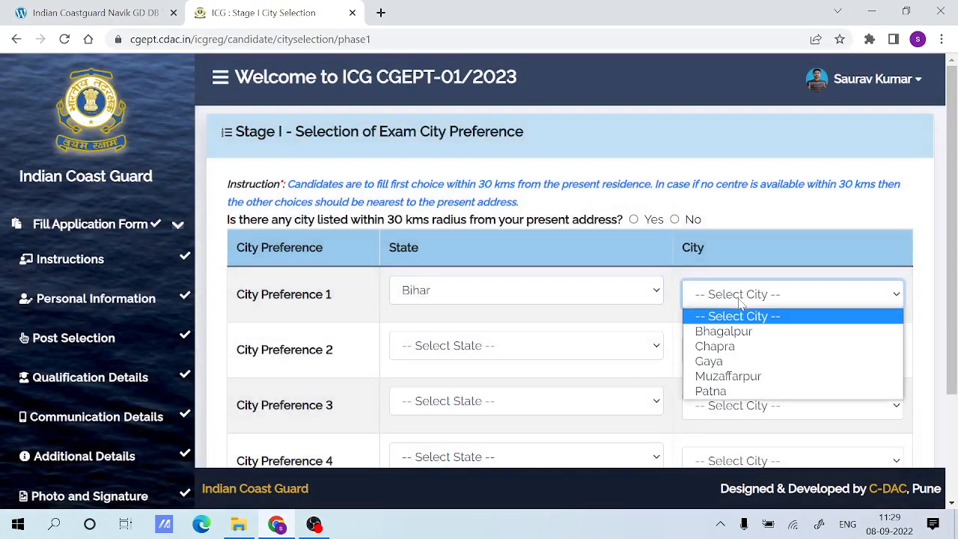
click(714, 390)
Set Stage I City Preference 2 to the state Bihar and the city Muzaffarpur.
click(488, 349)
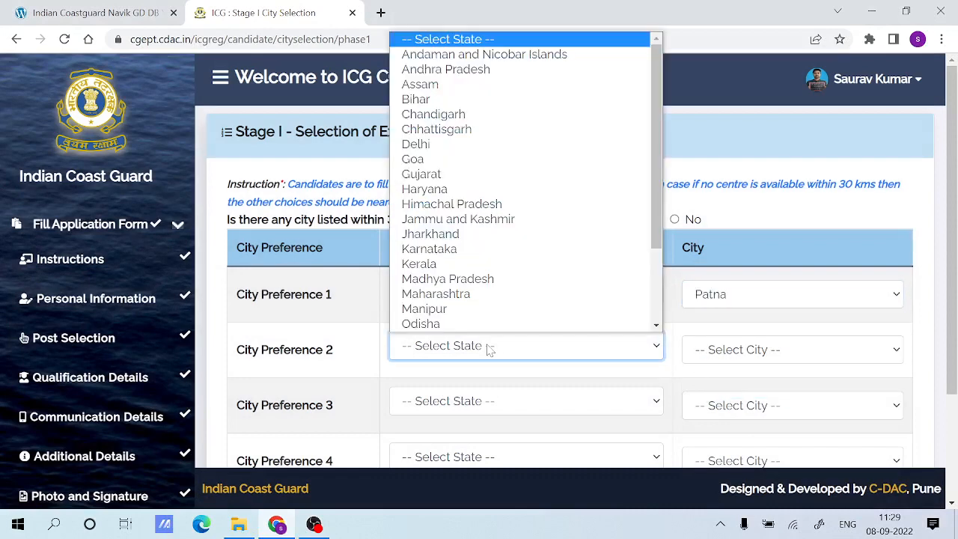
scroll(449, 187, down, 1)
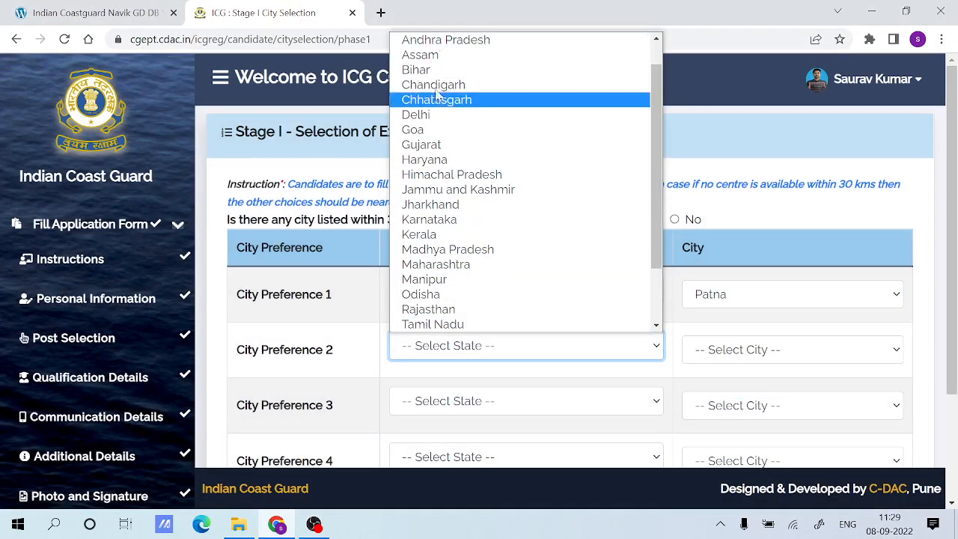
click(424, 71)
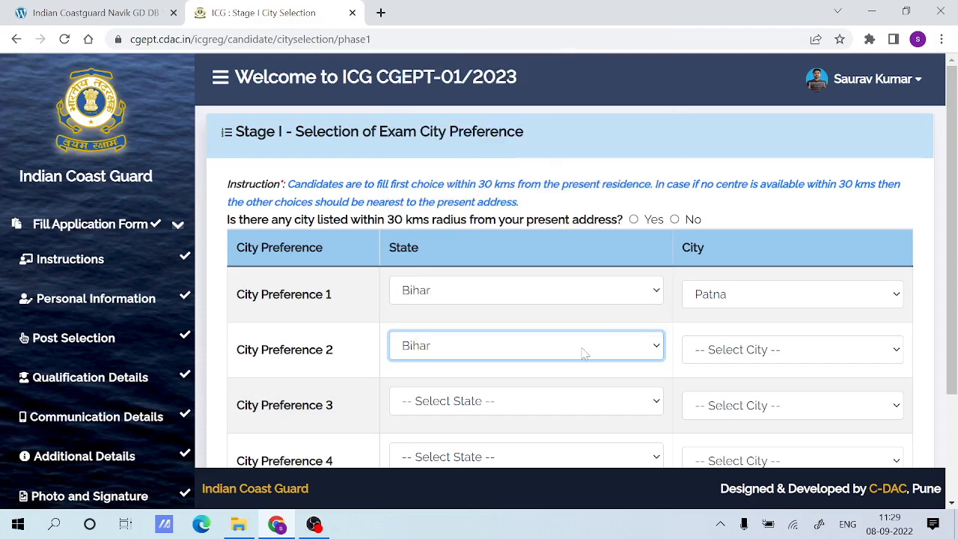
click(720, 349)
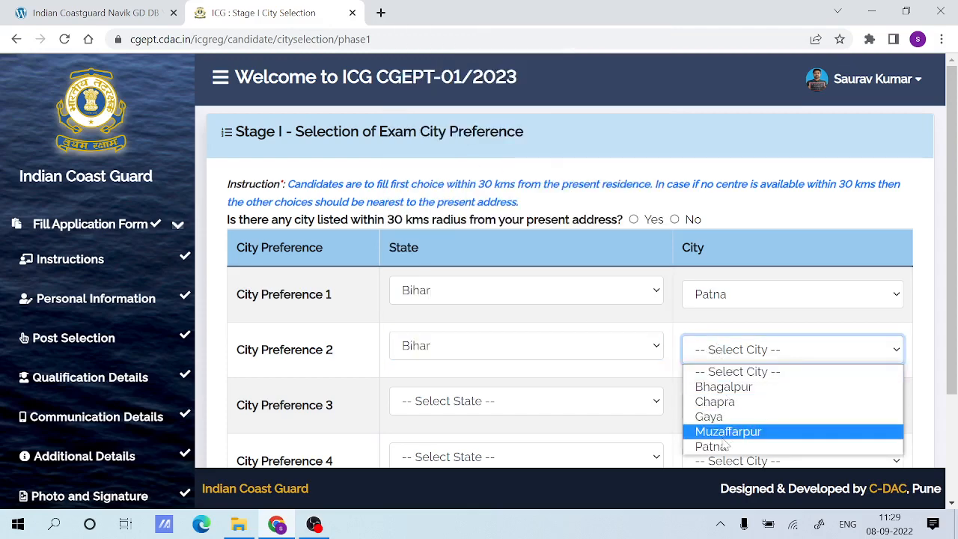
click(726, 432)
Set Stage I City Preference 3 to the state Delhi and the city Delhi and NCR.
scroll(641, 342, down, 1)
click(494, 323)
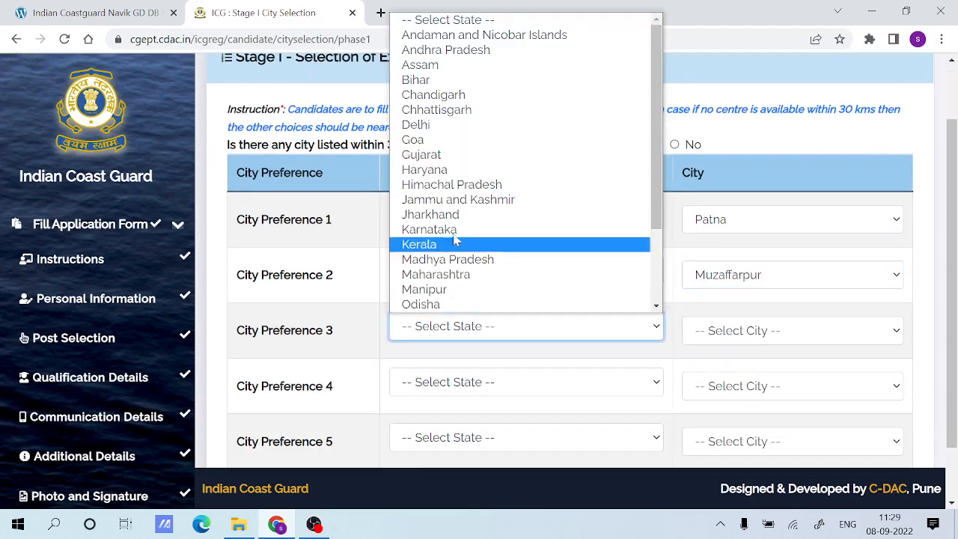
click(425, 127)
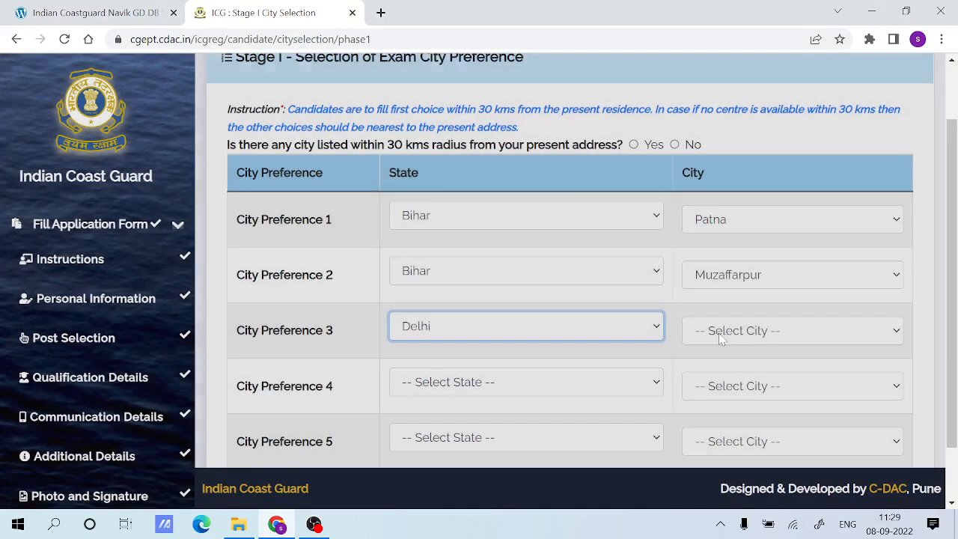
click(730, 330)
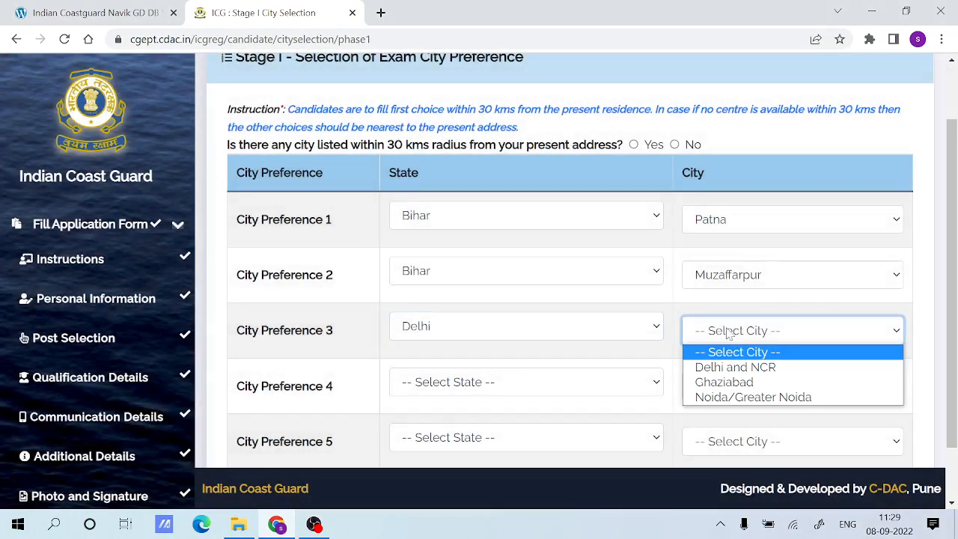
click(729, 367)
Set Stage I City Preference 4 to the state Jharkhand and the city Ranchi.
click(437, 384)
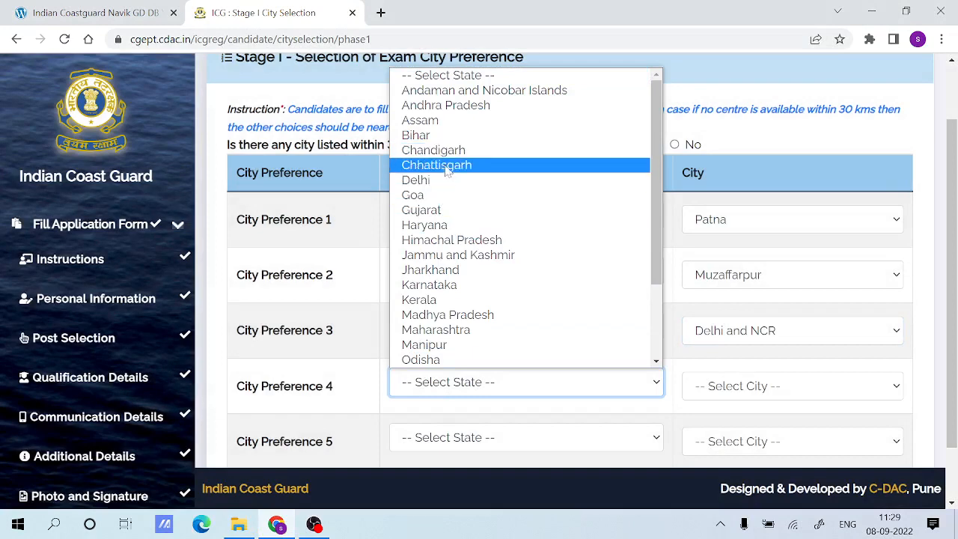
click(434, 269)
scroll(651, 301, down, 1)
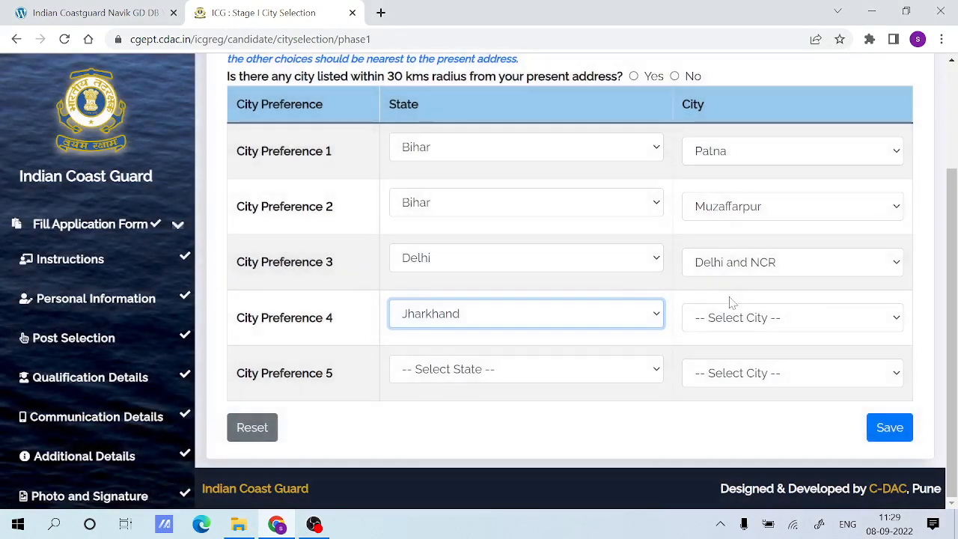
click(739, 318)
click(730, 384)
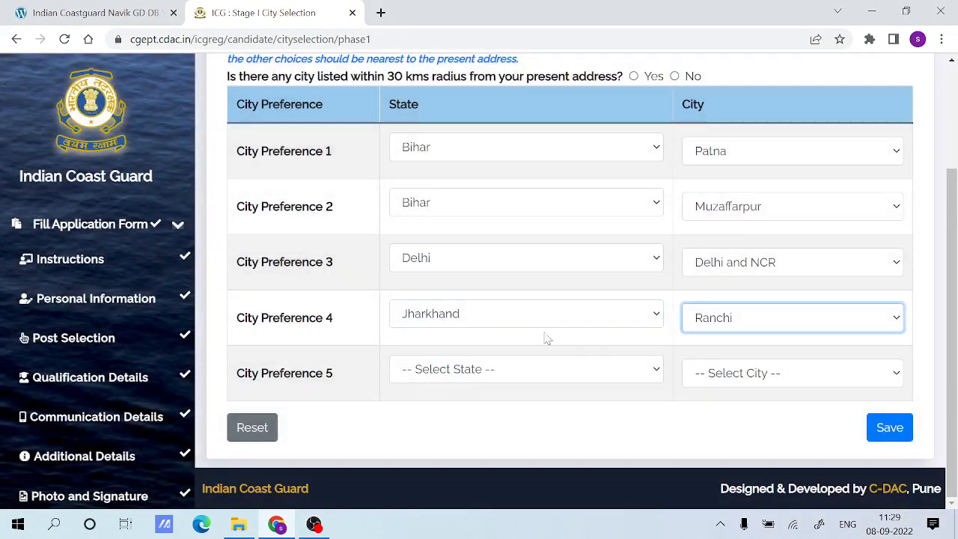
Set Stage I City Preference 5 to the state Bihar and the city Gaya.
click(502, 372)
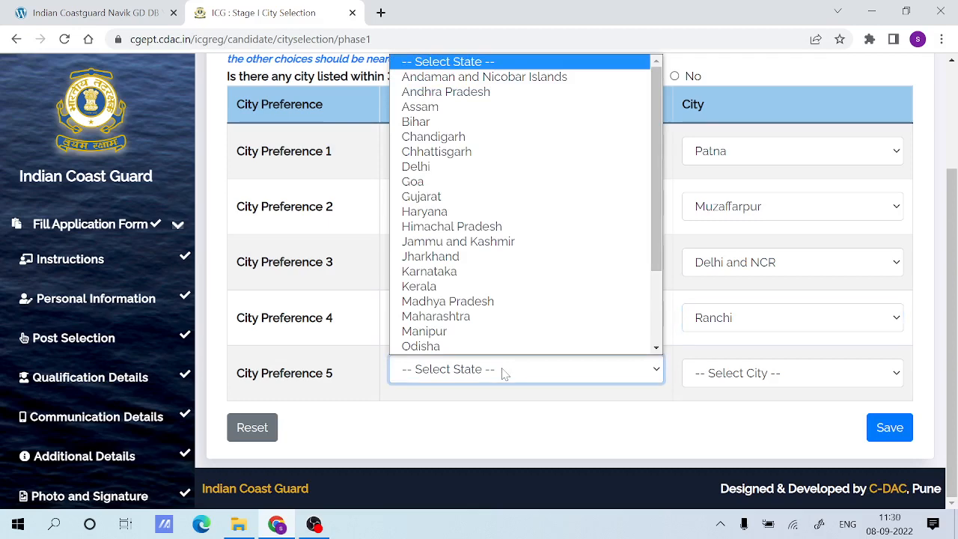
click(427, 123)
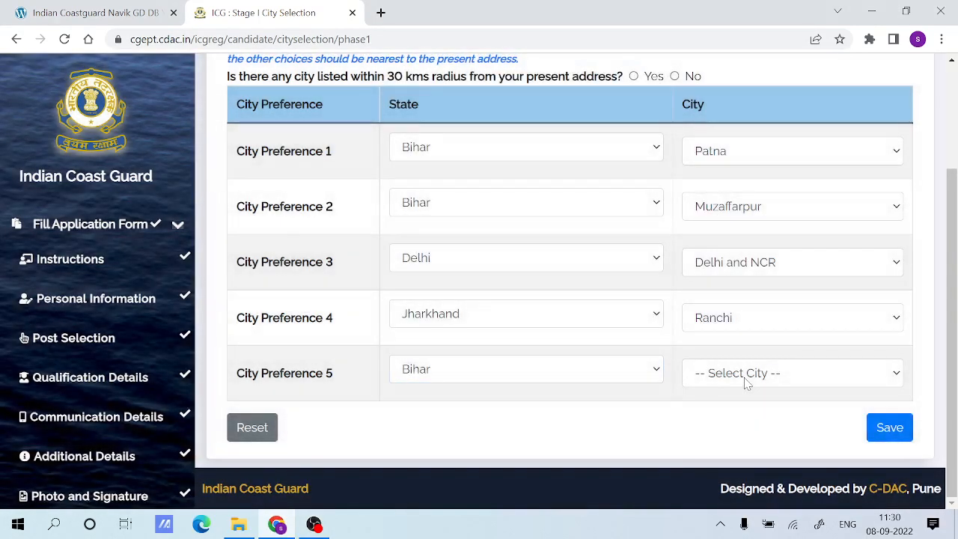
click(743, 374)
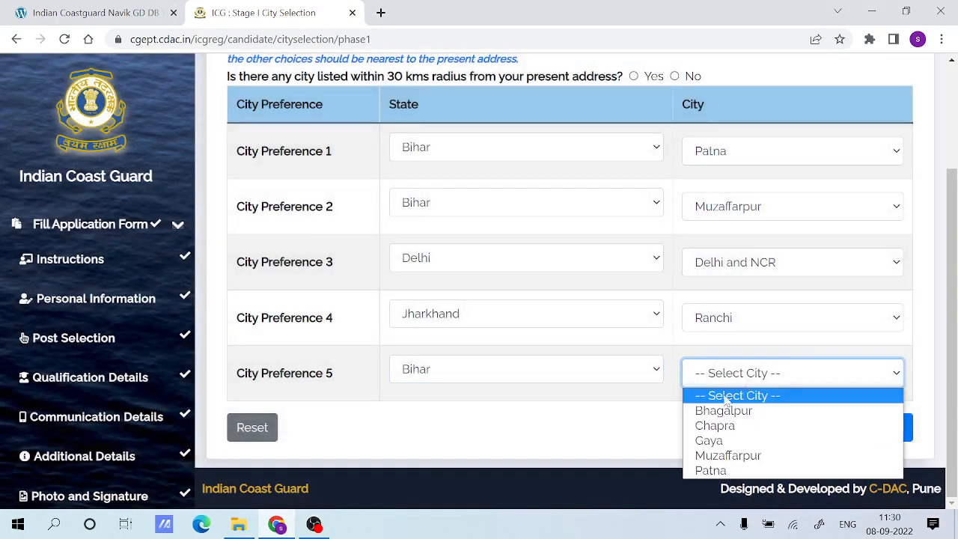
click(709, 440)
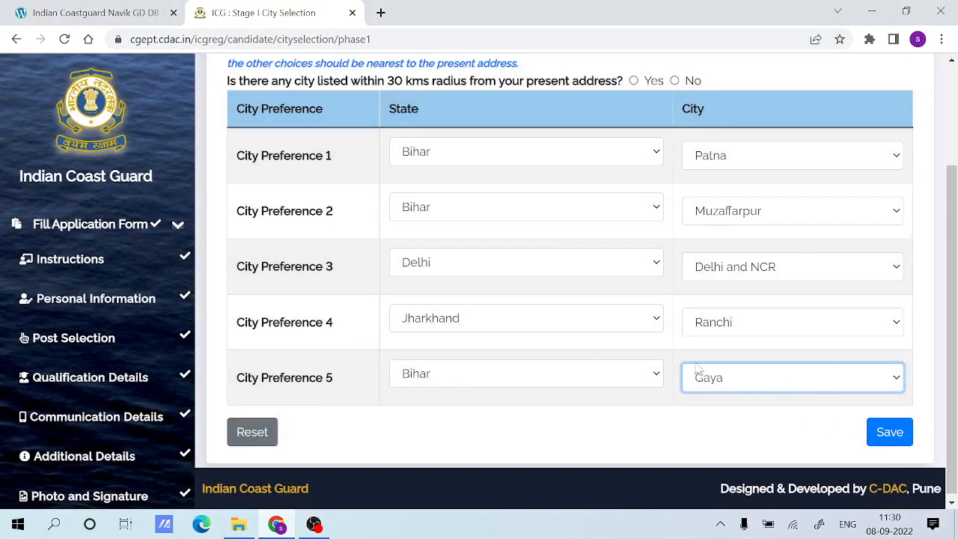
Answer Yes to a city being listed within 30 kms of the present address, and save and confirm the Stage I city preferences.
scroll(587, 295, up, 2)
drag(241, 219, 599, 220)
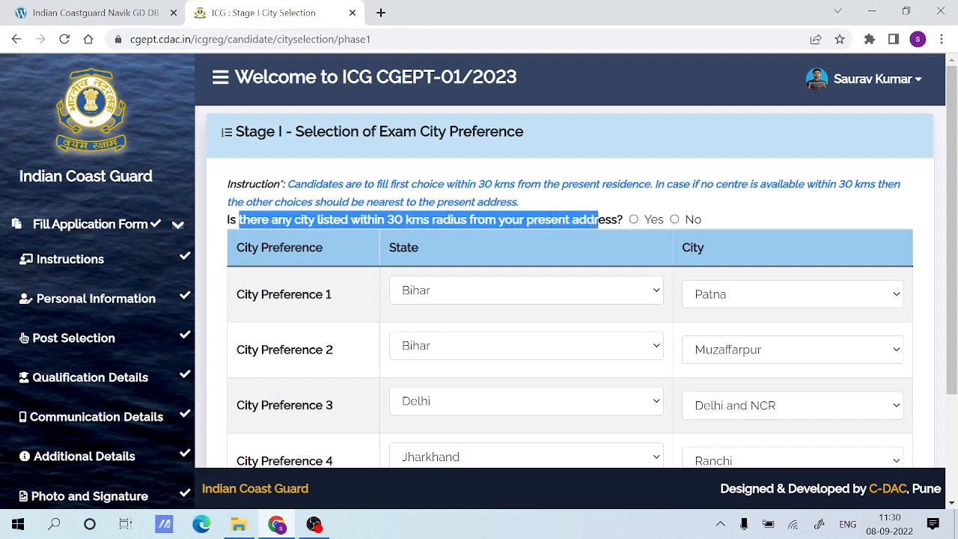
click(598, 219)
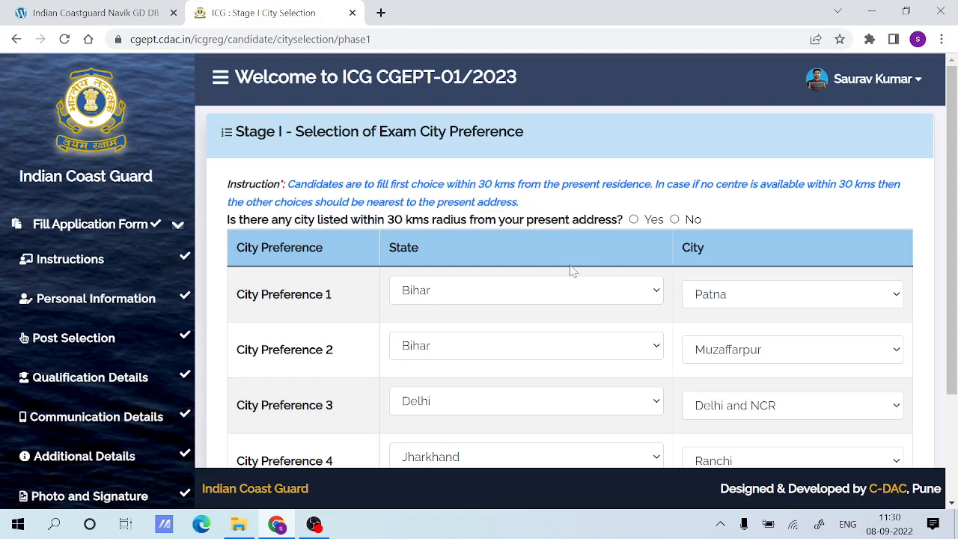
click(634, 219)
scroll(598, 307, down, 3)
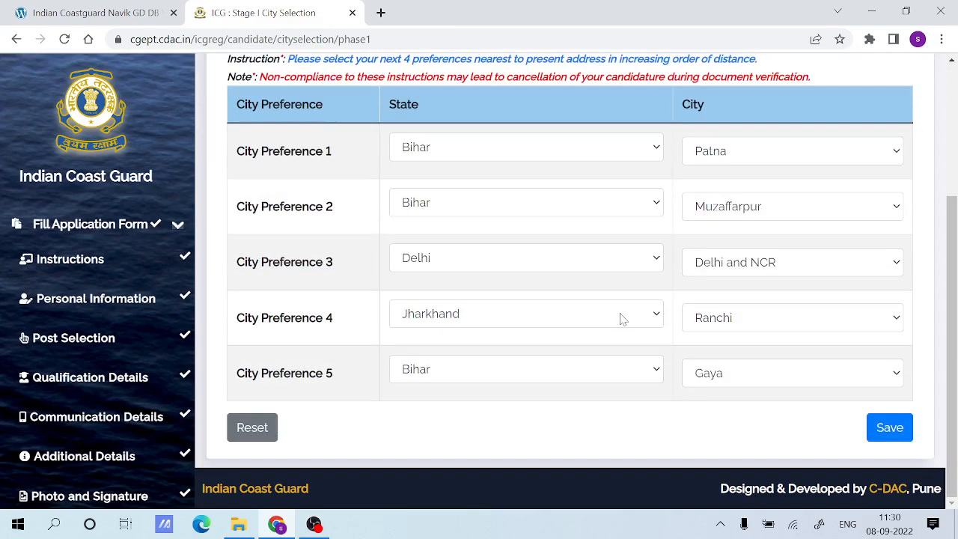
click(871, 425)
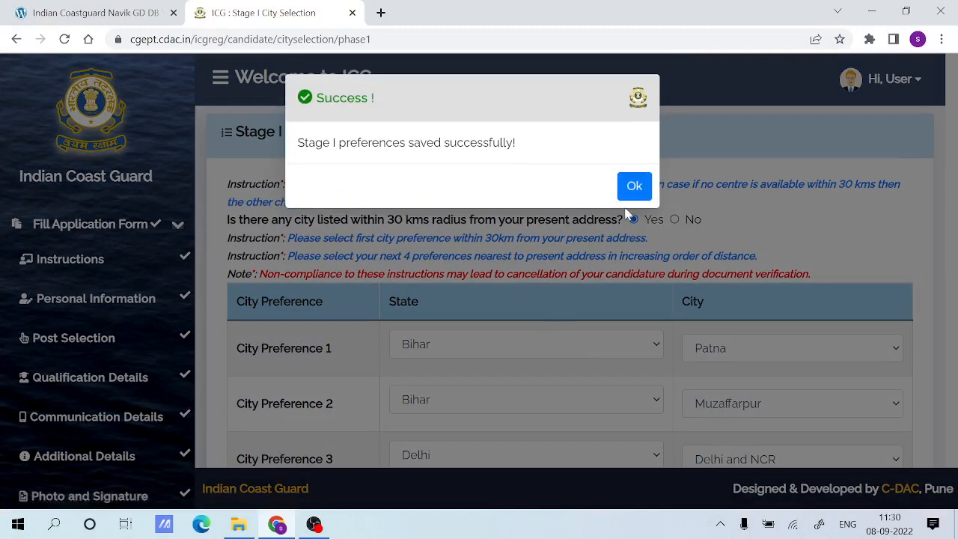
click(633, 186)
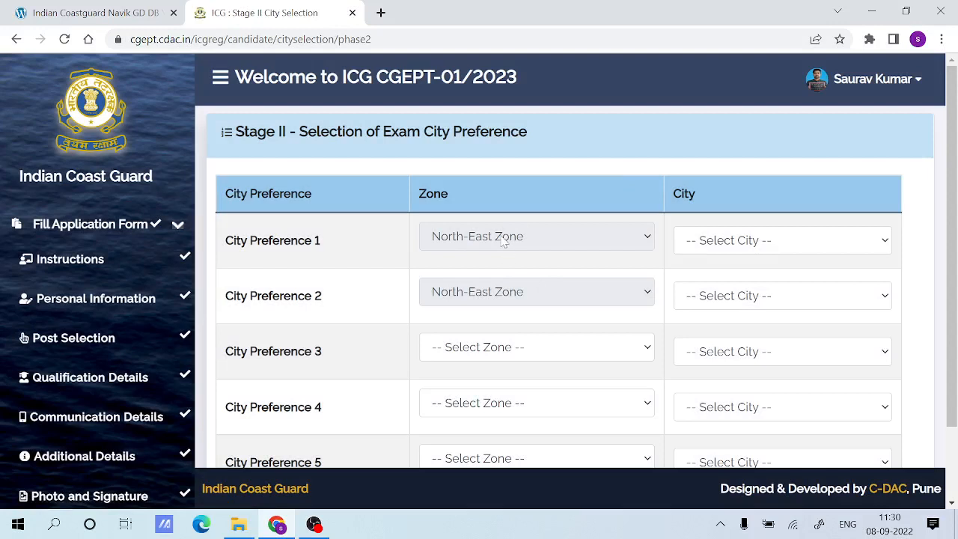
click(504, 241)
click(503, 240)
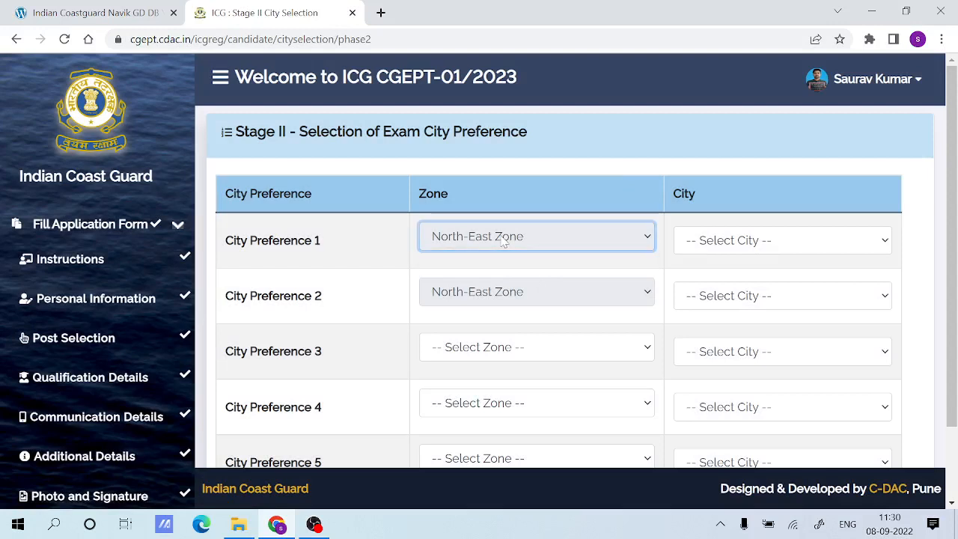
drag(410, 239, 458, 305)
click(472, 320)
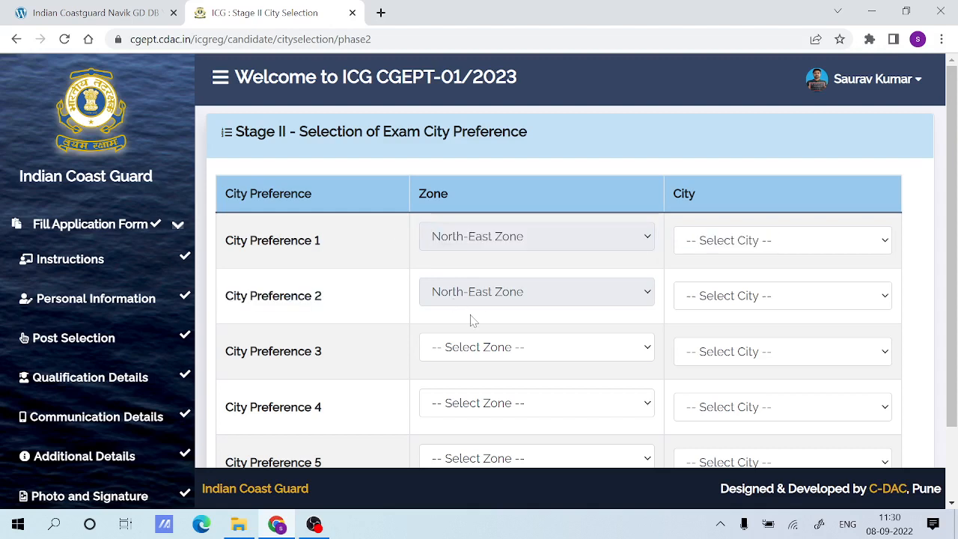
Choose Kolkata as the city for Stage II City Preference 1 and Bhubaneshwar for City Preference 2.
click(741, 247)
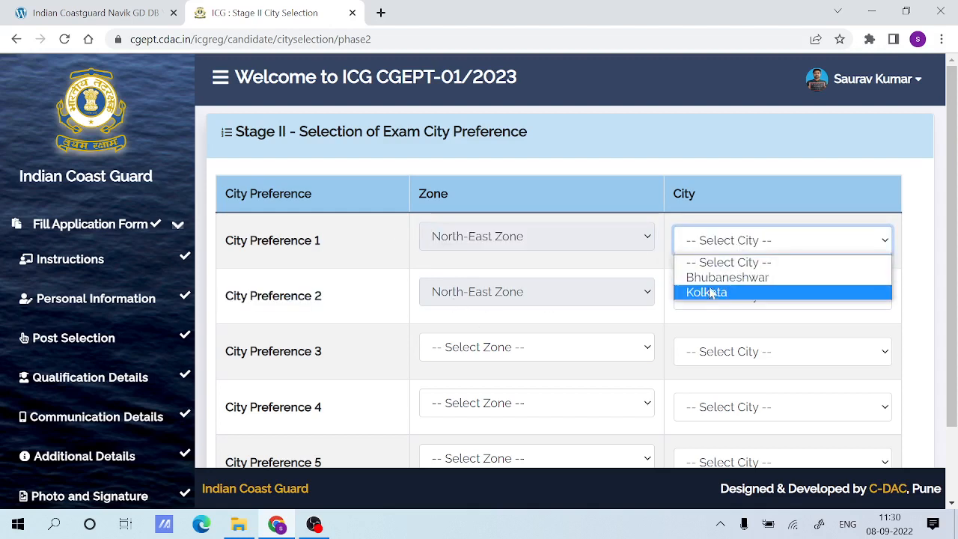
click(711, 293)
click(710, 295)
click(715, 331)
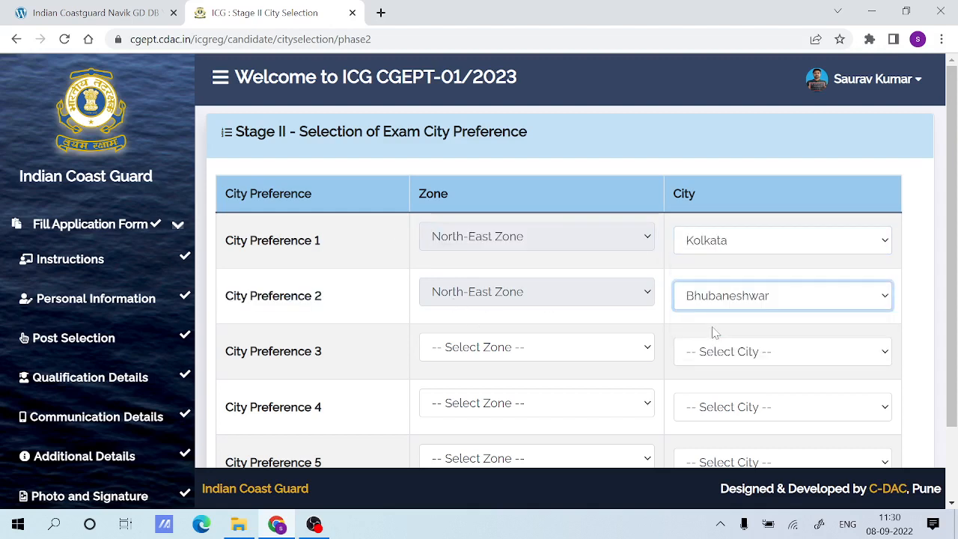
Try to choose a city in the North-East Zone for Stage II City Preference 3.
click(495, 344)
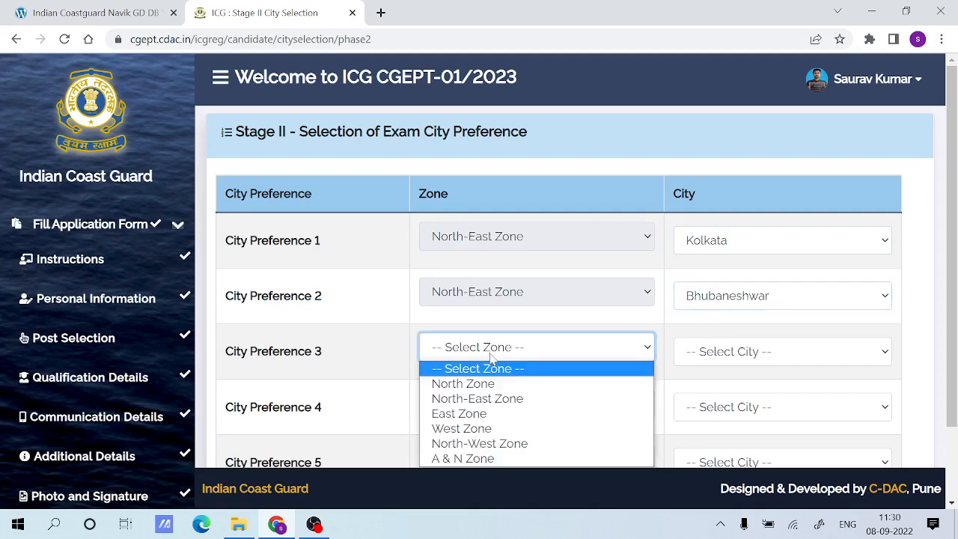
click(479, 397)
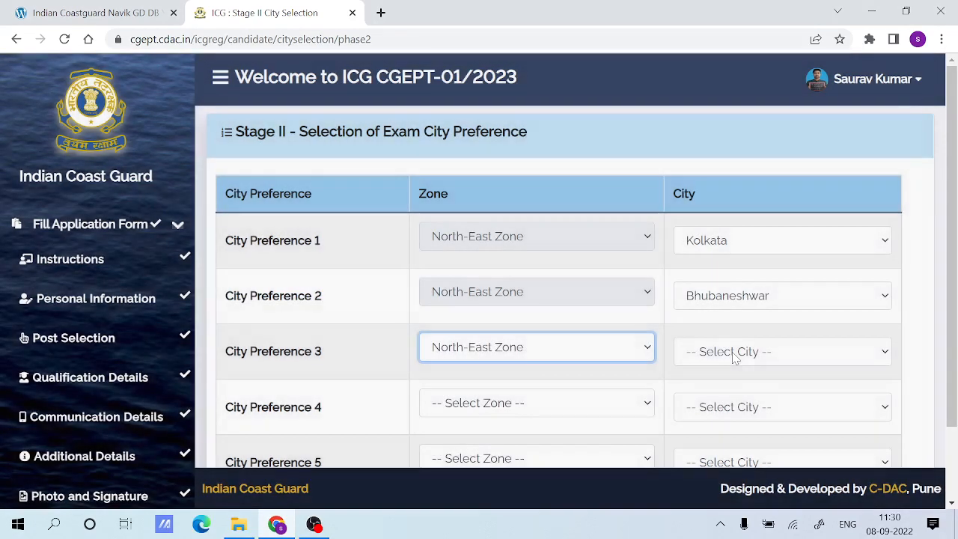
click(739, 351)
click(723, 389)
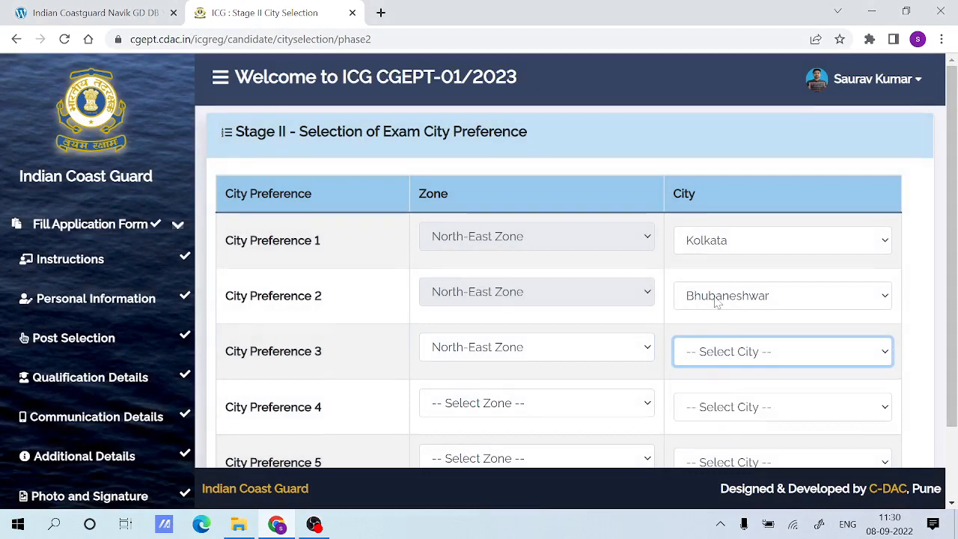
scroll(711, 301, down, 2)
click(769, 258)
click(729, 299)
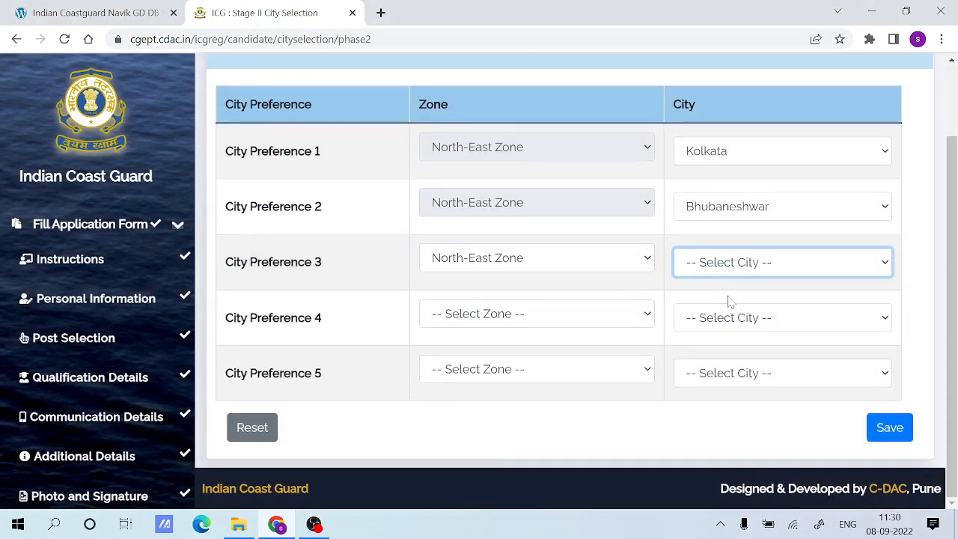
Set Stage II City Preference 3 to the West Zone and the city Kochi.
click(550, 266)
click(524, 337)
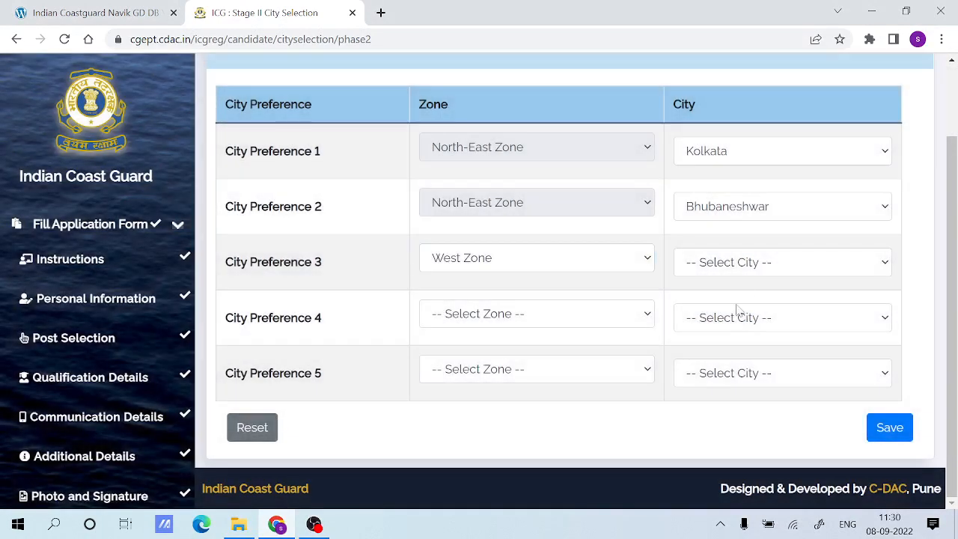
click(740, 269)
click(715, 299)
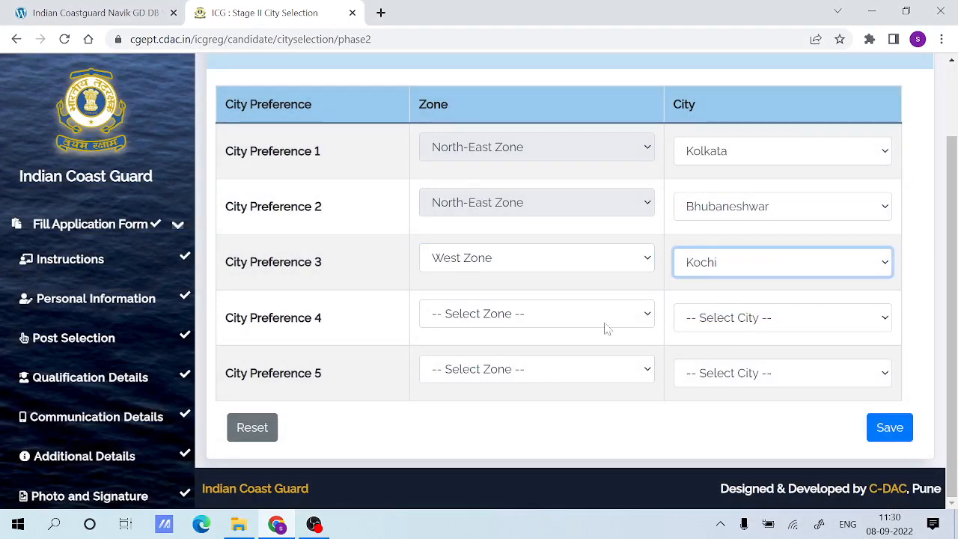
Set Stage II City Preference 4 to the North-West Zone and the city Gandhinagar.
click(518, 325)
click(471, 410)
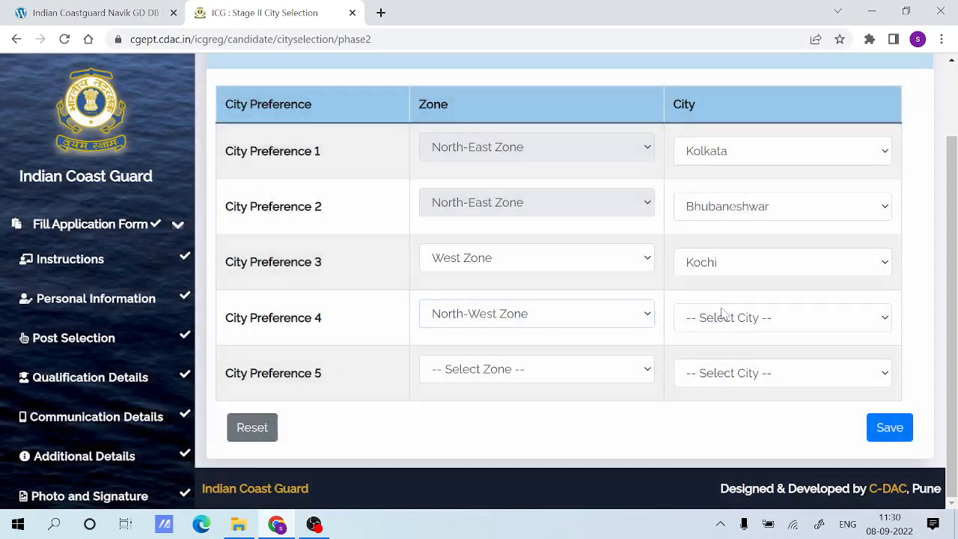
click(722, 317)
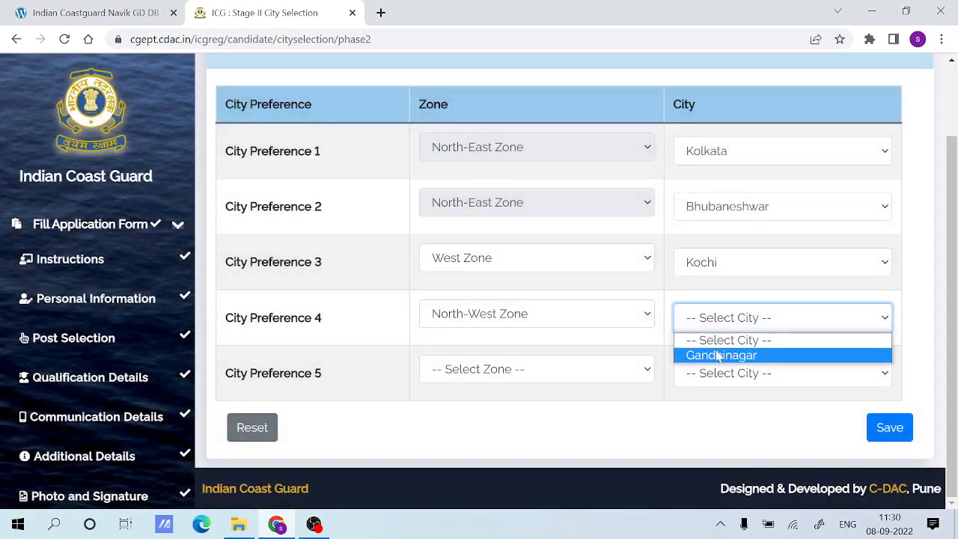
click(718, 354)
Set Stage II City Preference 5 to the A & N Zone and Port Blair, and save and confirm the Stage II preferences.
click(483, 370)
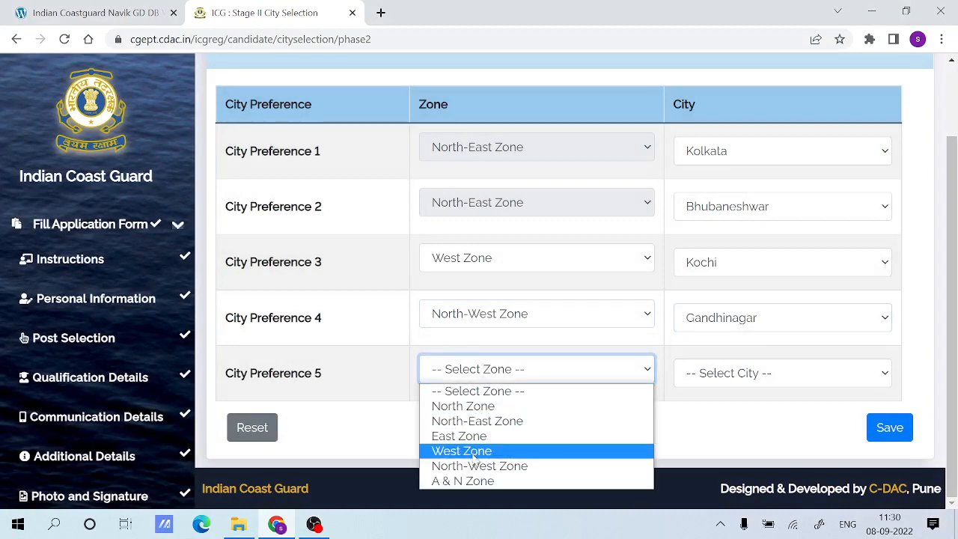
click(459, 478)
click(763, 372)
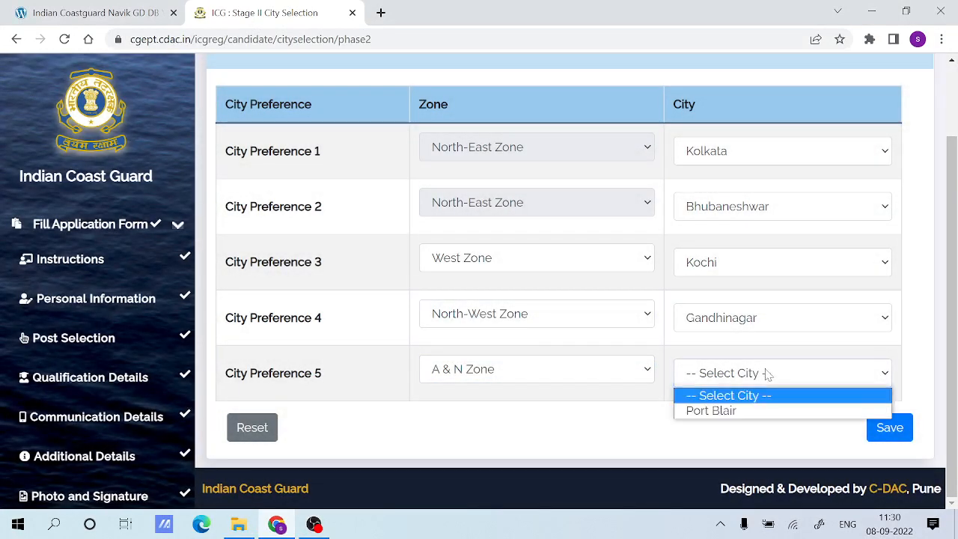
click(717, 409)
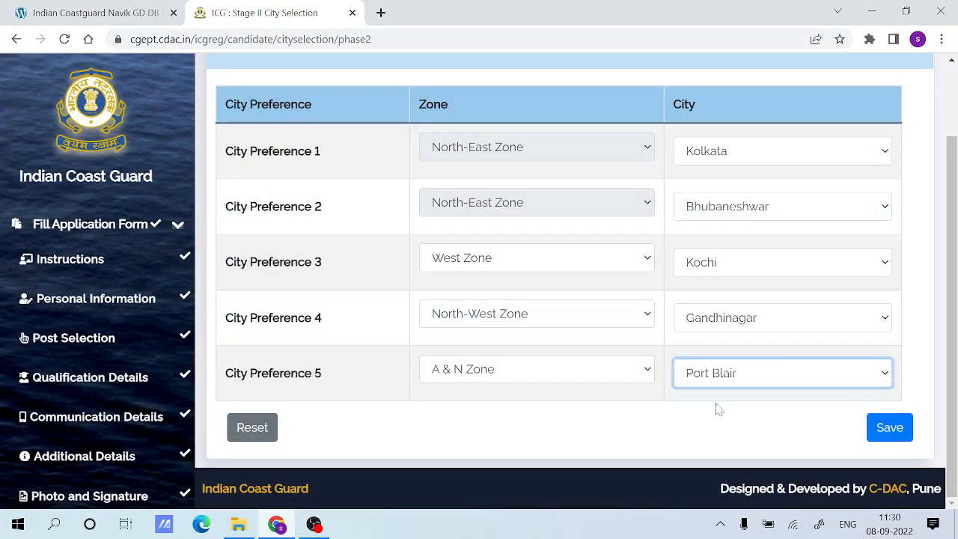
click(888, 428)
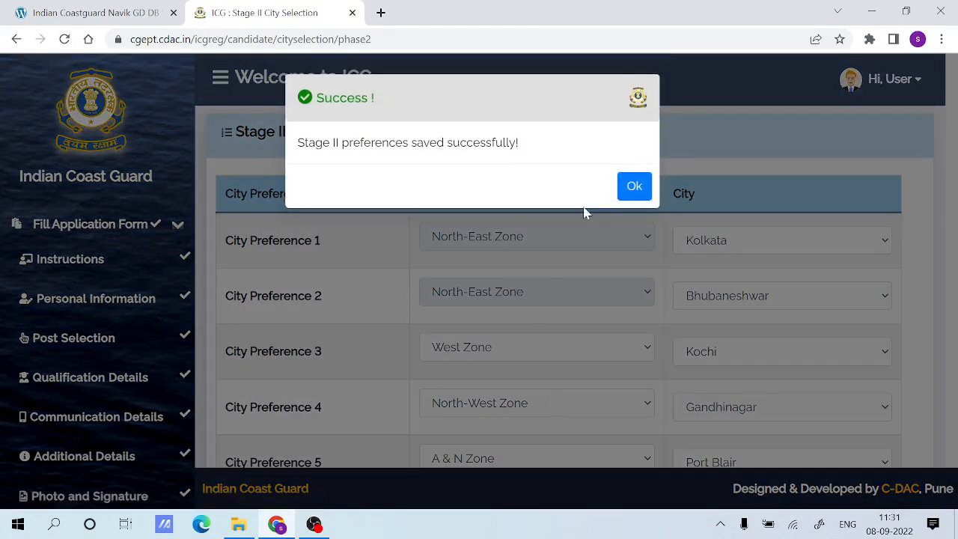
click(632, 188)
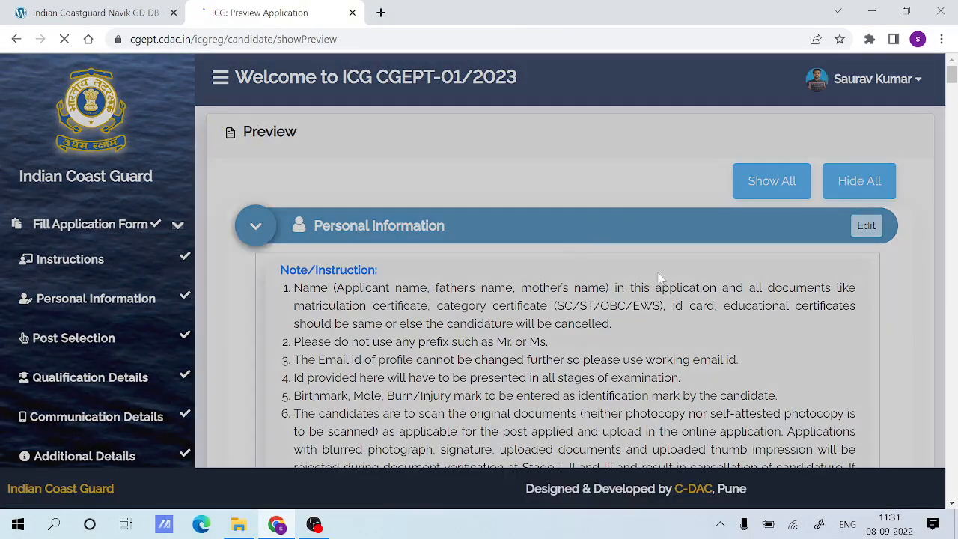
Go through the application preview to the declaration section and enter patna as the city.
scroll(662, 275, down, 15)
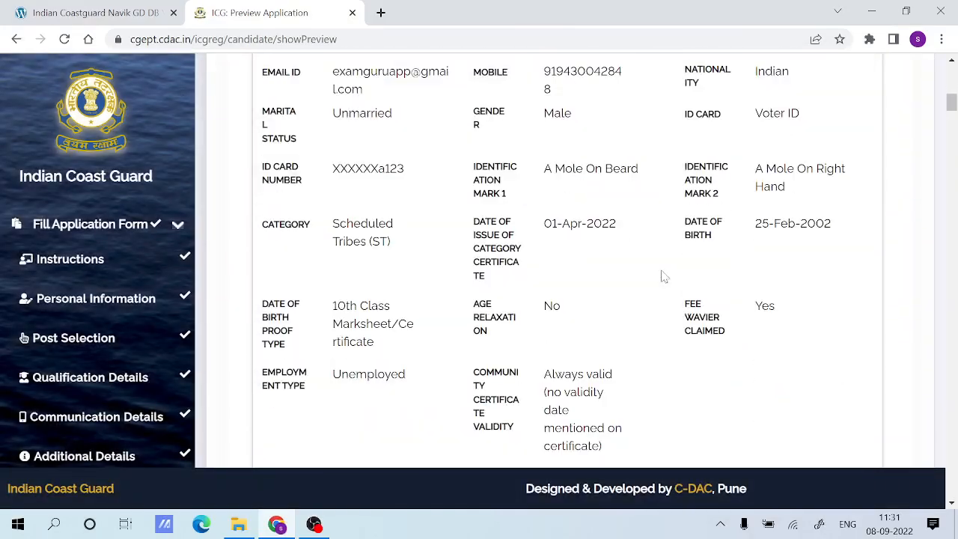
scroll(662, 275, down, 20)
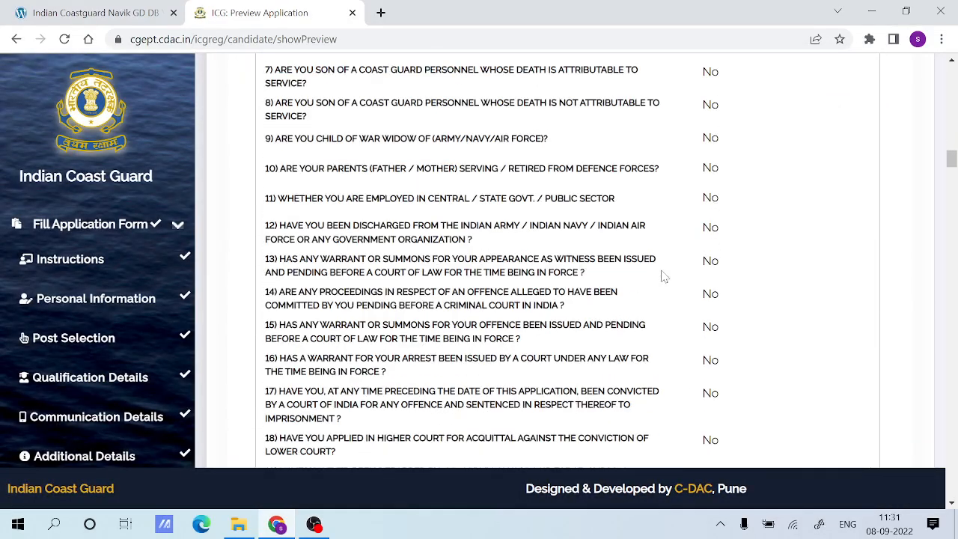
scroll(662, 275, down, 20)
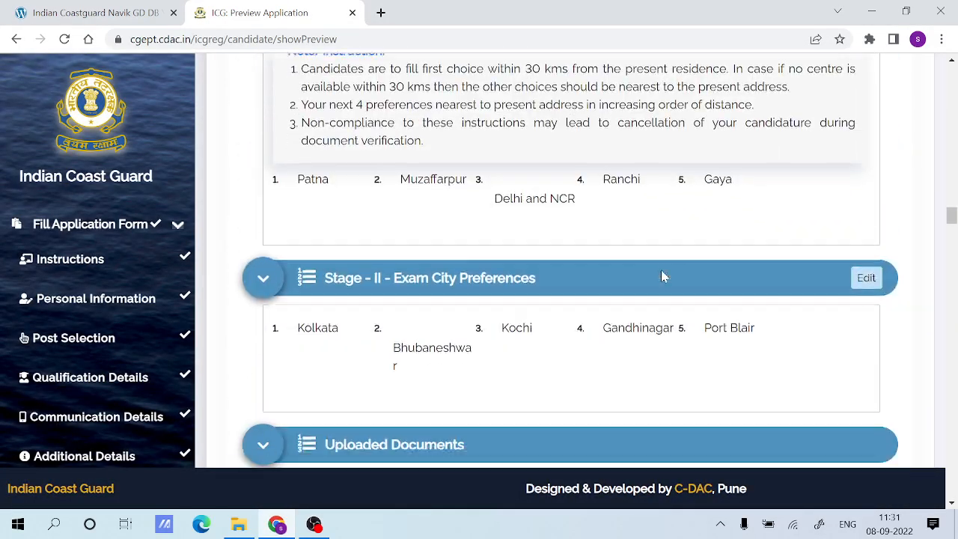
scroll(662, 275, down, 20)
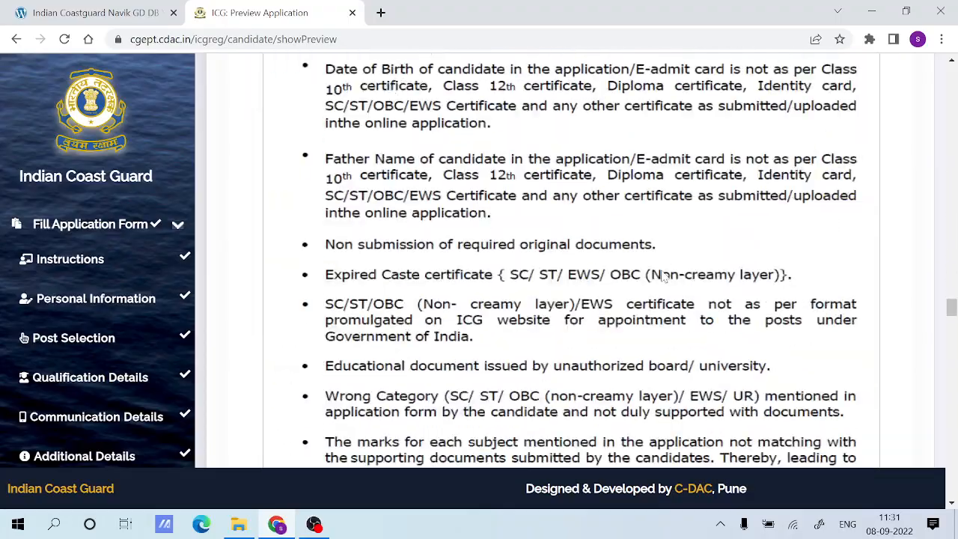
scroll(662, 276, down, 20)
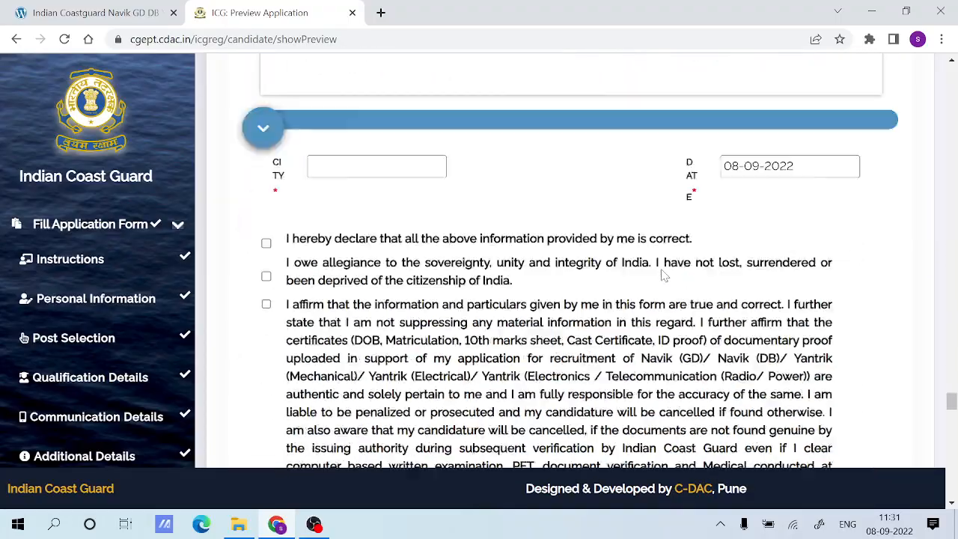
scroll(662, 276, up, 10)
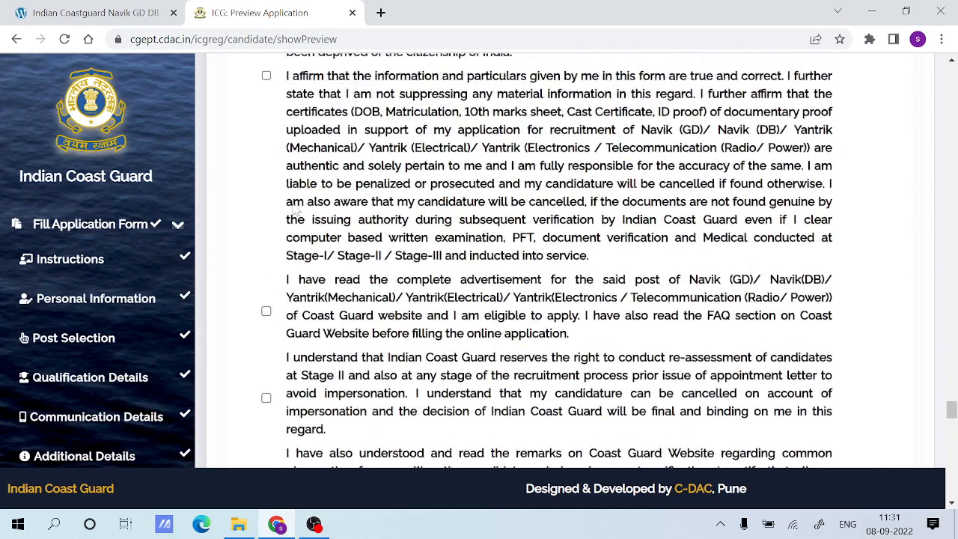
click(377, 114)
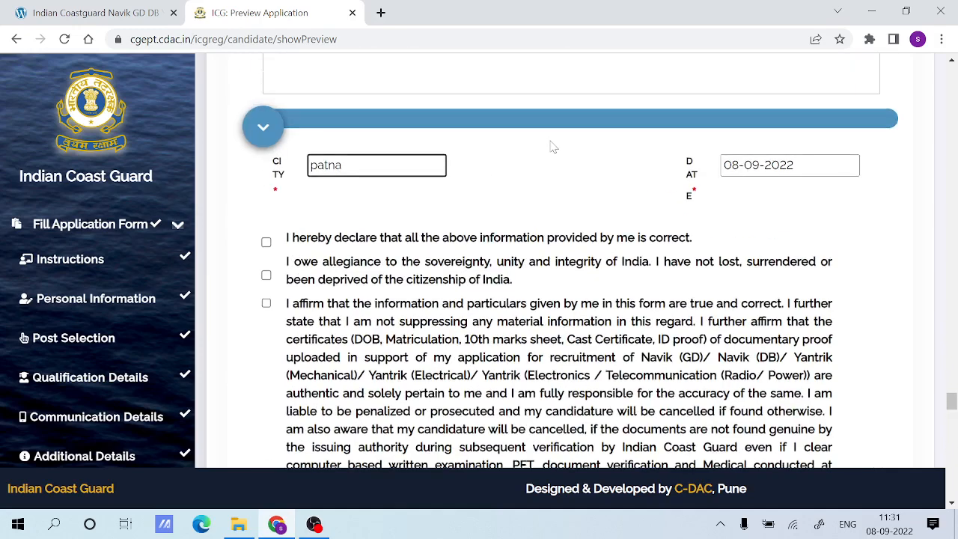
Accept the first seven declarations, from the information being correct to the Stage I, II and III results being communicated on the website.
scroll(551, 145, up, 2)
scroll(507, 226, down, 2)
click(265, 190)
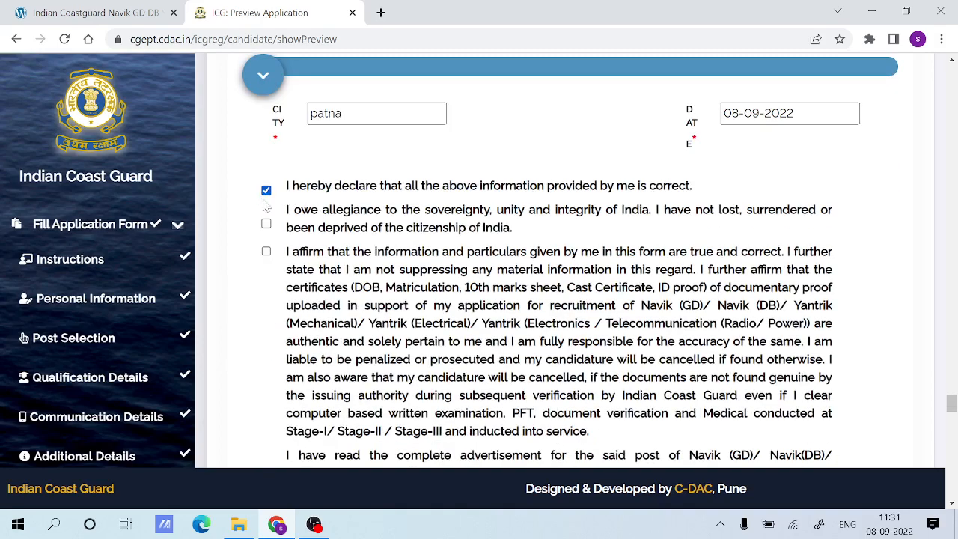
click(267, 223)
click(267, 251)
scroll(270, 247, down, 4)
click(266, 190)
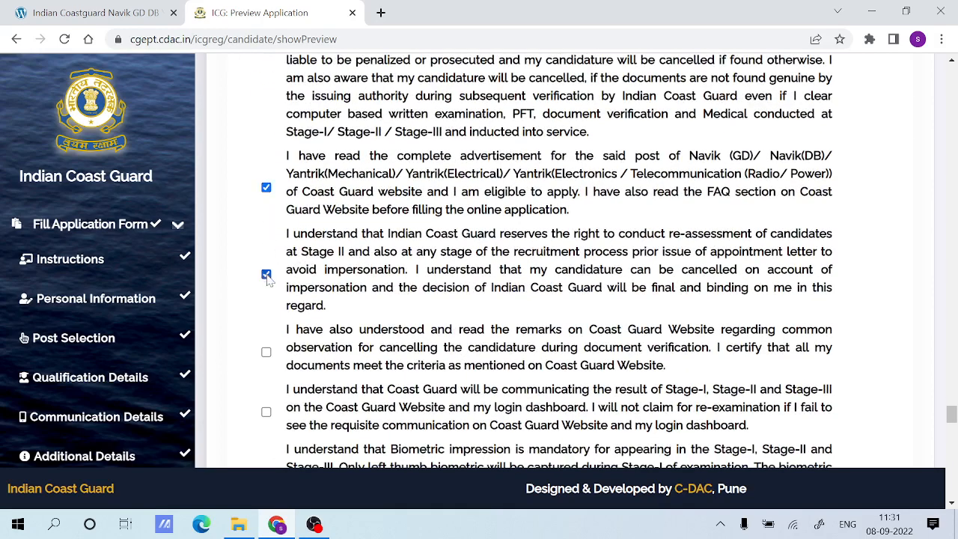
click(267, 352)
click(266, 413)
Accept the declarations on biometric impression, no claim / risk undertaking, malpractice and applying for only one post.
scroll(267, 413, down, 3)
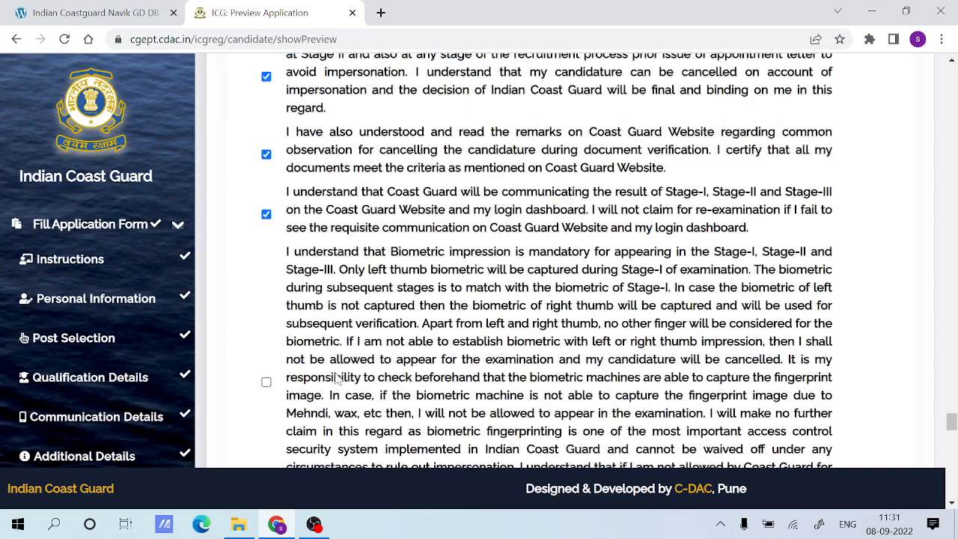
click(266, 355)
scroll(285, 356, down, 4)
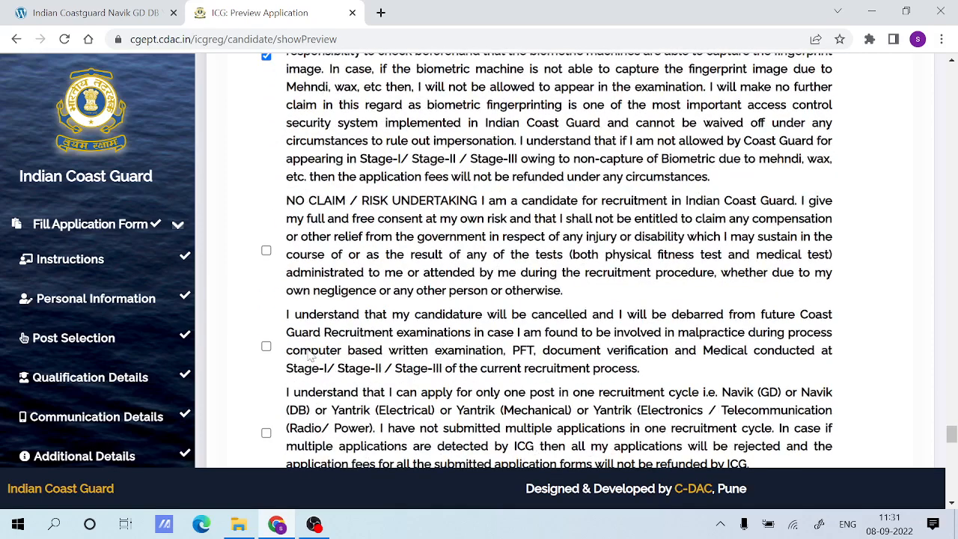
click(267, 251)
click(266, 345)
click(266, 432)
Accept the declarations on document uploads, remembering the mobile number and e-mail, the upload deadline, daily website visits and the category certificate.
scroll(280, 329, down, 5)
click(266, 266)
click(266, 196)
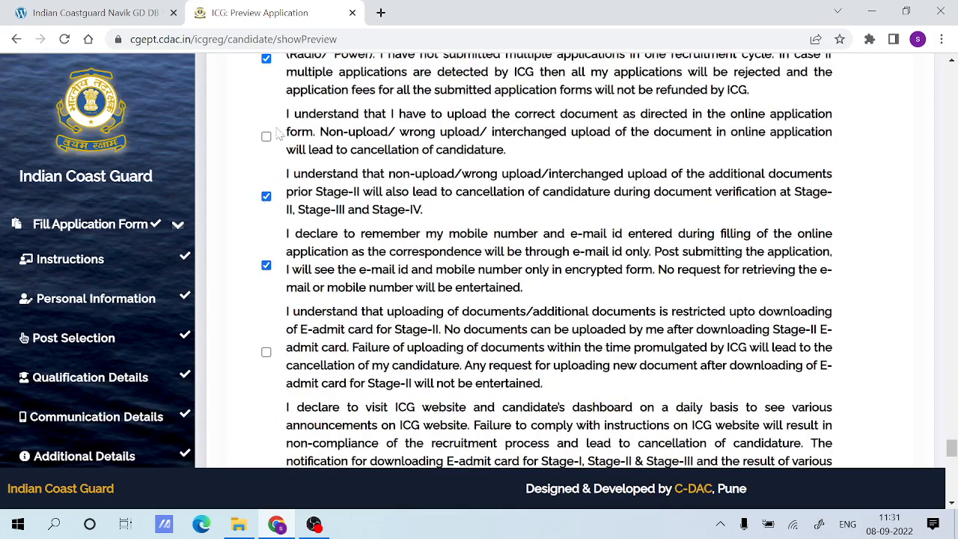
click(266, 136)
click(266, 352)
scroll(279, 300, down, 5)
click(266, 223)
click(267, 100)
scroll(266, 104, up, 1)
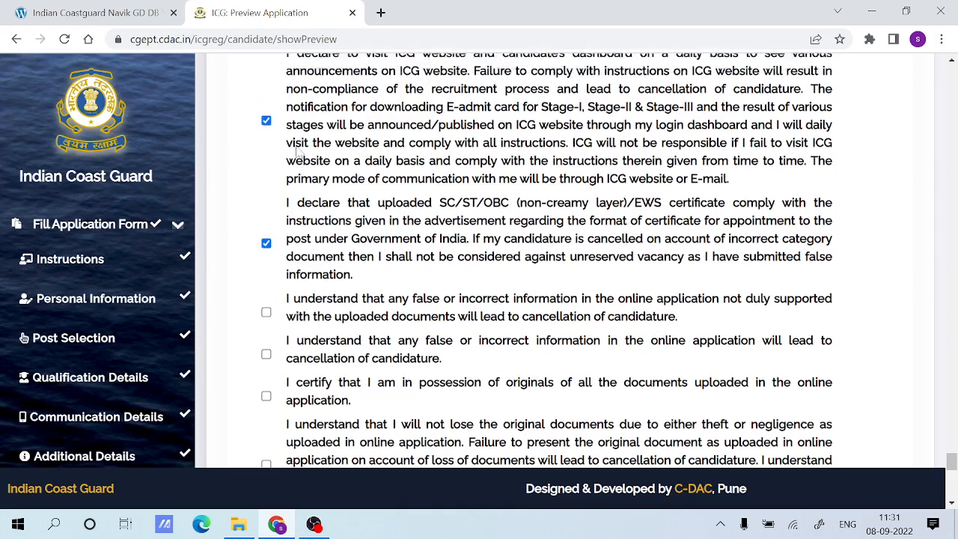
Accept the remaining declarations on false information, possession and loss of original documents, and having checked the print preview.
scroll(281, 228, down, 2)
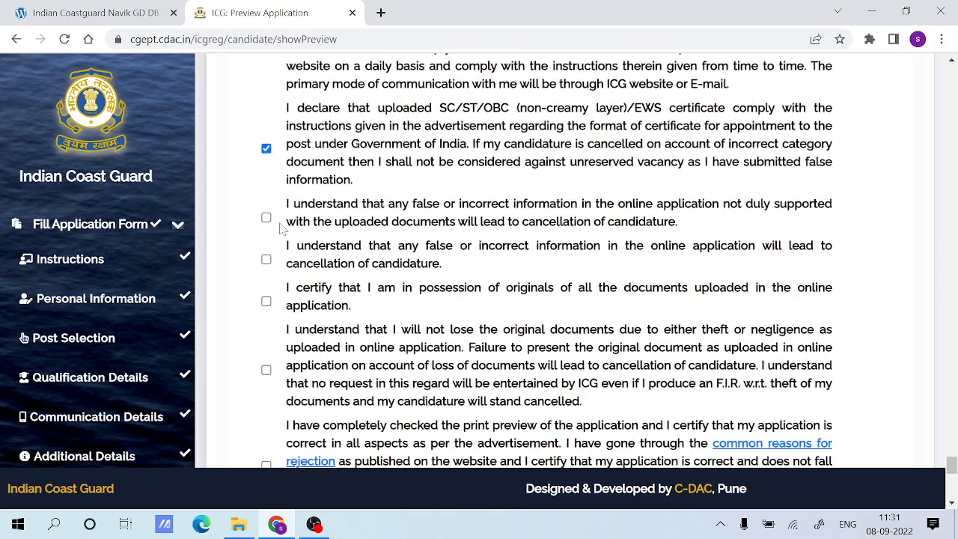
click(266, 260)
click(266, 217)
click(267, 301)
click(267, 370)
scroll(270, 374, down, 3)
scroll(393, 273, down, 1)
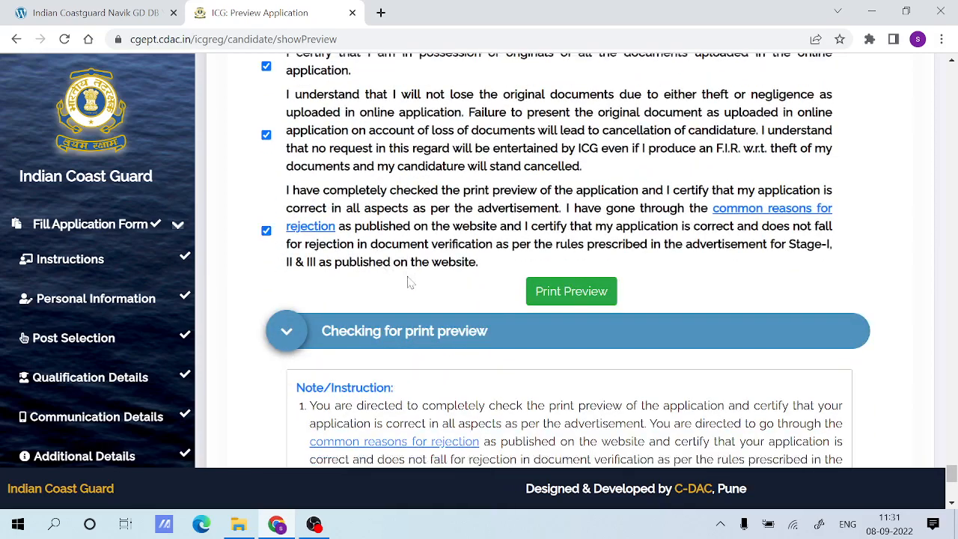
Read the print preview checking instructions, open the application's print preview and close it without saving a PDF.
scroll(571, 229, down, 4)
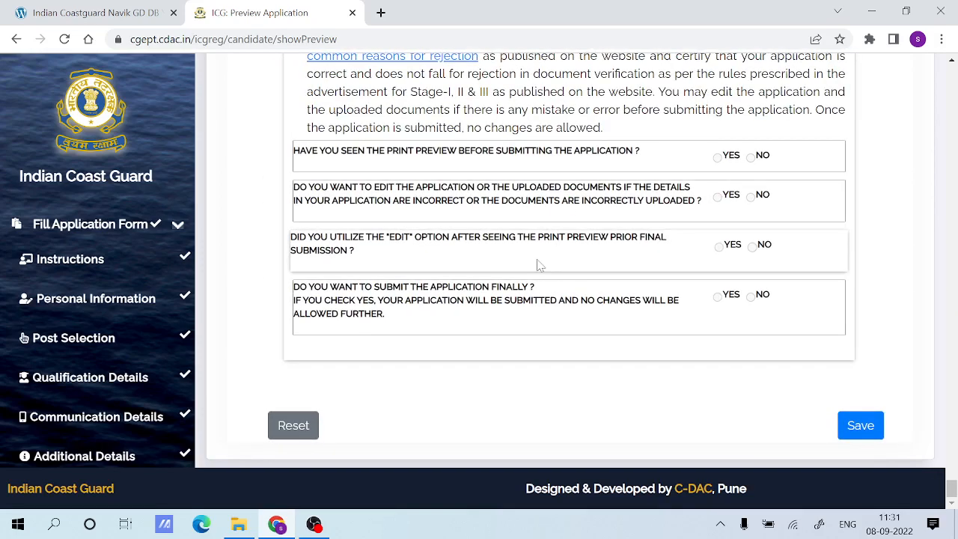
scroll(852, 408, up, 2)
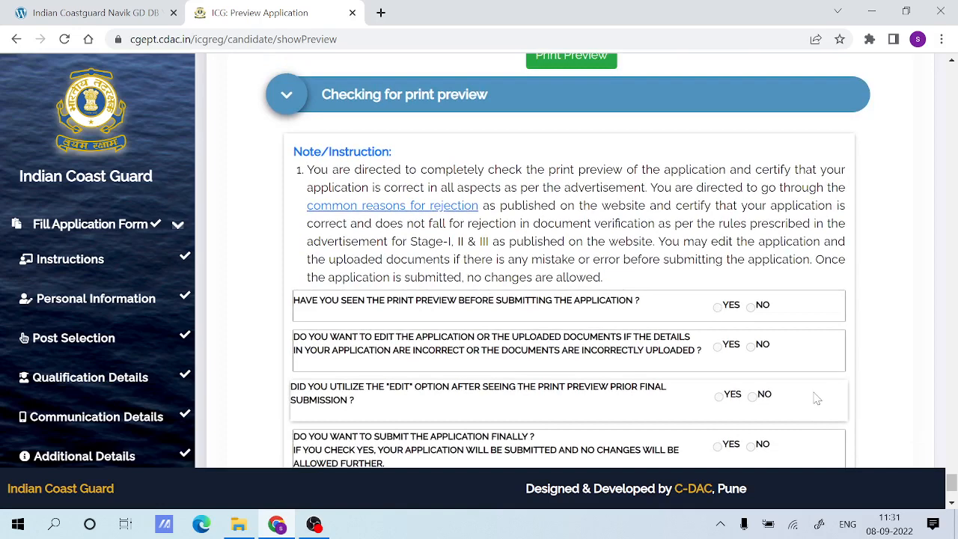
scroll(817, 399, down, 1)
drag(303, 233, 494, 235)
click(547, 235)
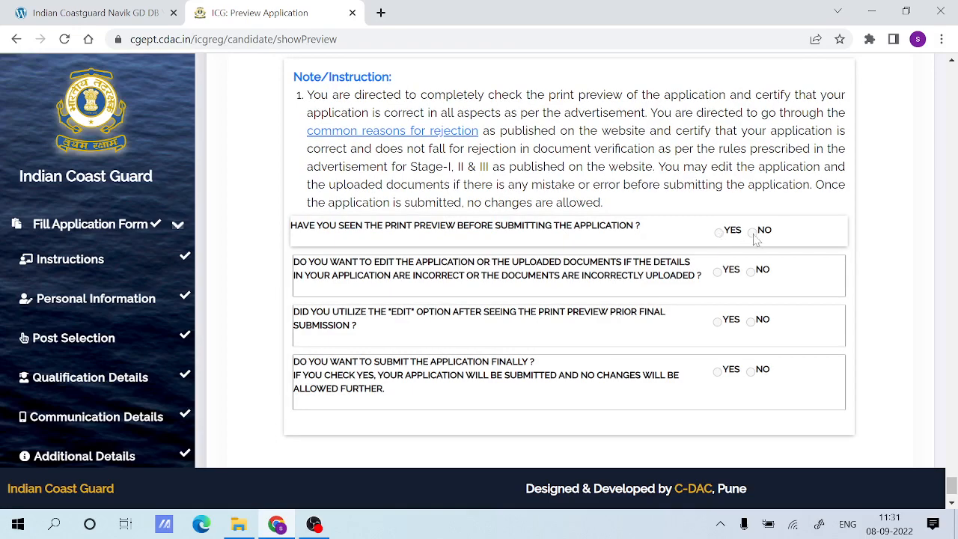
scroll(673, 239, up, 3)
click(573, 207)
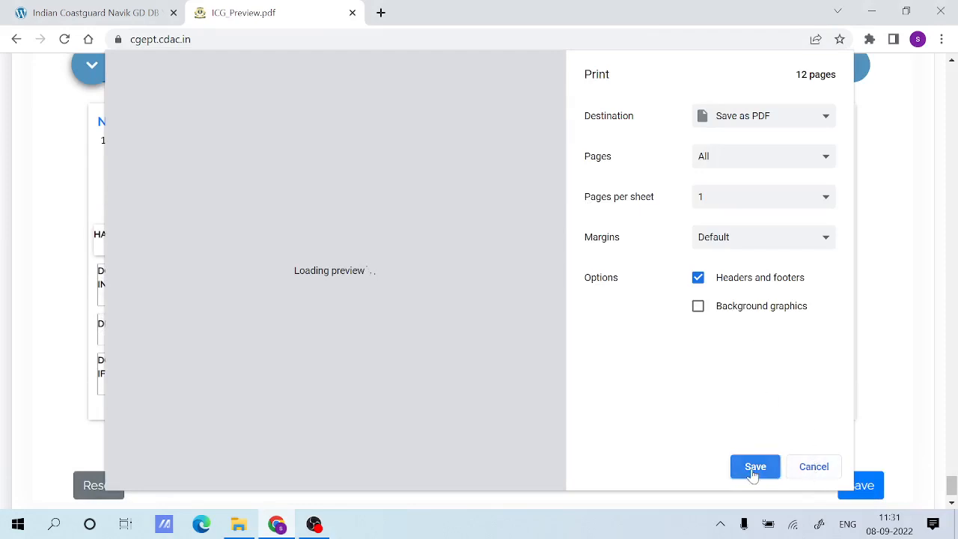
click(817, 471)
Answer YES to all four print preview questions, including final submission, and save the application preview.
scroll(651, 380, down, 10)
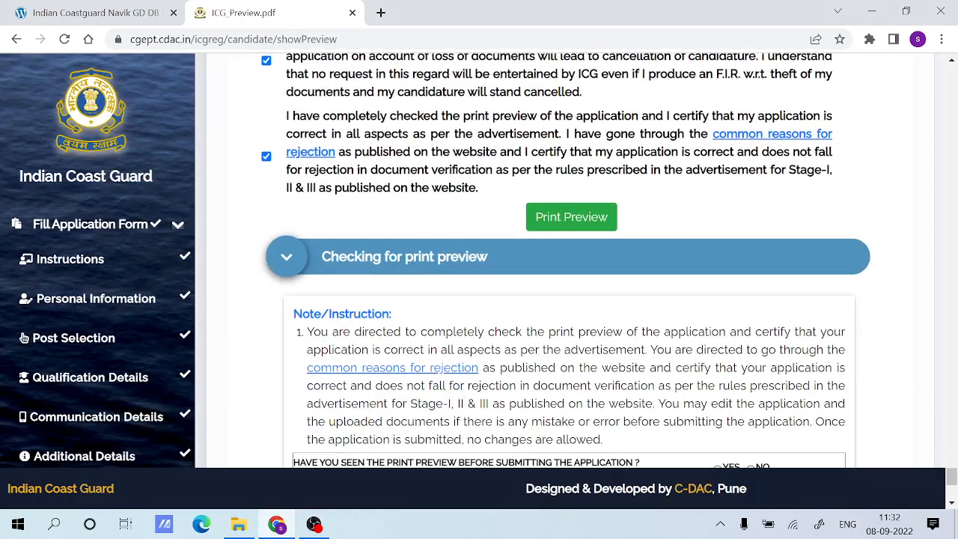
scroll(716, 357, down, 4)
click(718, 169)
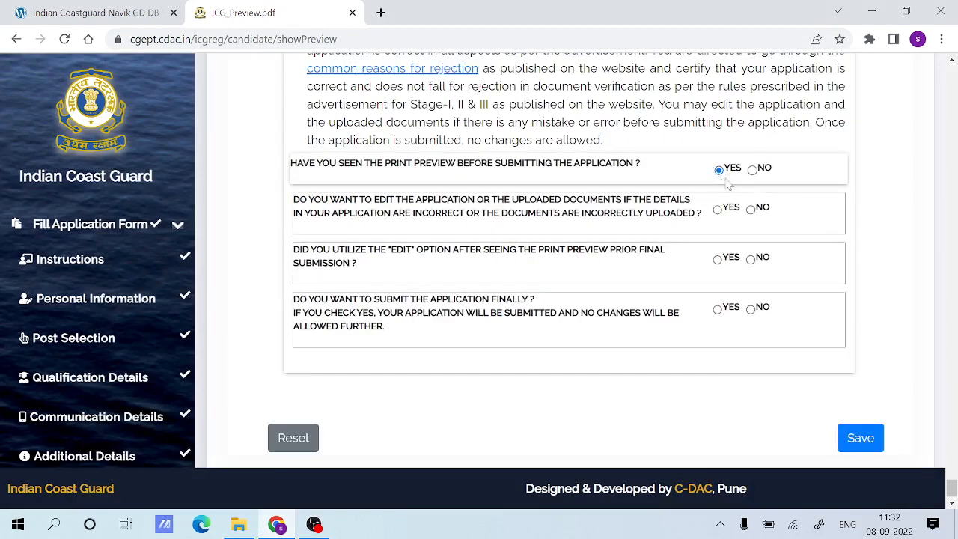
click(717, 259)
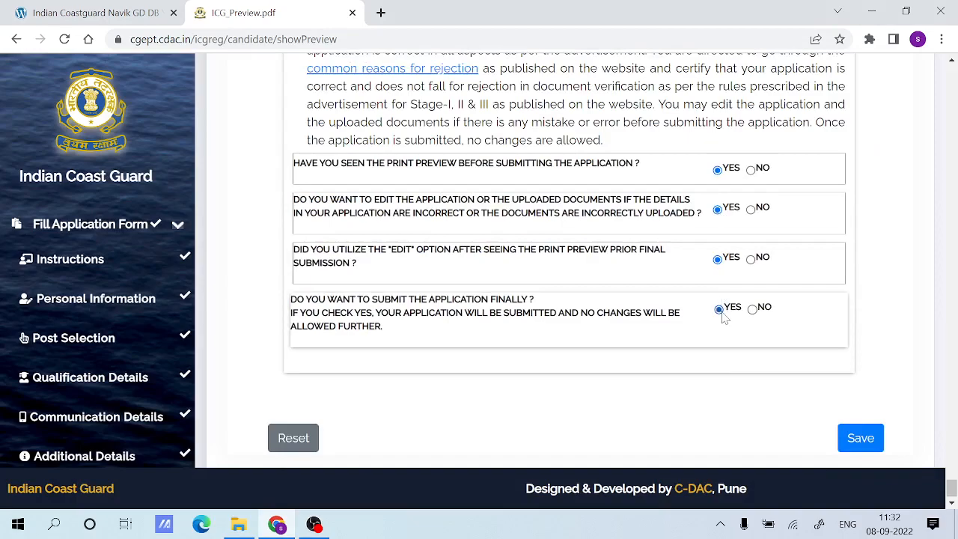
click(858, 438)
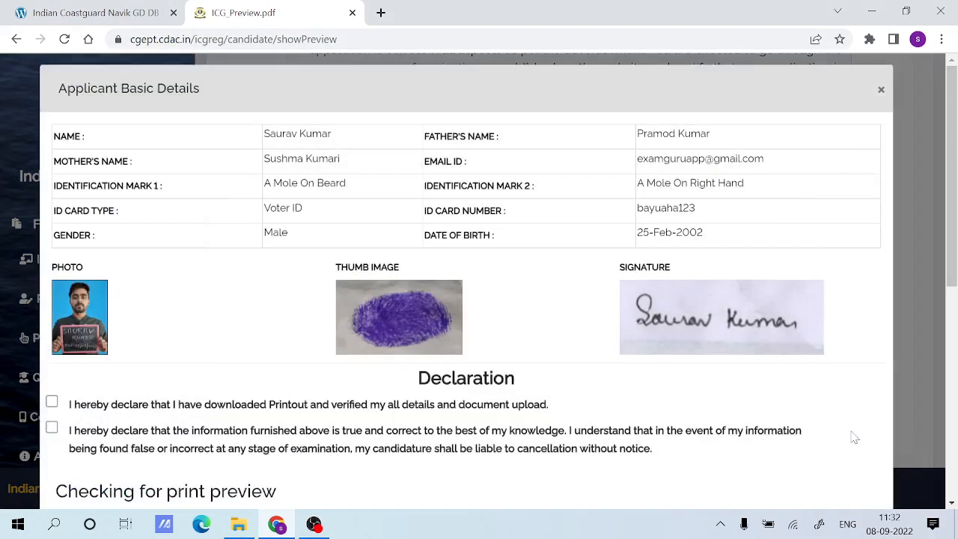
Confirm the answers to all four print preview questions in the applicant details dialog.
scroll(524, 337, down, 5)
scroll(546, 336, down, 1)
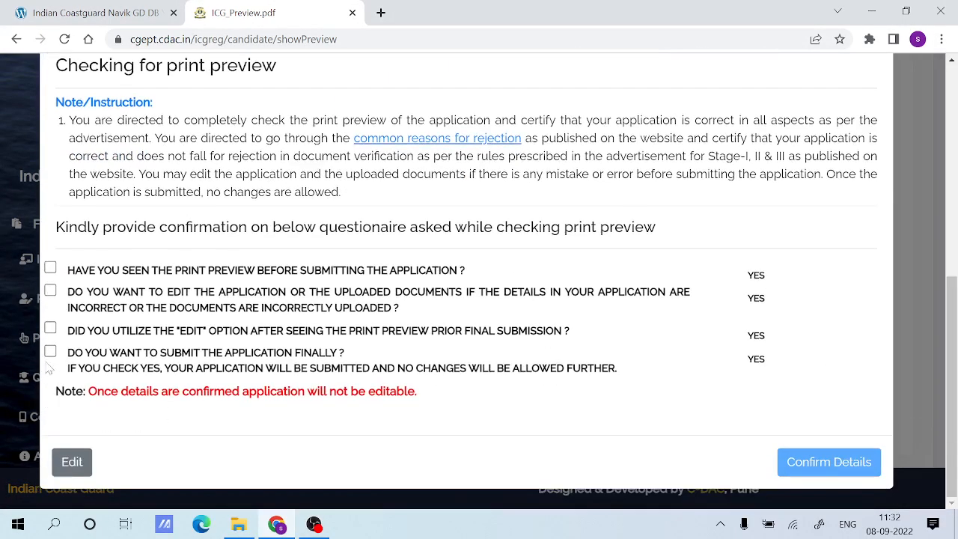
click(50, 328)
click(50, 290)
click(50, 268)
click(50, 352)
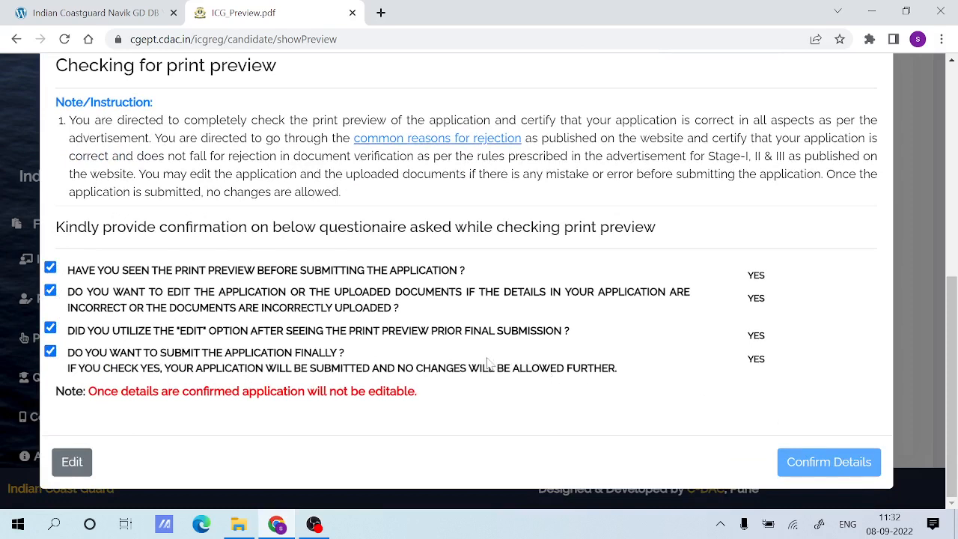
Clear the confirmations of the four print preview answers.
click(50, 351)
click(51, 351)
click(50, 331)
click(50, 267)
click(50, 327)
click(50, 351)
click(50, 267)
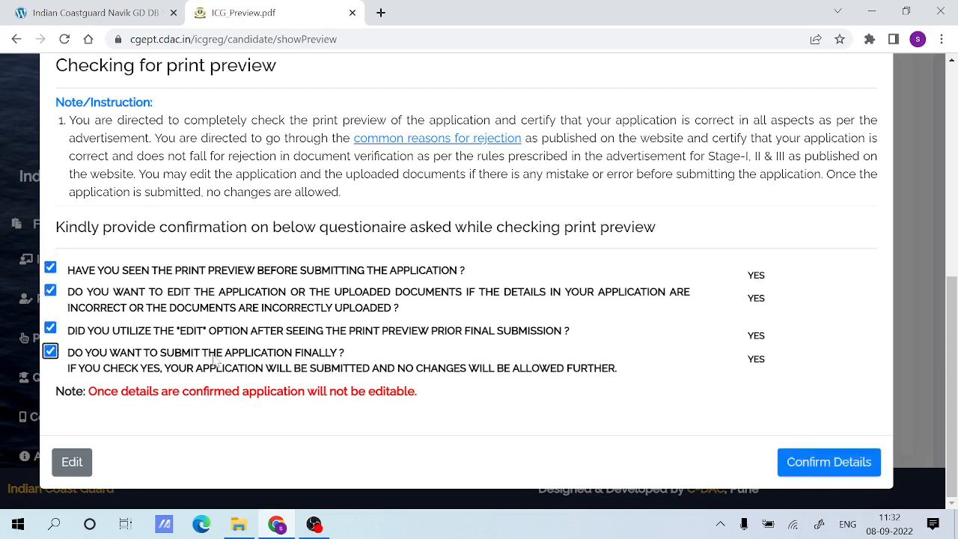
Accept both declarations, confirm all four print preview answers and try to confirm the applicant details.
scroll(150, 329, up, 4)
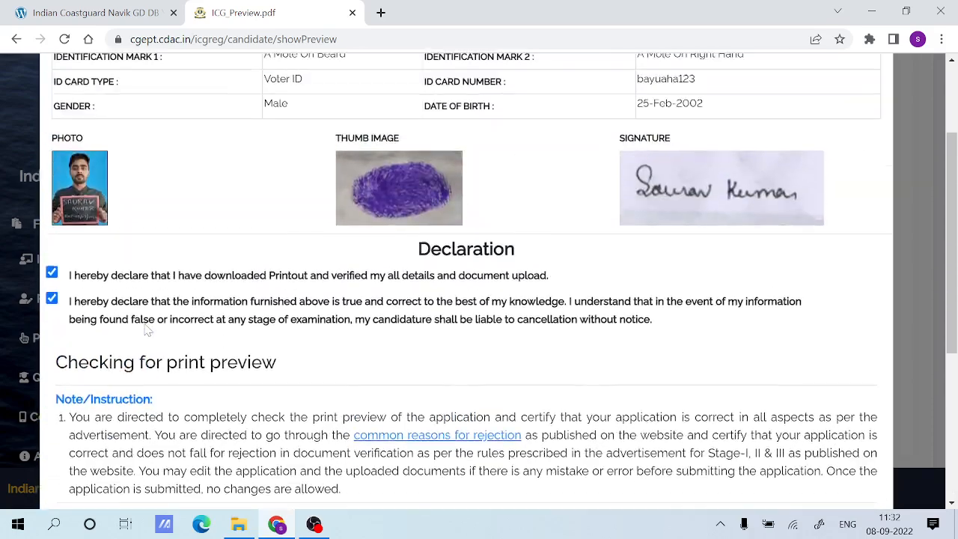
scroll(232, 317, up, 2)
scroll(232, 317, down, 5)
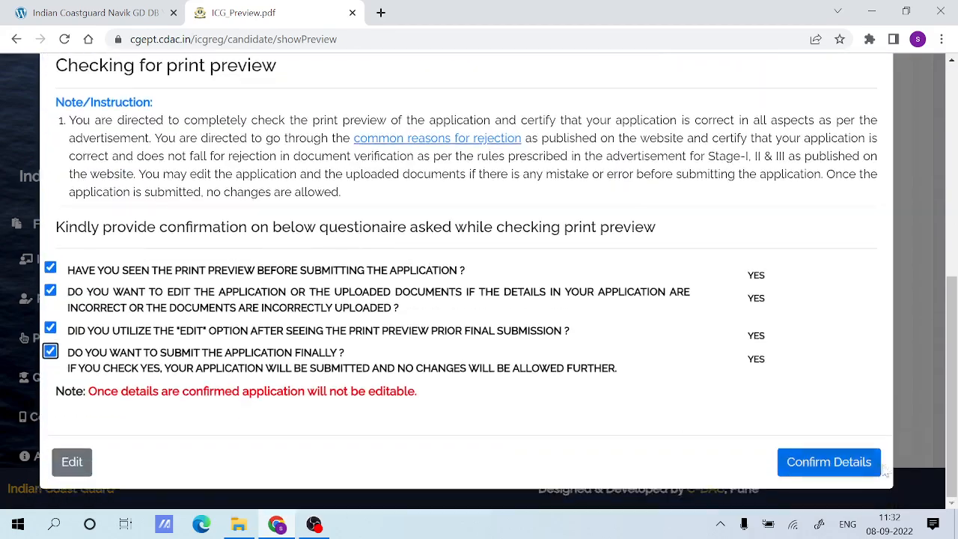
click(860, 463)
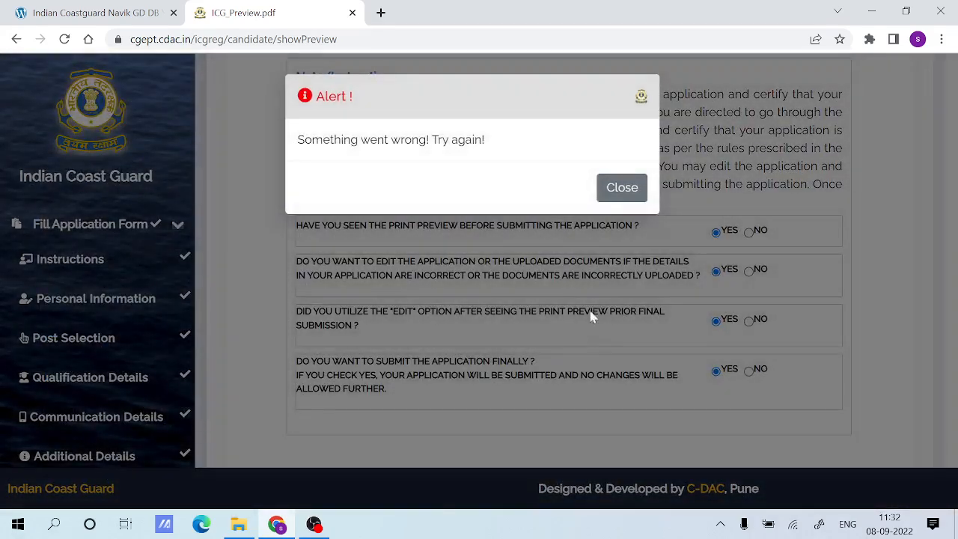
click(621, 187)
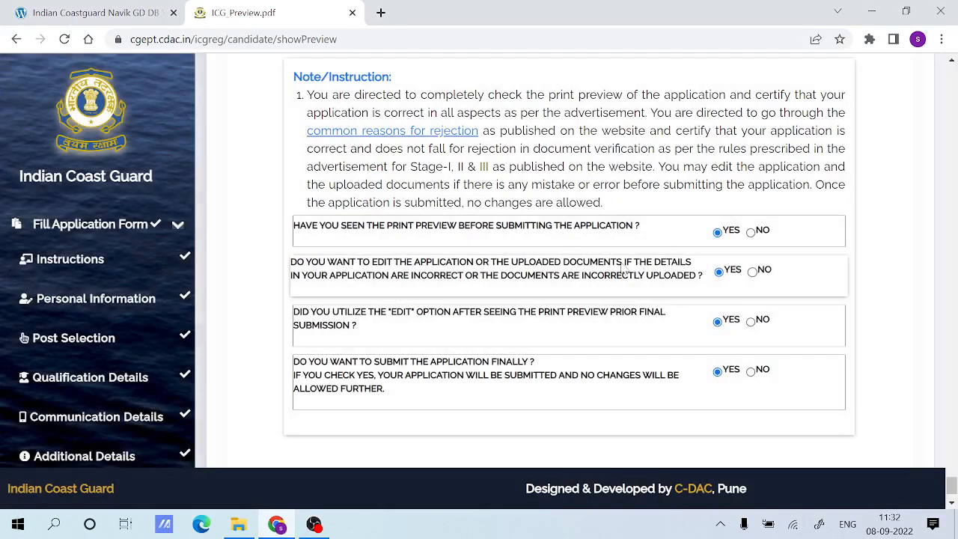
Answer NO to wanting to edit the application and to having utilized the edit option, and save the preview.
click(752, 322)
click(752, 272)
scroll(783, 324, down, 1)
click(861, 425)
With both declarations and the four YES, NO, NO, YES answers ticked, try again to confirm the applicant details.
scroll(580, 367, down, 5)
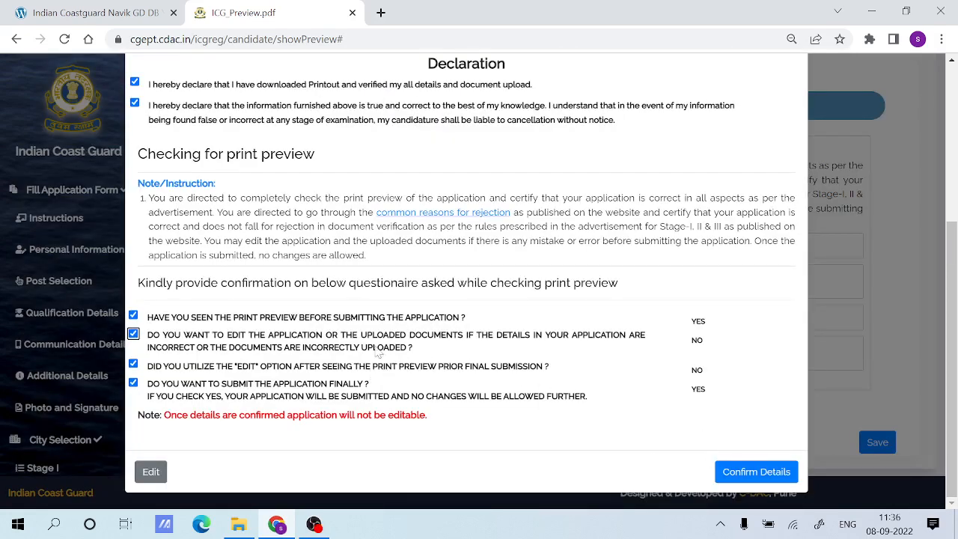
scroll(376, 347, up, 1)
scroll(609, 385, down, 1)
click(750, 473)
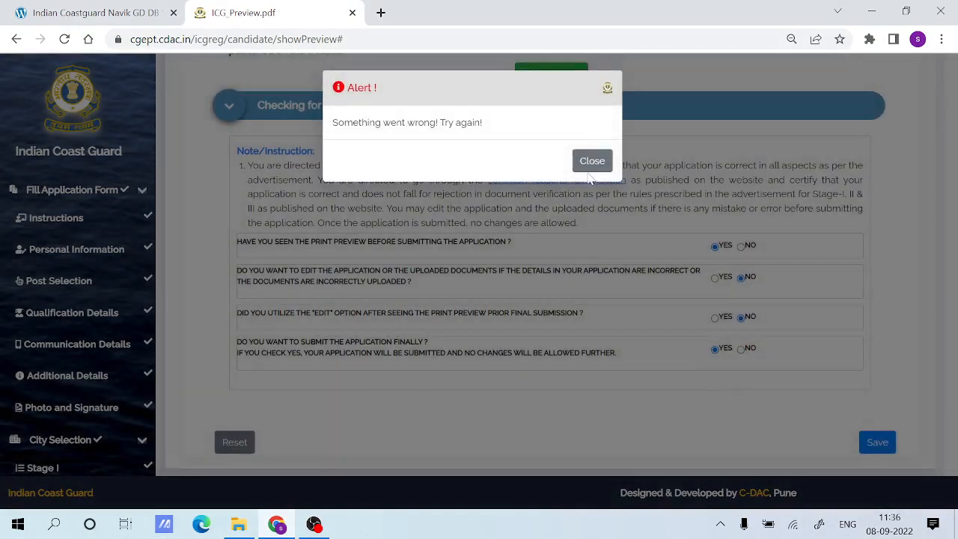
click(591, 163)
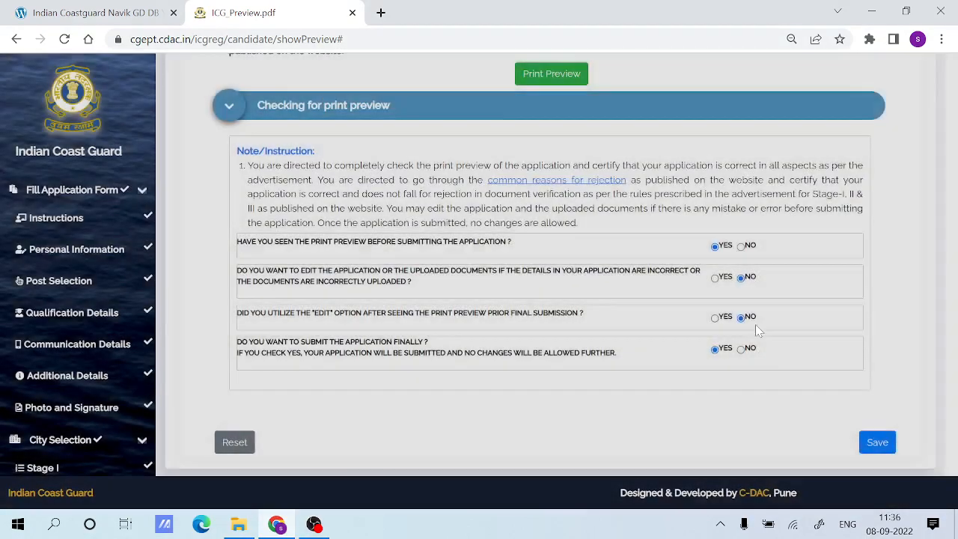
Reopen the applicant details confirmation, check its ticked declarations and answers, close it and look back over the accepted declarations.
click(876, 442)
scroll(378, 305, down, 3)
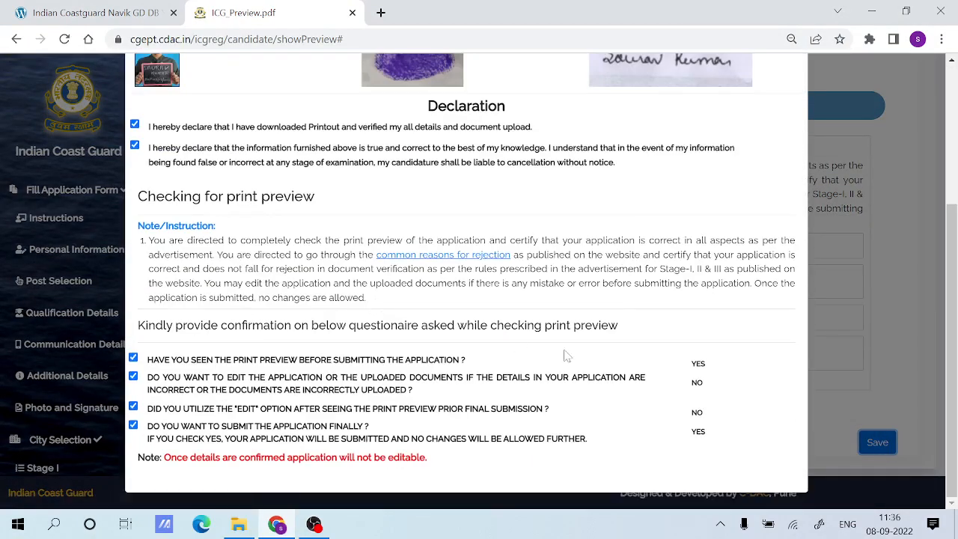
scroll(815, 164, up, 3)
click(798, 89)
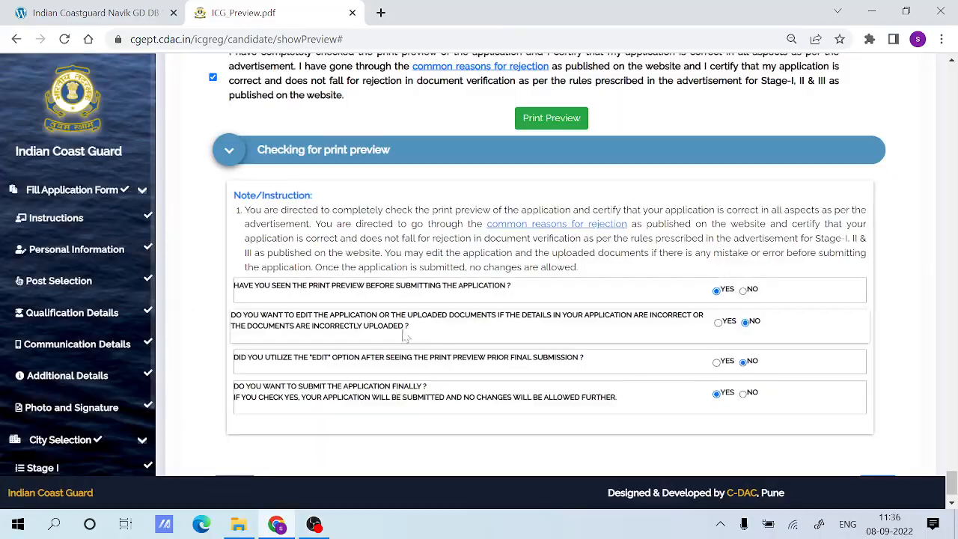
scroll(520, 364, up, 5)
scroll(520, 365, up, 10)
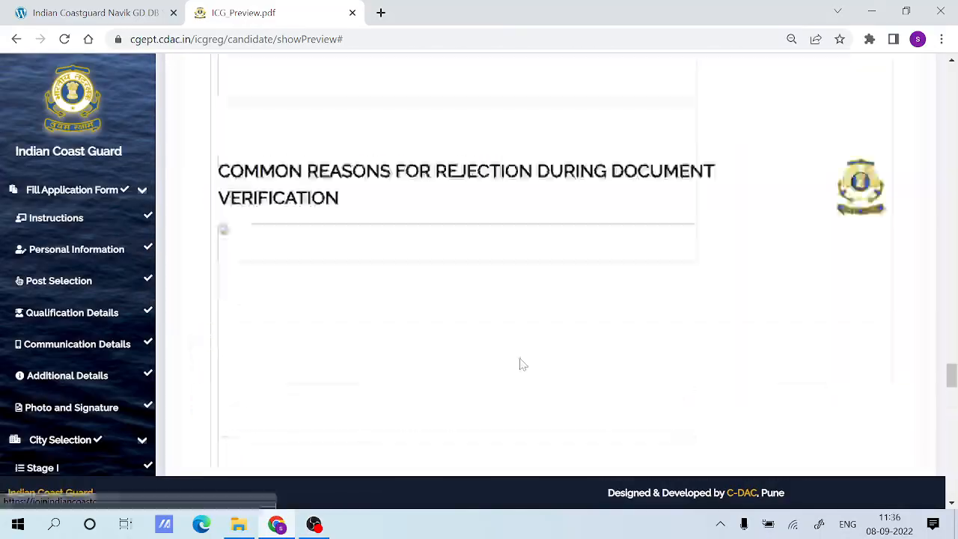
scroll(522, 365, down, 15)
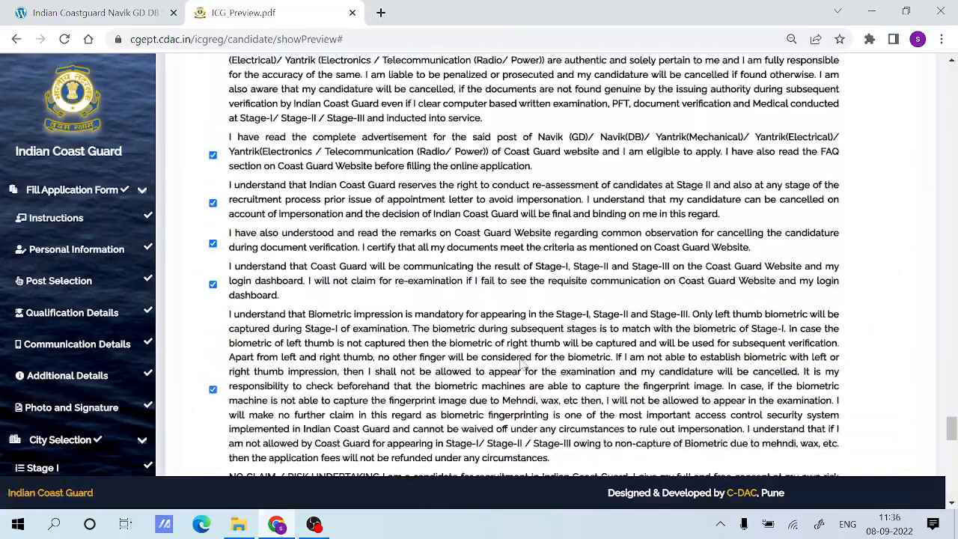
Switch to the ExamGuruJob Coast Guard recruitment article, open the site's home page and look at the latest jobs listing.
click(120, 7)
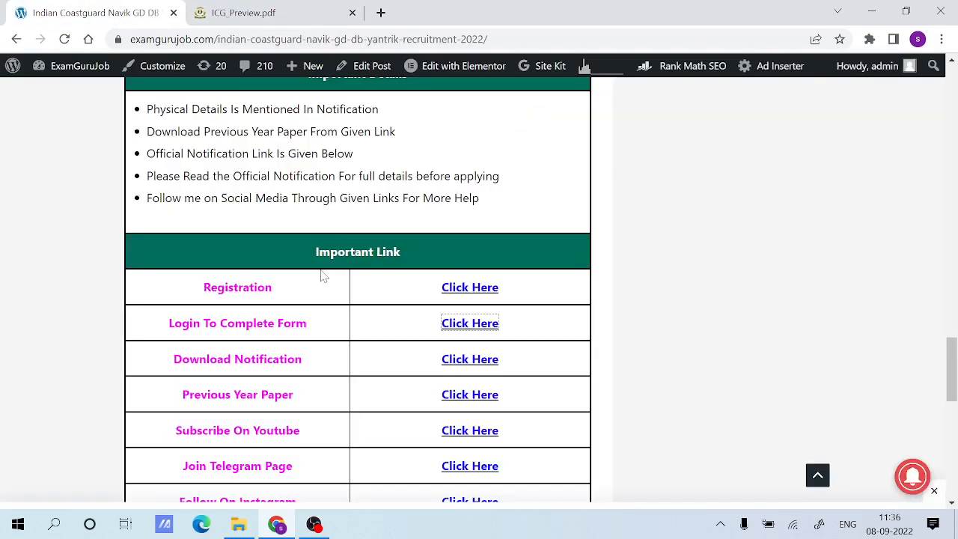
scroll(323, 277, up, 10)
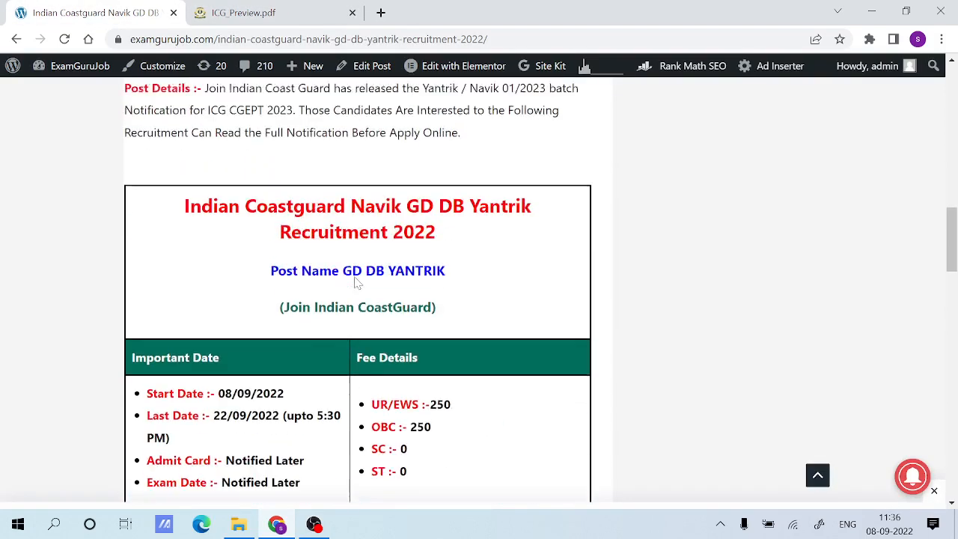
scroll(356, 282, up, 7)
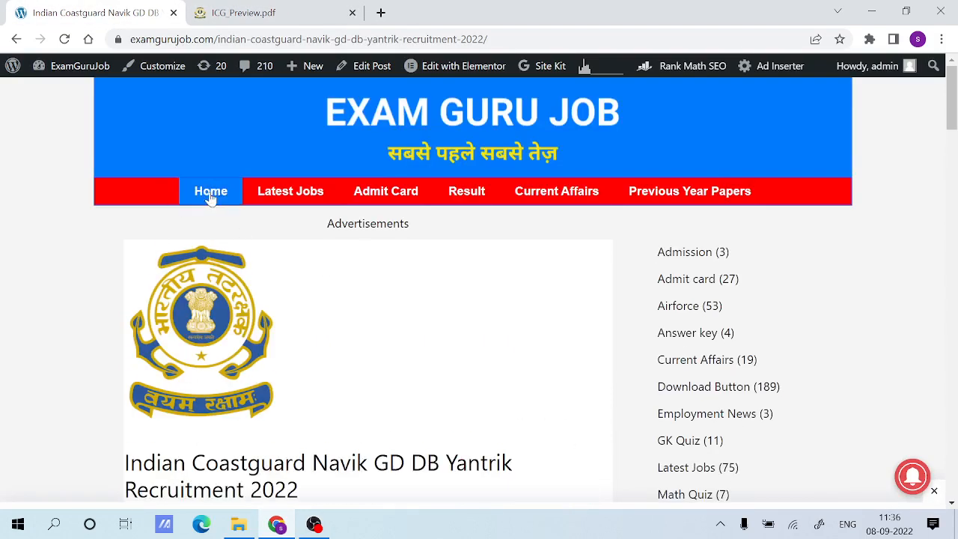
click(211, 195)
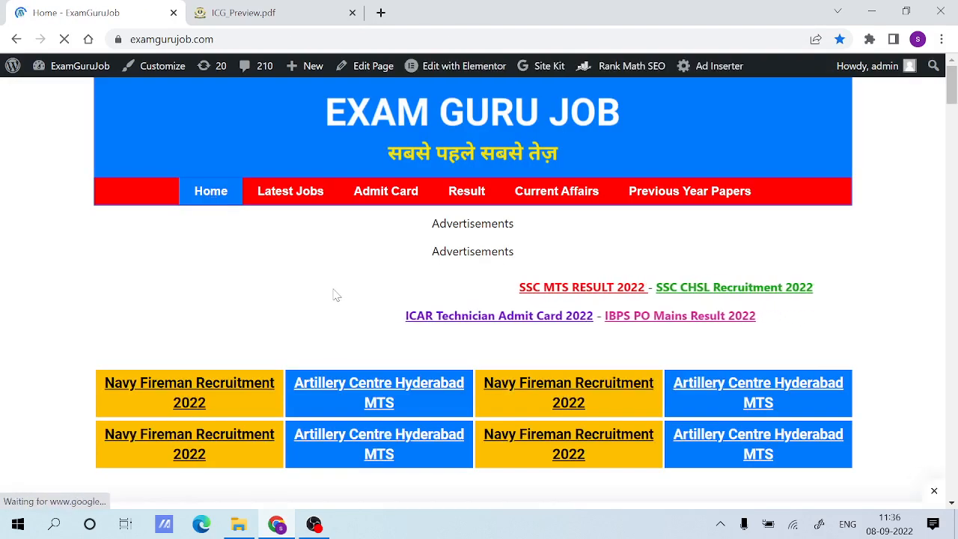
scroll(334, 294, down, 5)
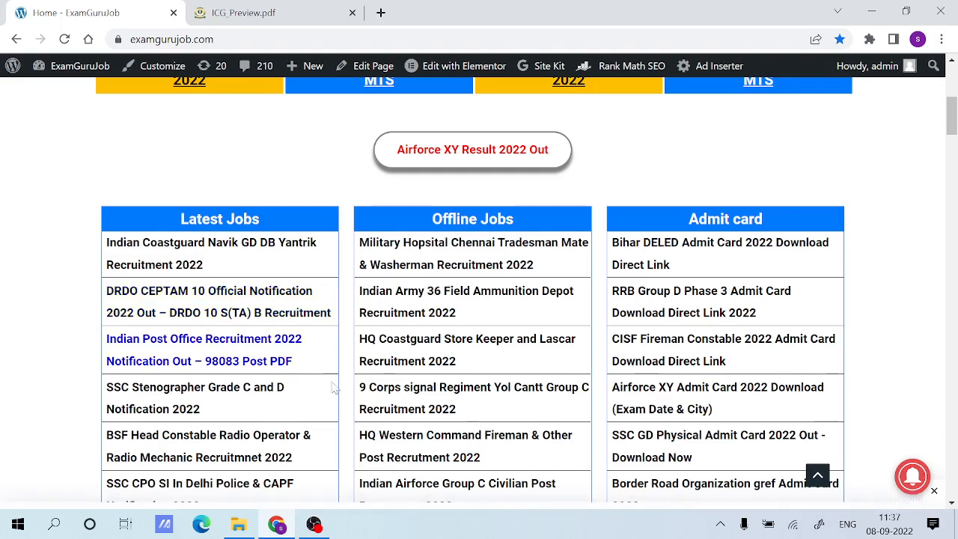
click(313, 524)
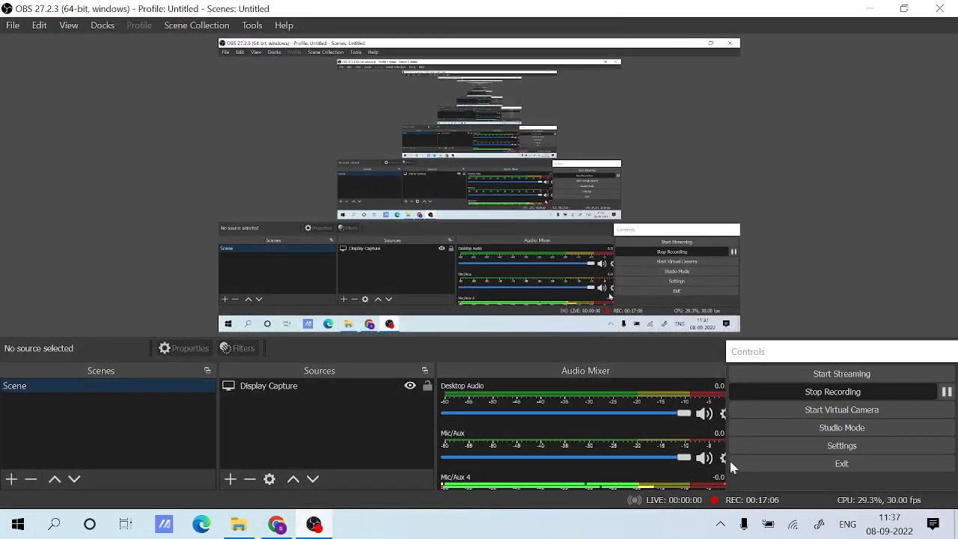